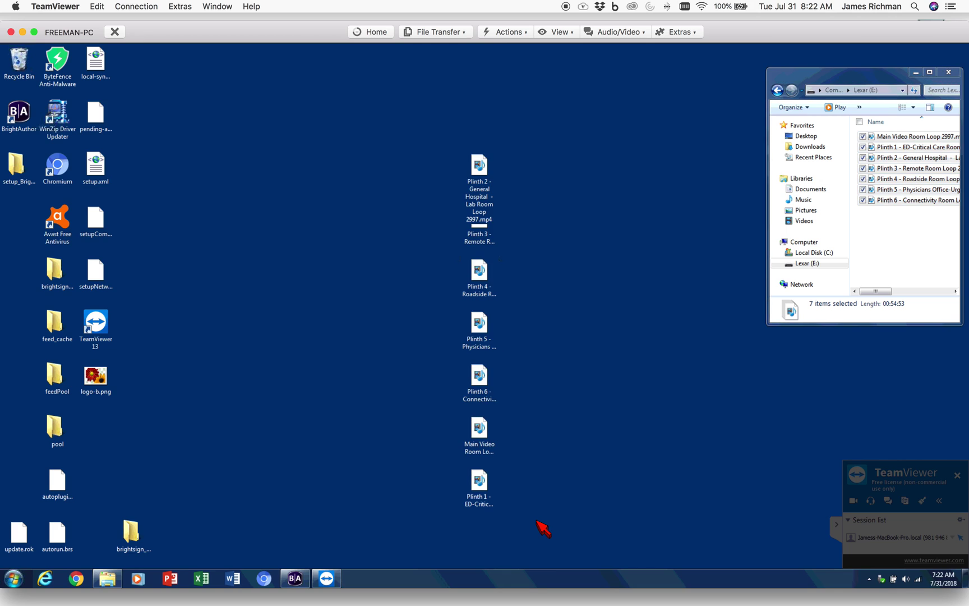
drag(433, 133, 522, 521)
click(522, 521)
mouse_move(330, 579)
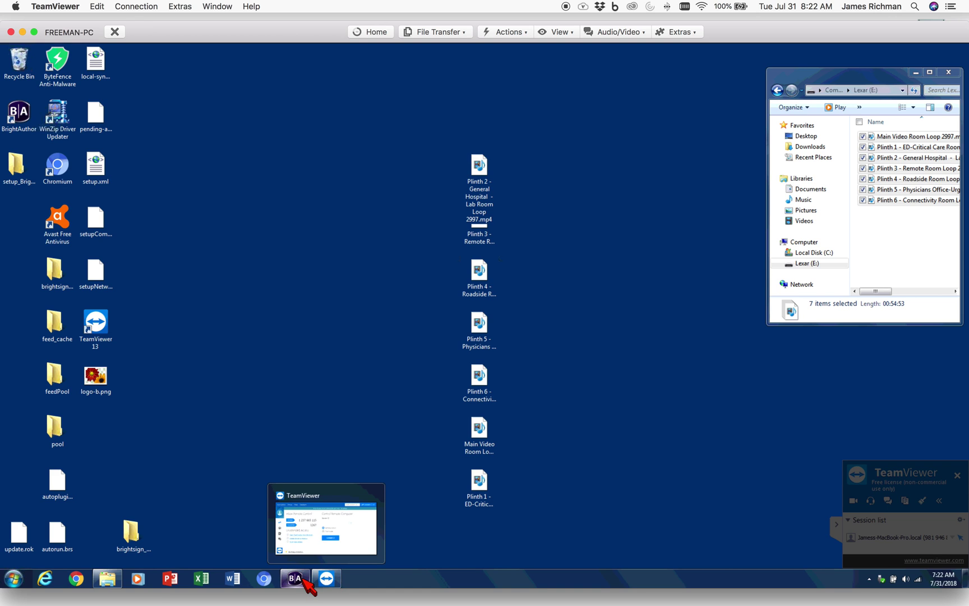
click(304, 581)
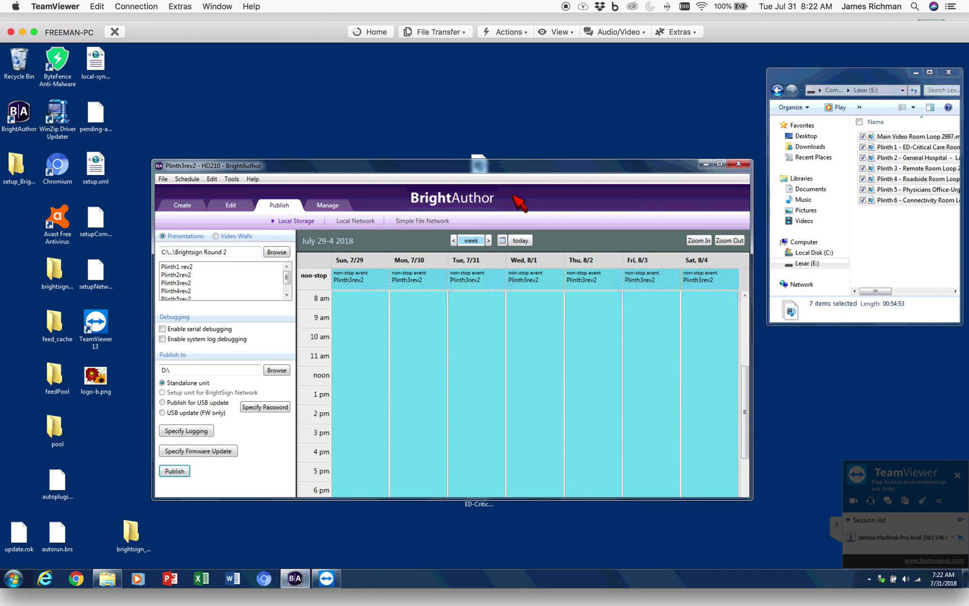
click(559, 165)
drag(559, 165, 686, 132)
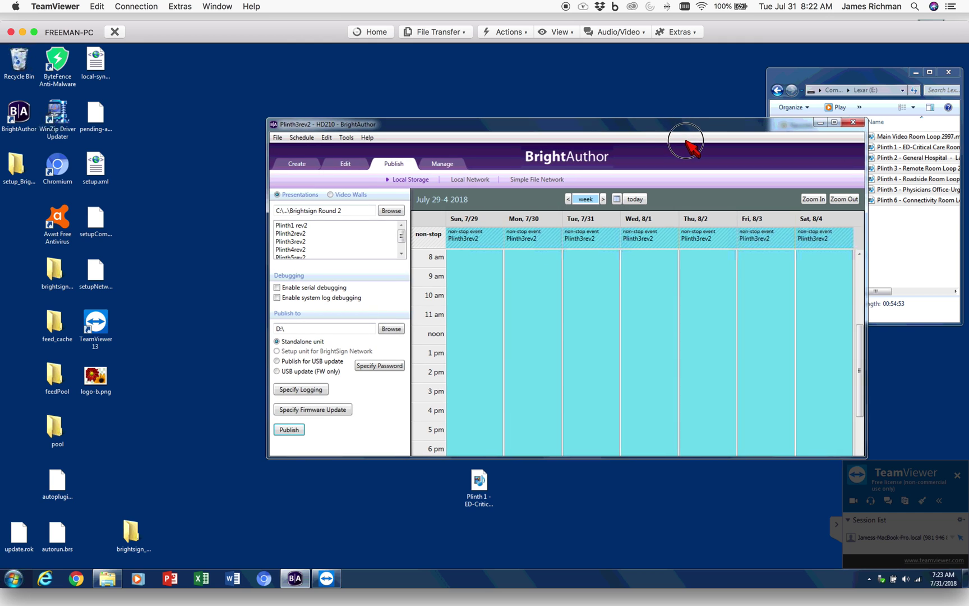
drag(527, 160, 498, 132)
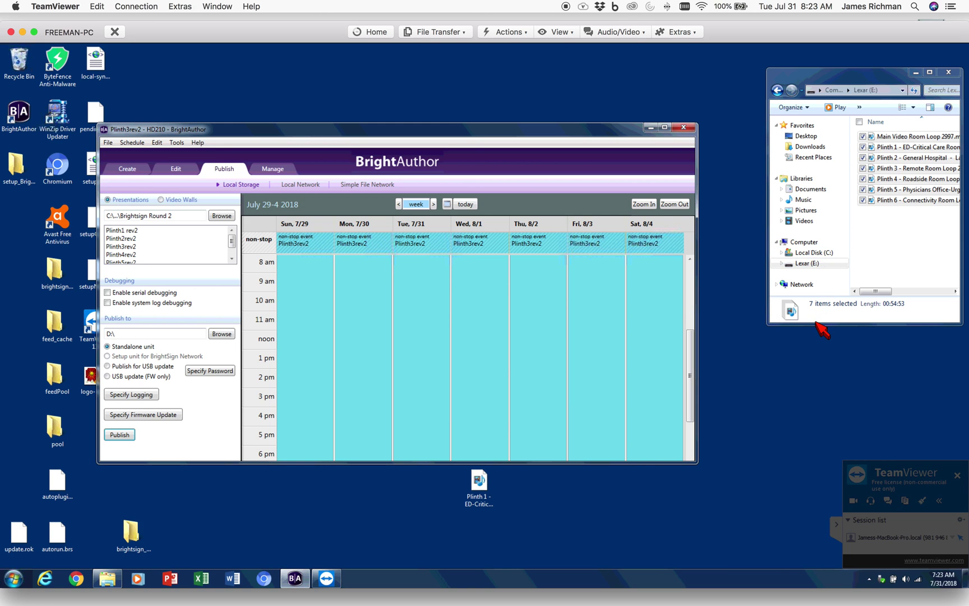
drag(816, 324, 811, 349)
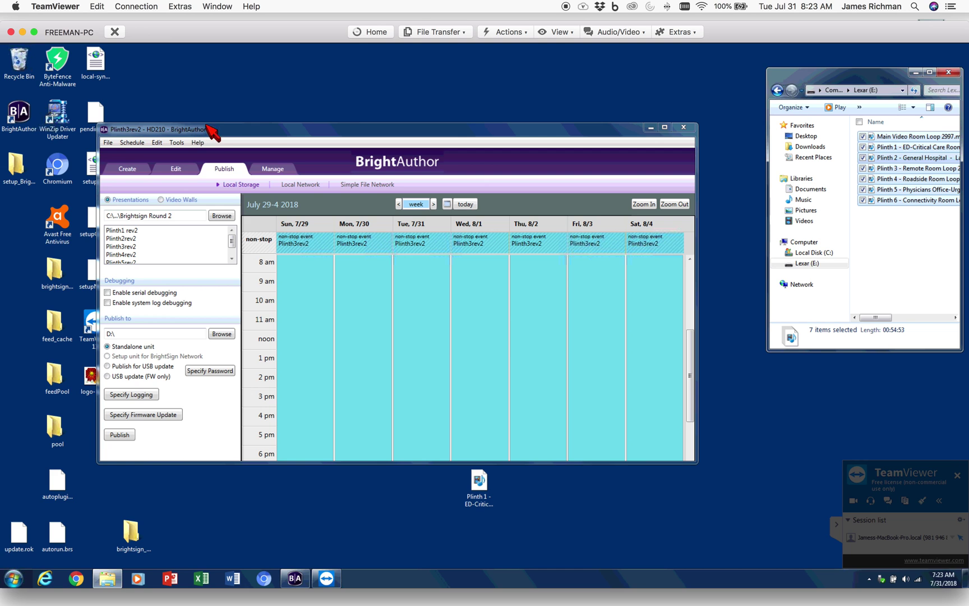
drag(211, 128, 323, 122)
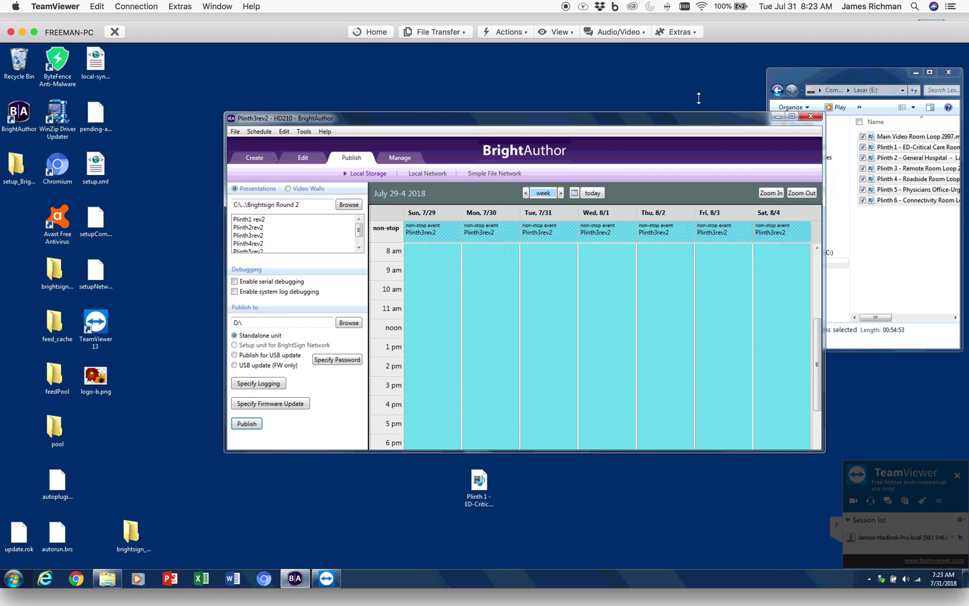
click(779, 118)
drag(535, 140, 559, 269)
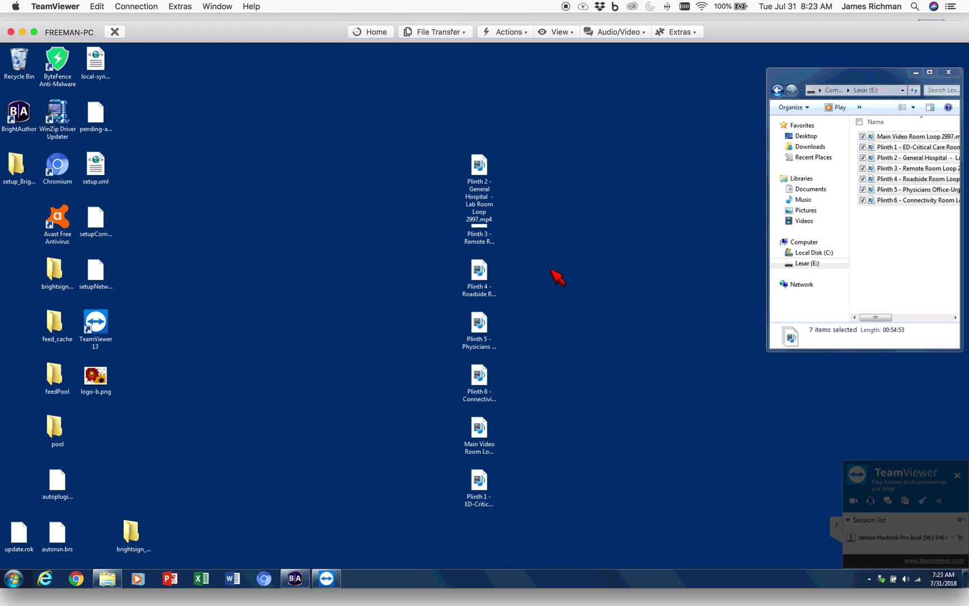
Rearrange the desktop video files, placing Plinth 1 to 6 in order below setup_Brig... and Main Video Room Loop 2997.mp4 below logo-b.png.
drag(479, 488, 477, 126)
drag(480, 429, 140, 116)
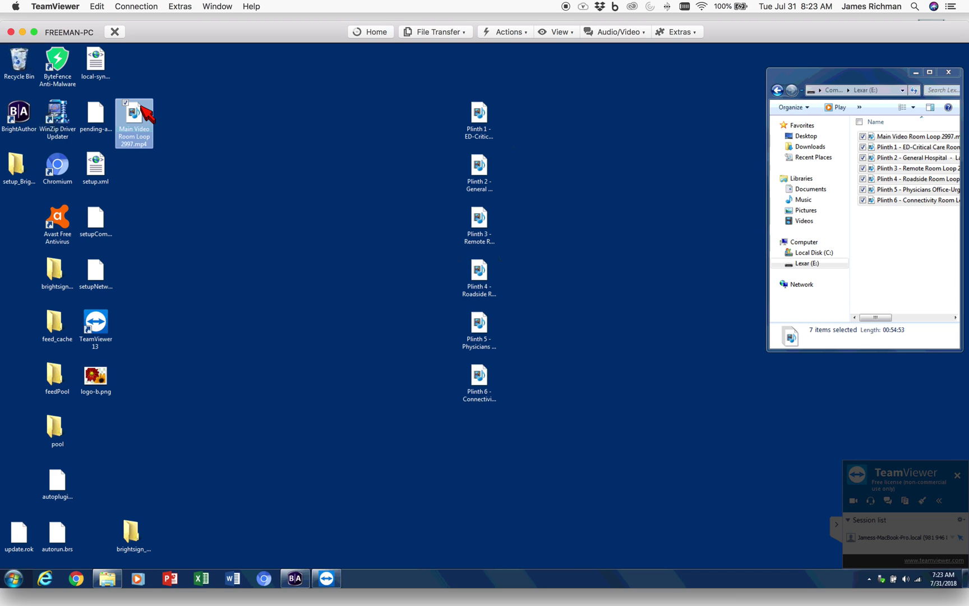
drag(532, 450, 17, 216)
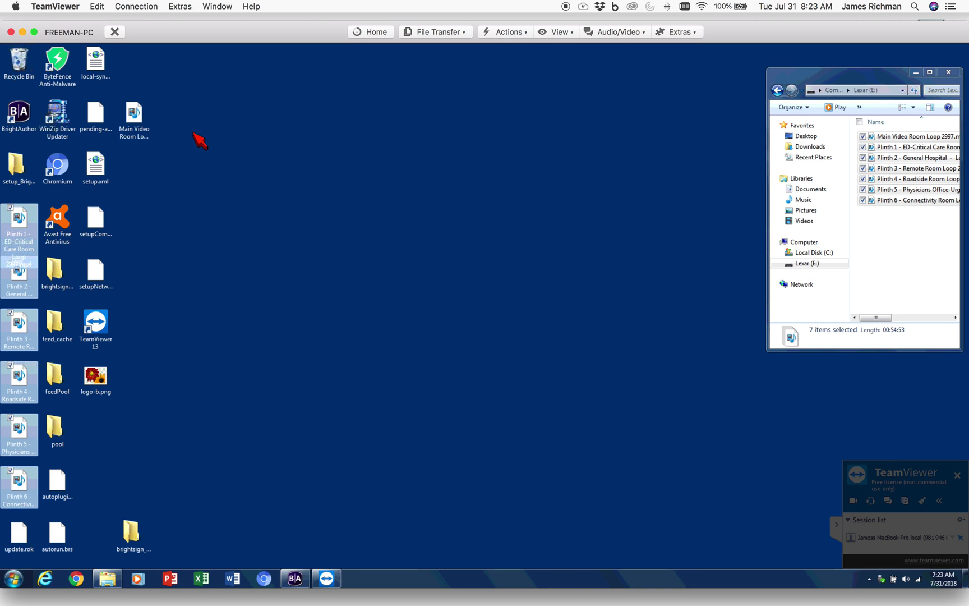
drag(134, 117, 96, 427)
click(201, 441)
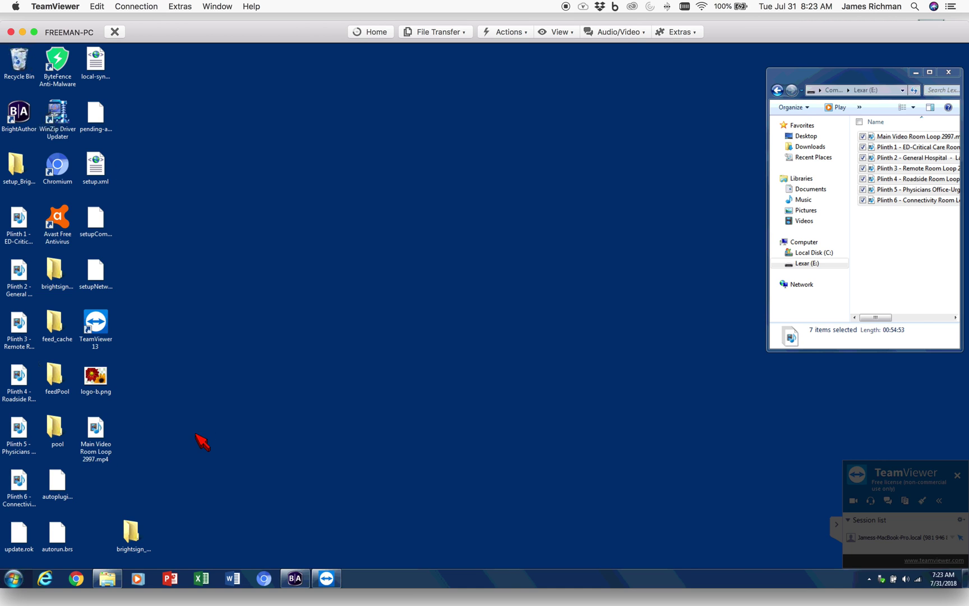
Switch to BrightAuthor and create a new presentation named p1rev3 for the HD210 with the Full screen template.
click(295, 578)
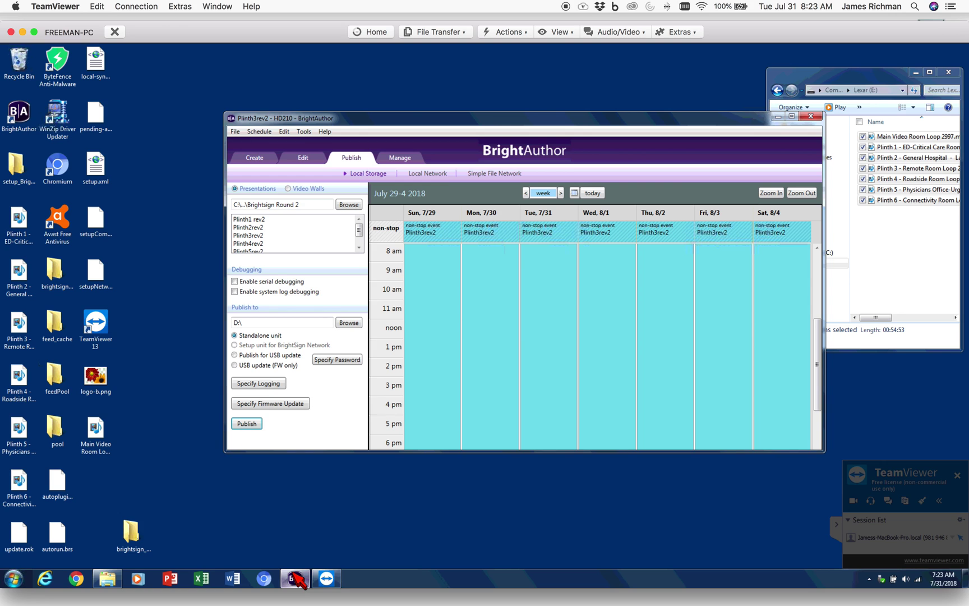
drag(580, 122, 487, 83)
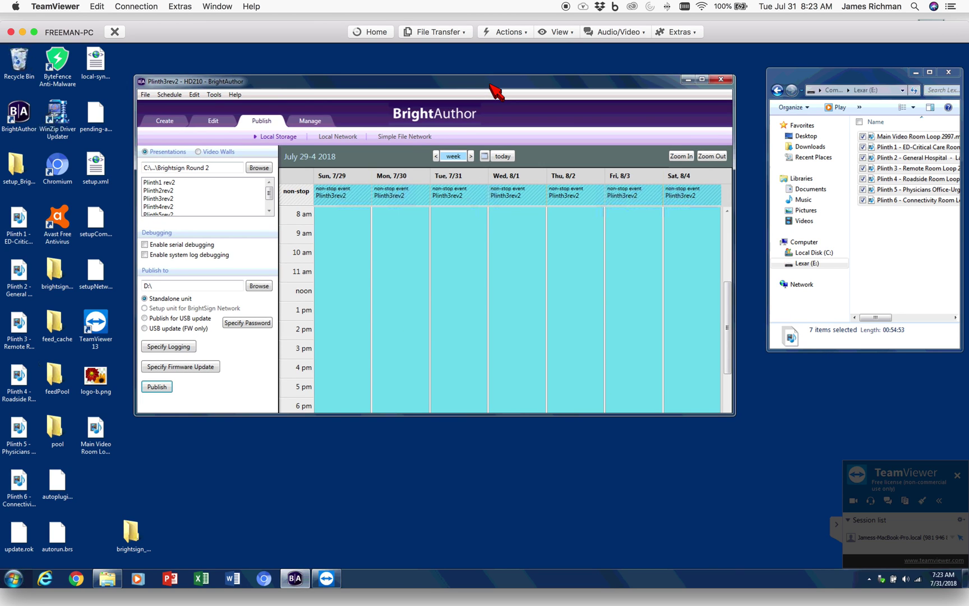
click(145, 95)
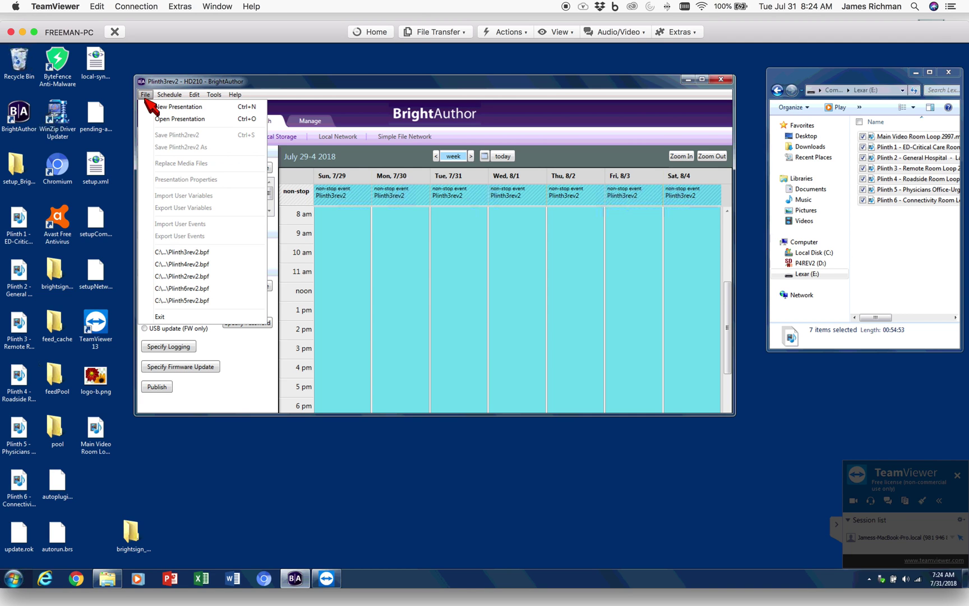
click(160, 106)
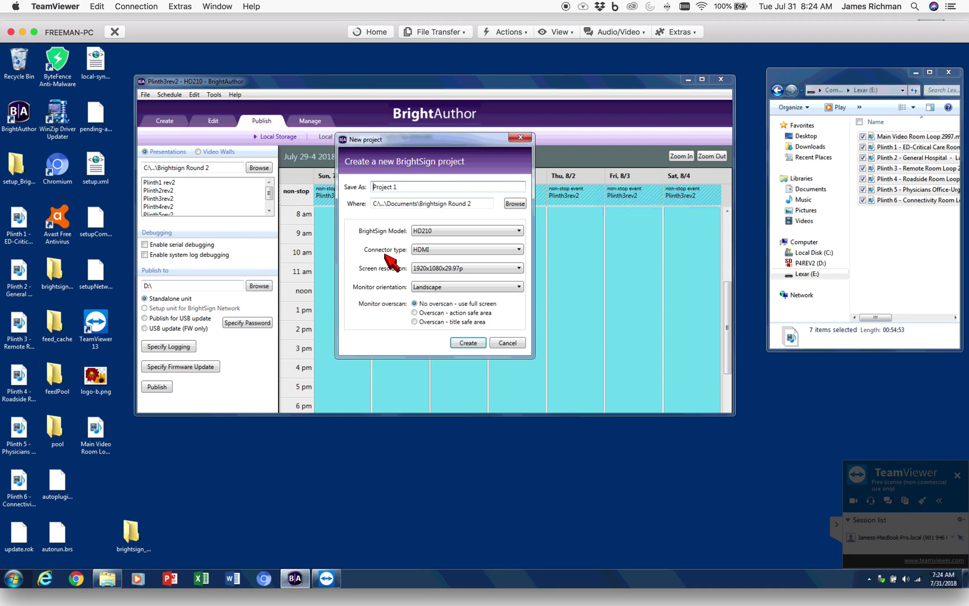
drag(406, 186, 366, 187)
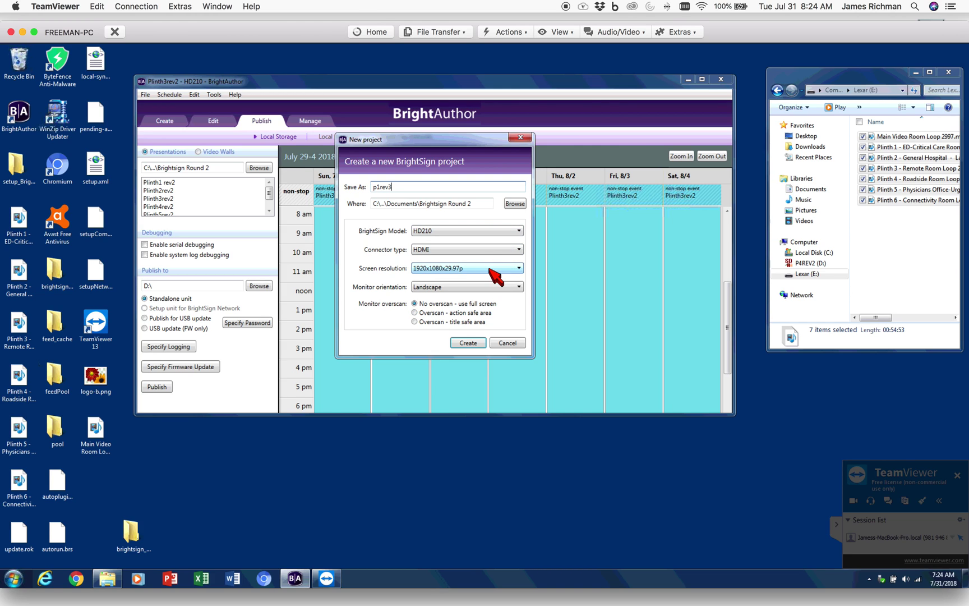
click(468, 343)
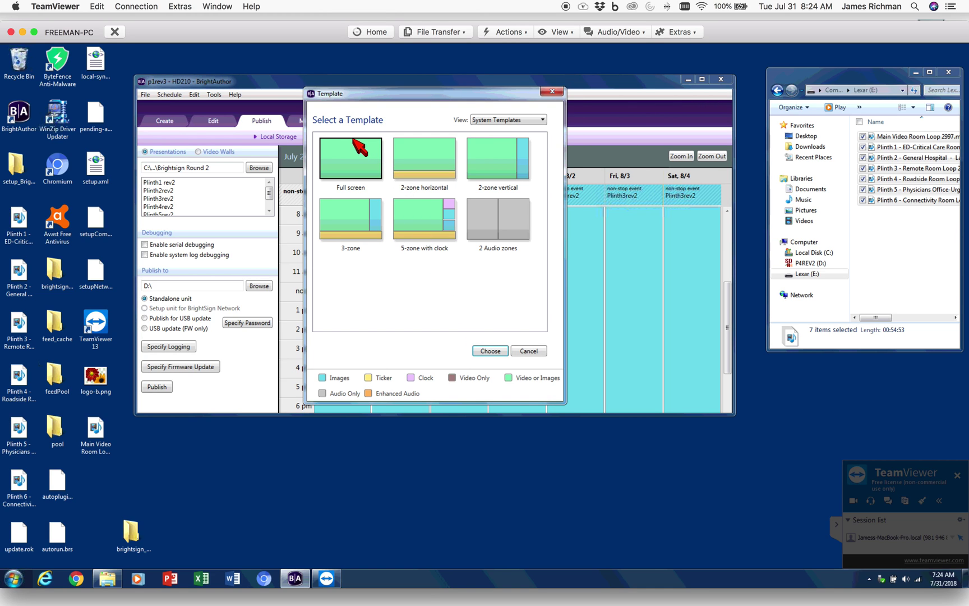
click(498, 351)
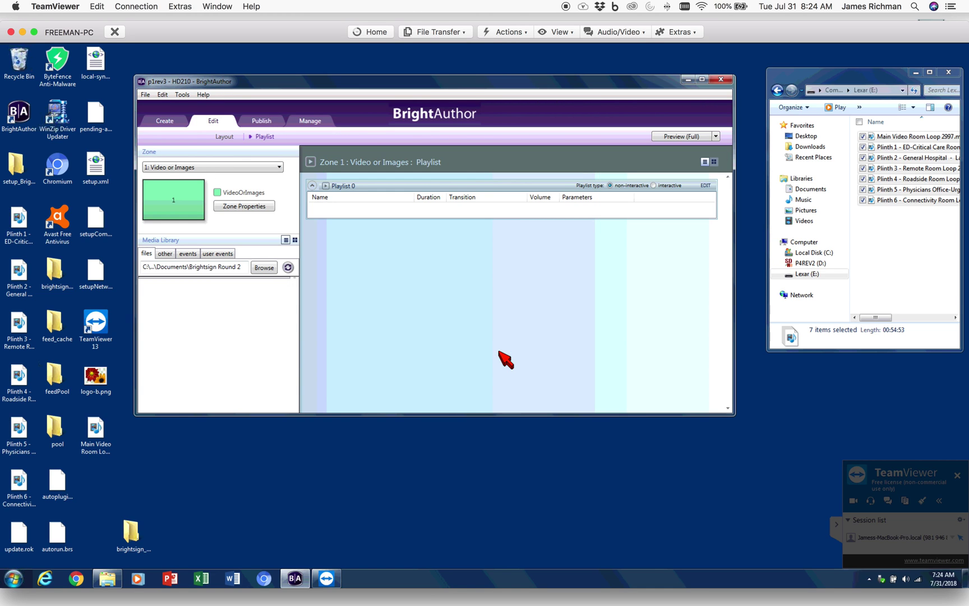
Check the presentation's interactive properties and save them for this and all future presentations.
click(145, 95)
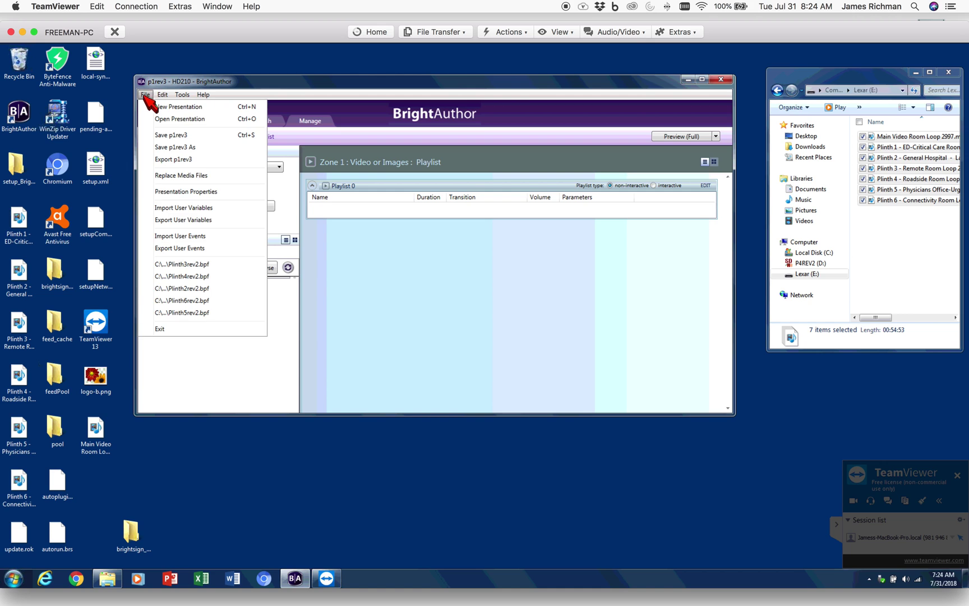
click(196, 194)
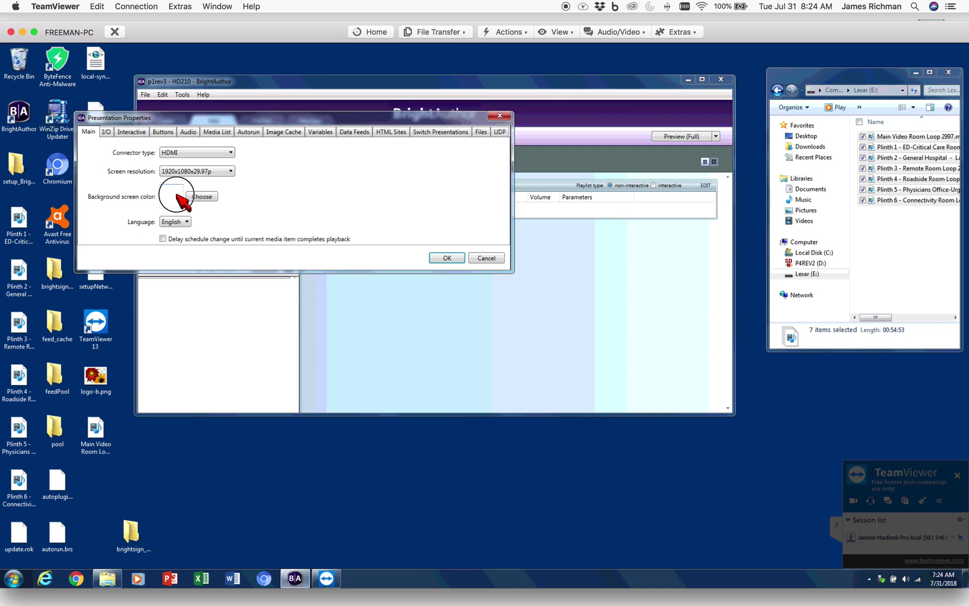
click(106, 132)
click(131, 132)
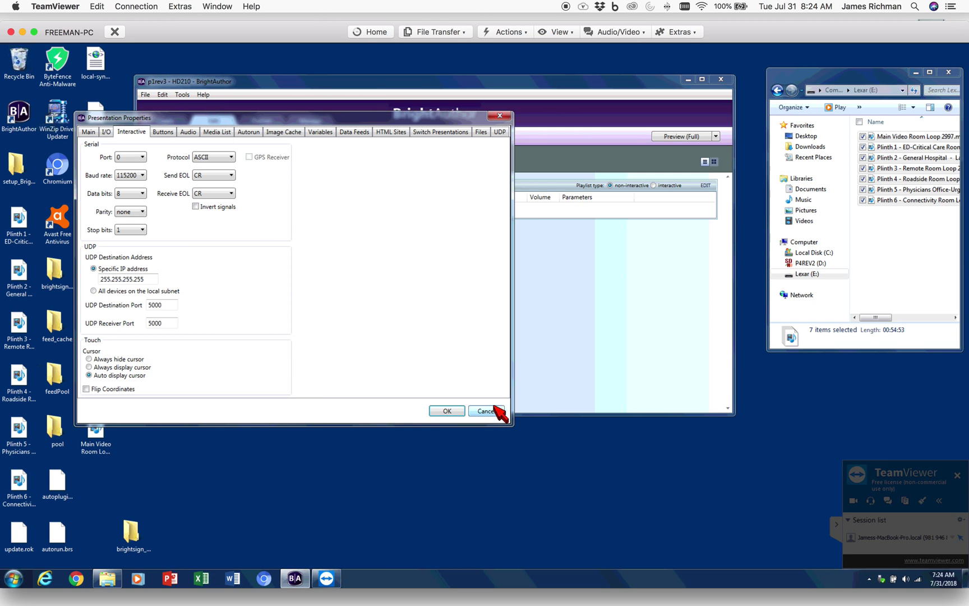
click(455, 410)
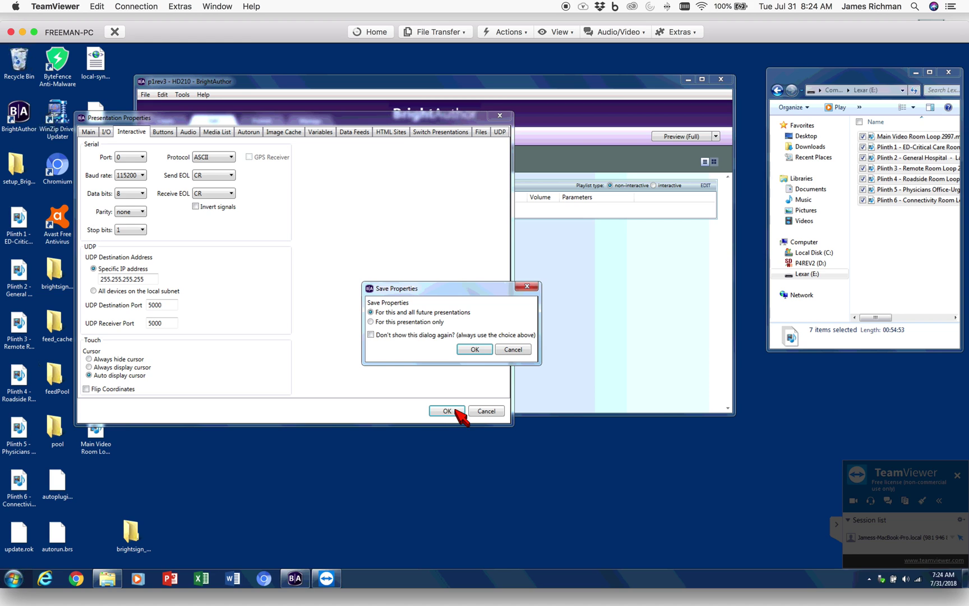
click(476, 349)
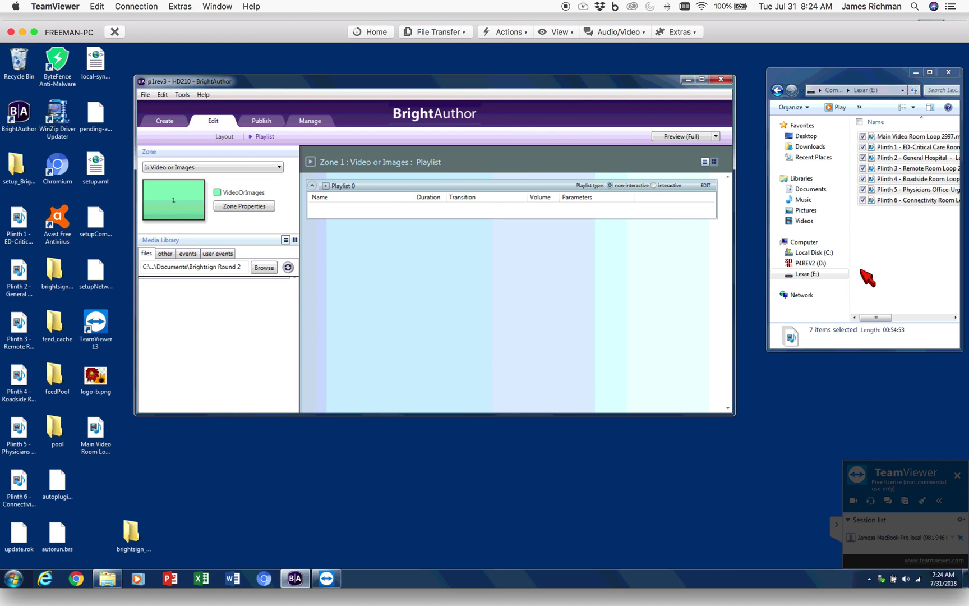
Make Playlist 0 interactive and add logo-b.png as the home state, with the Plinth 1 - ED-Critical Care Room Loop 2997.mp4 video beside it.
click(655, 187)
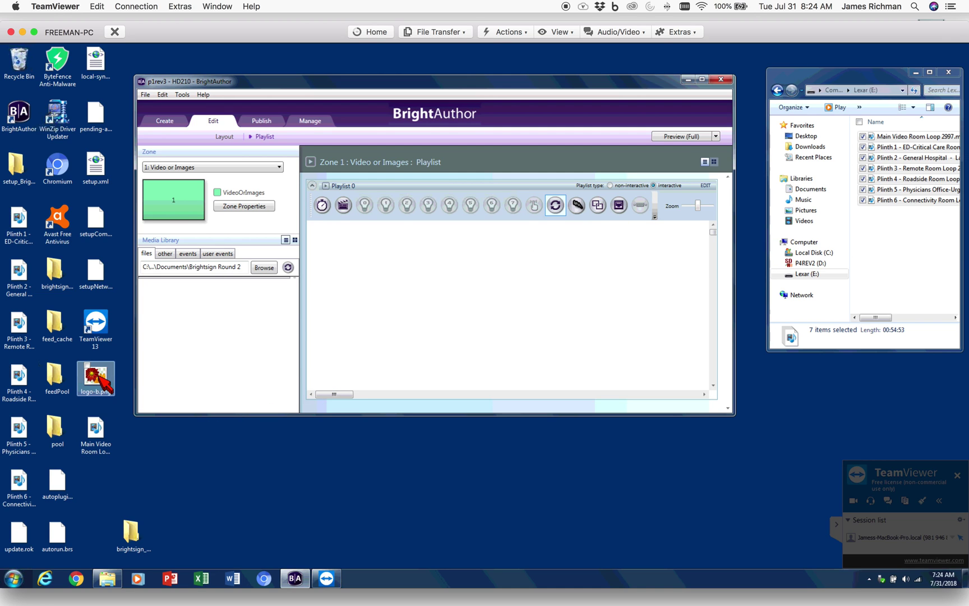
drag(101, 378, 352, 281)
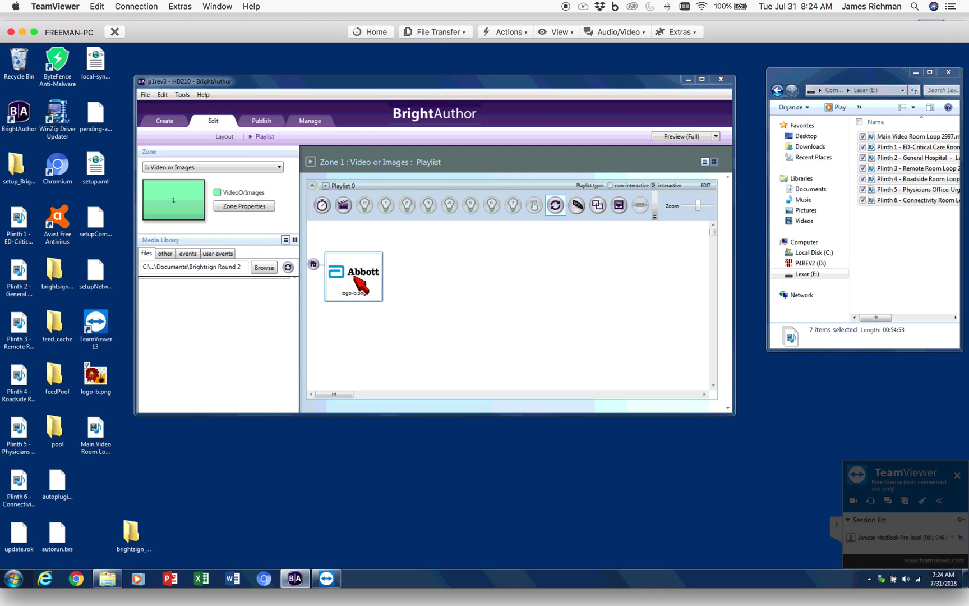
click(465, 294)
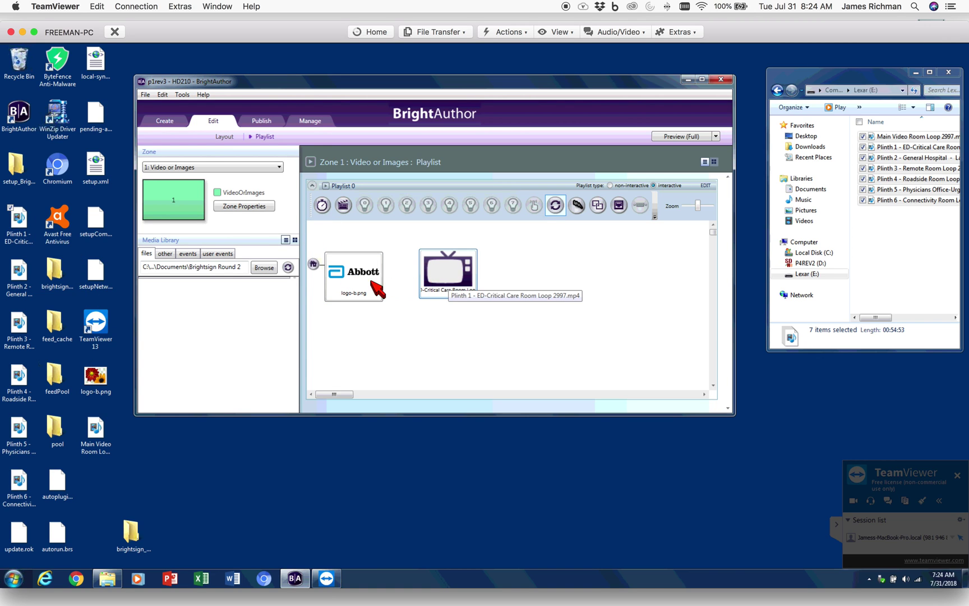
Link logo-b.png to the Plinth 1 video with a timeout event and set the timeout to 10 seconds.
click(323, 205)
mouse_move(336, 297)
mouse_down()
mouse_move(384, 292)
mouse_move(444, 263)
mouse_up()
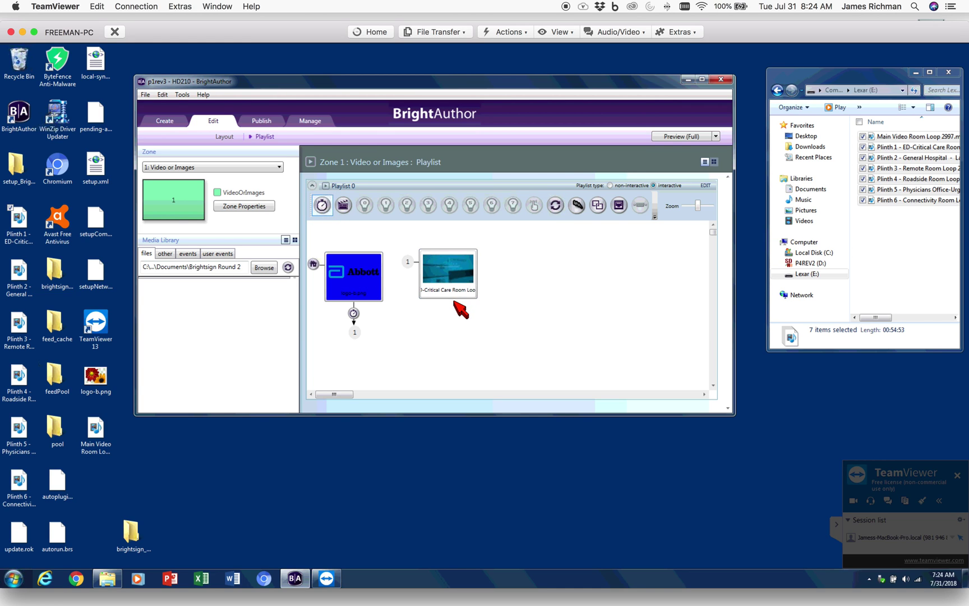
click(353, 312)
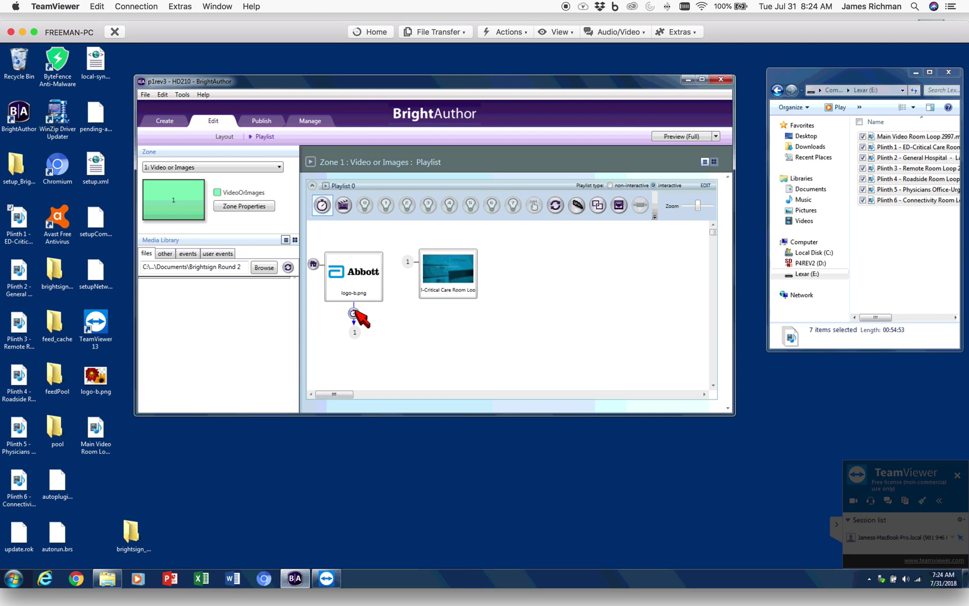
double_click(354, 312)
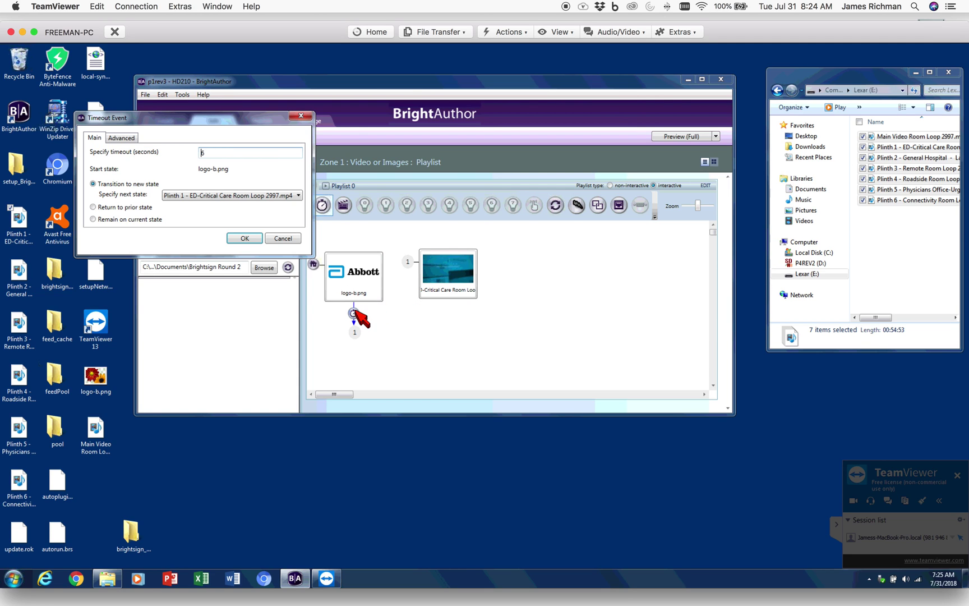
click(220, 149)
click(246, 199)
click(223, 221)
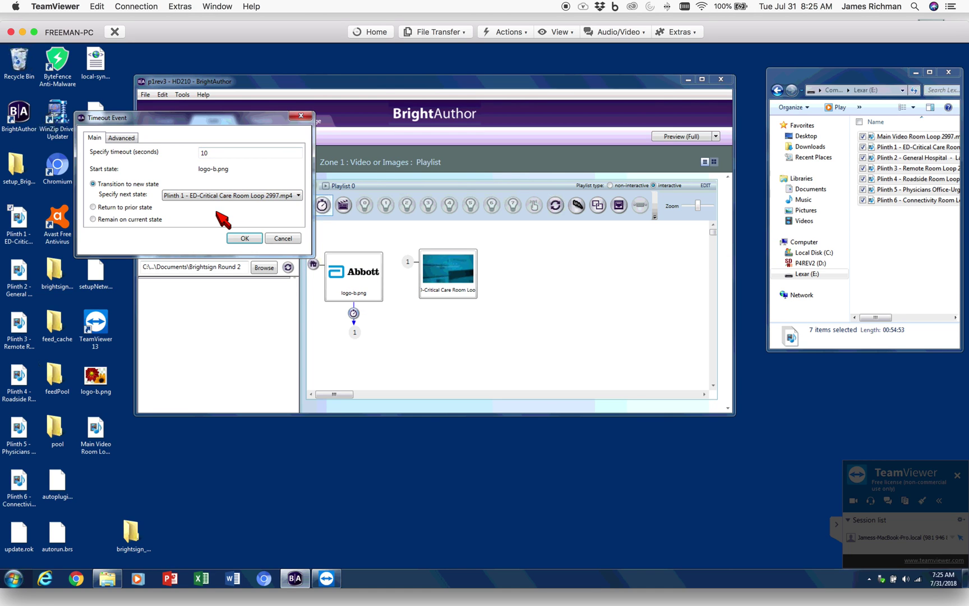
Add a Link command to the timeout event with the Synchronize parameter set to "go".
click(123, 138)
click(95, 196)
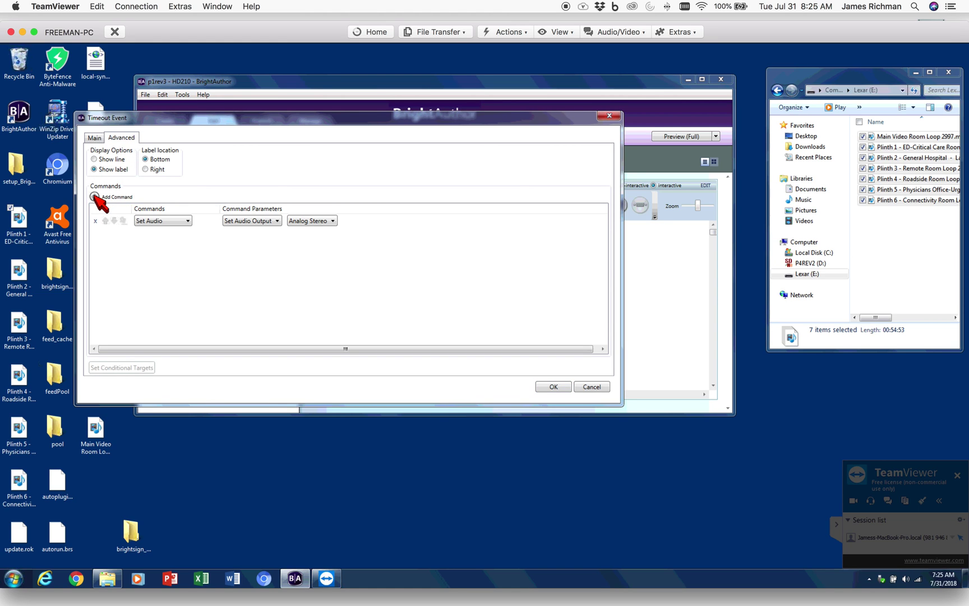
click(163, 221)
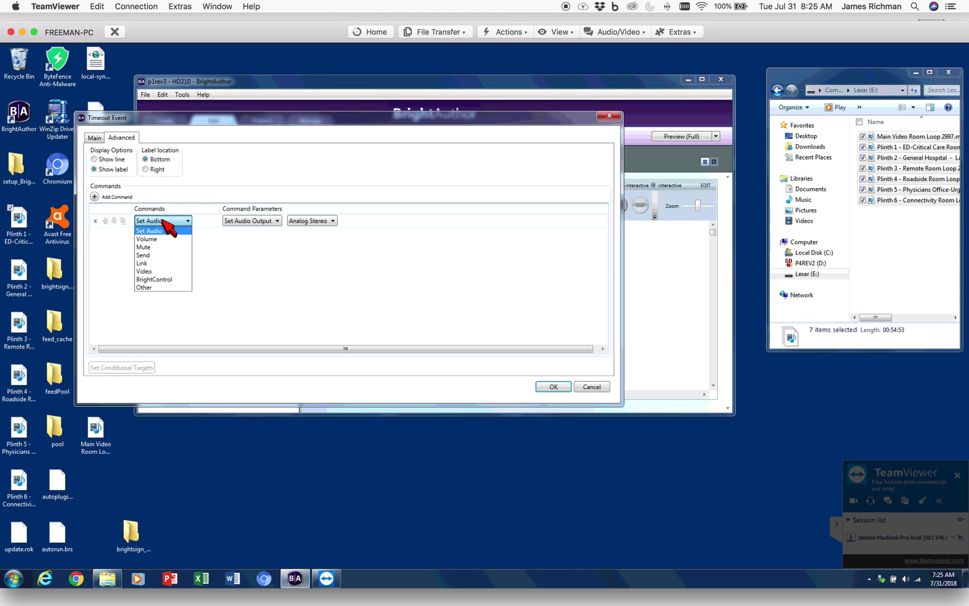
click(154, 263)
click(314, 221)
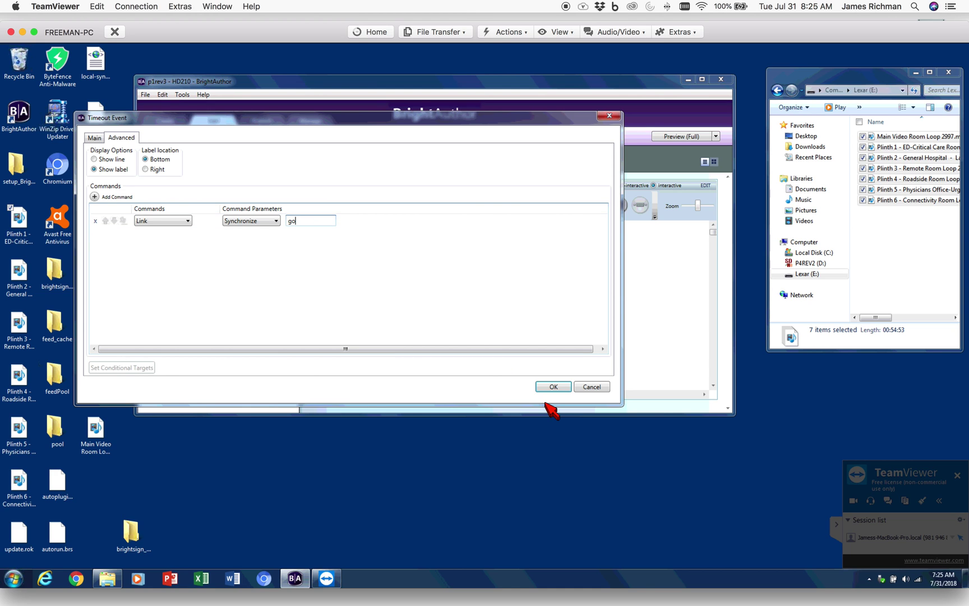
click(553, 387)
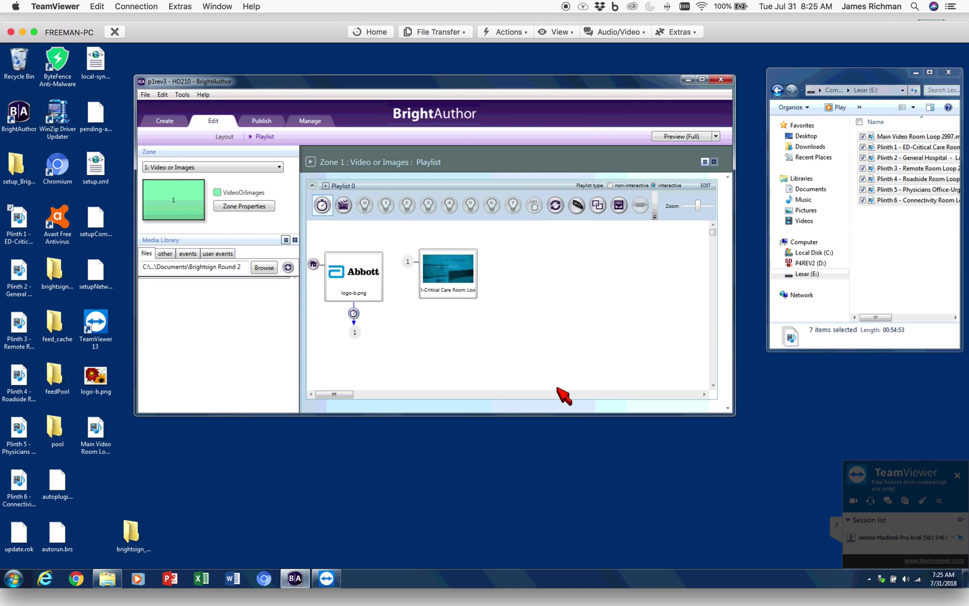
Add a media end event to the Plinth 1 video that transitions back to Plinth 1 - ED-Critical Care Room Loop 2997.mp4.
click(441, 279)
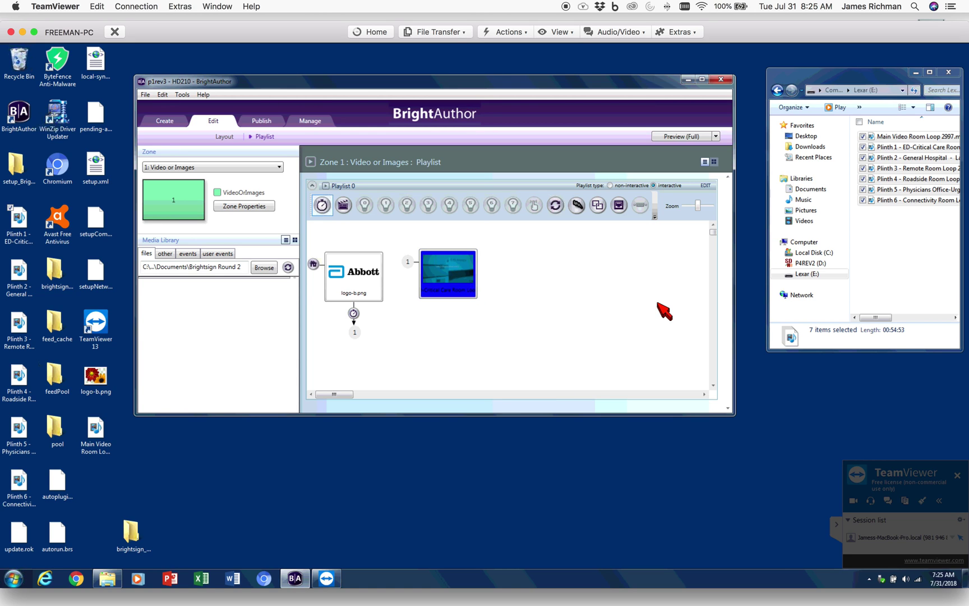
click(343, 205)
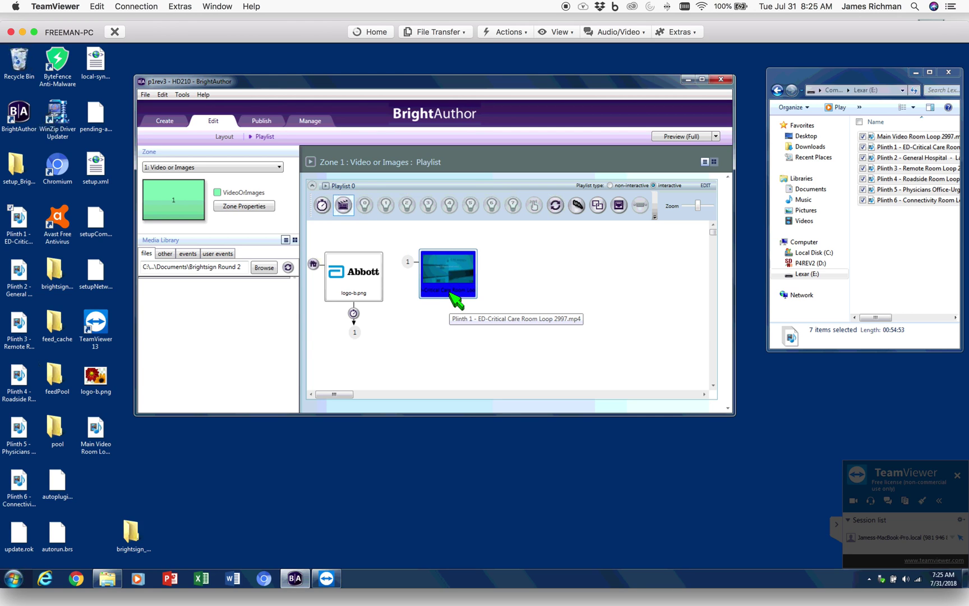
drag(452, 290, 483, 367)
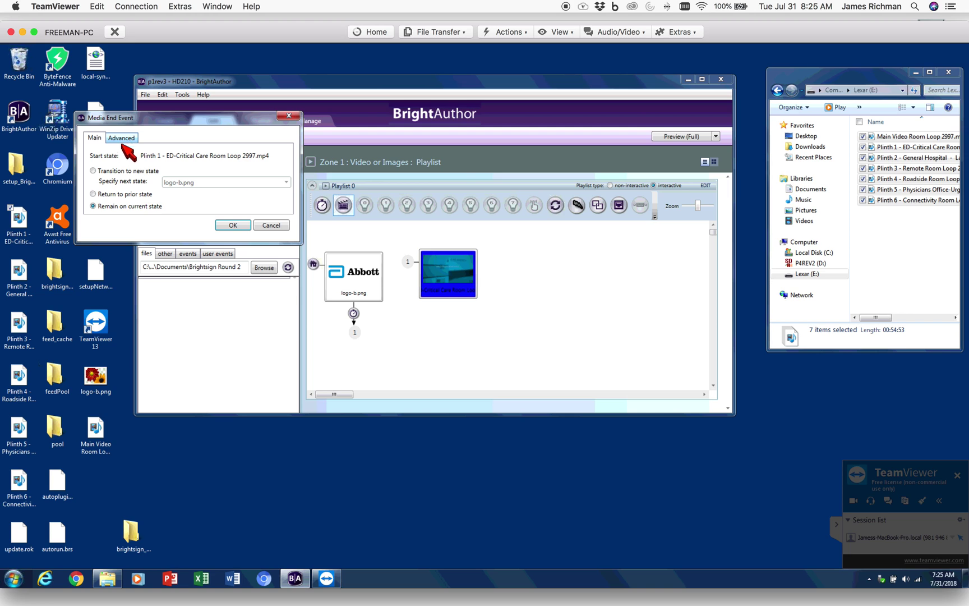
click(93, 170)
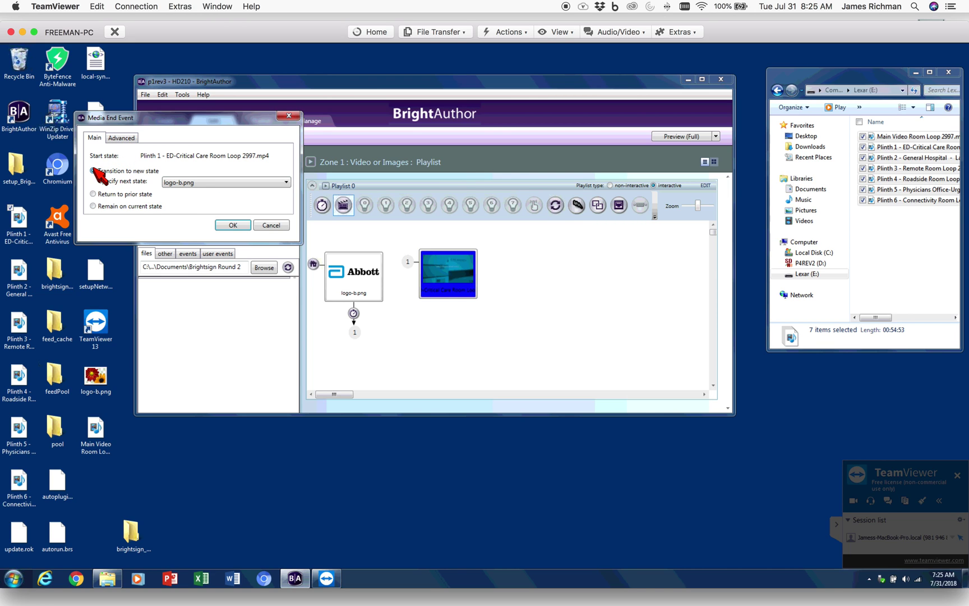
click(185, 182)
click(199, 198)
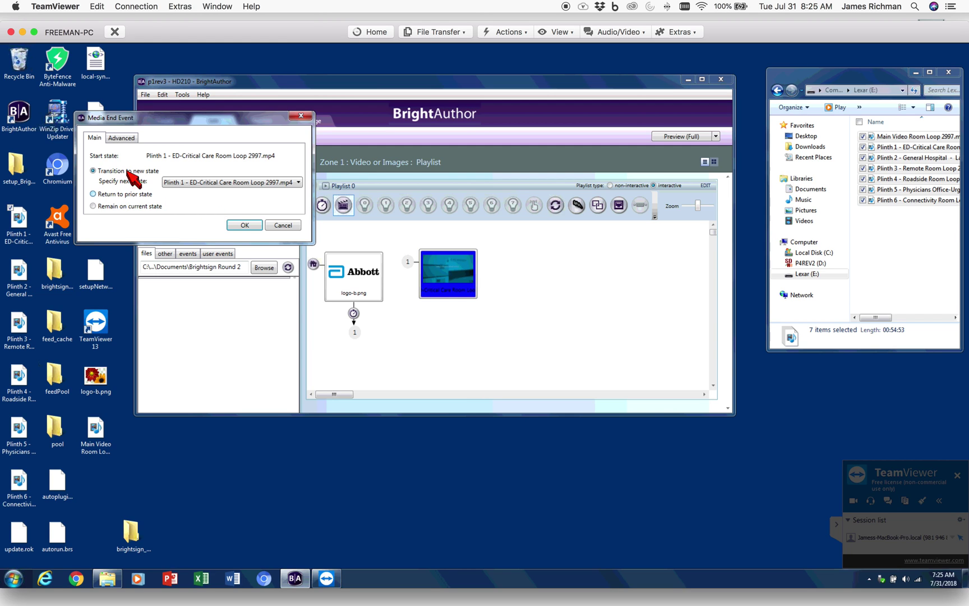
Add a Link command to the media end event with the Synchronize parameter set to "go".
click(121, 139)
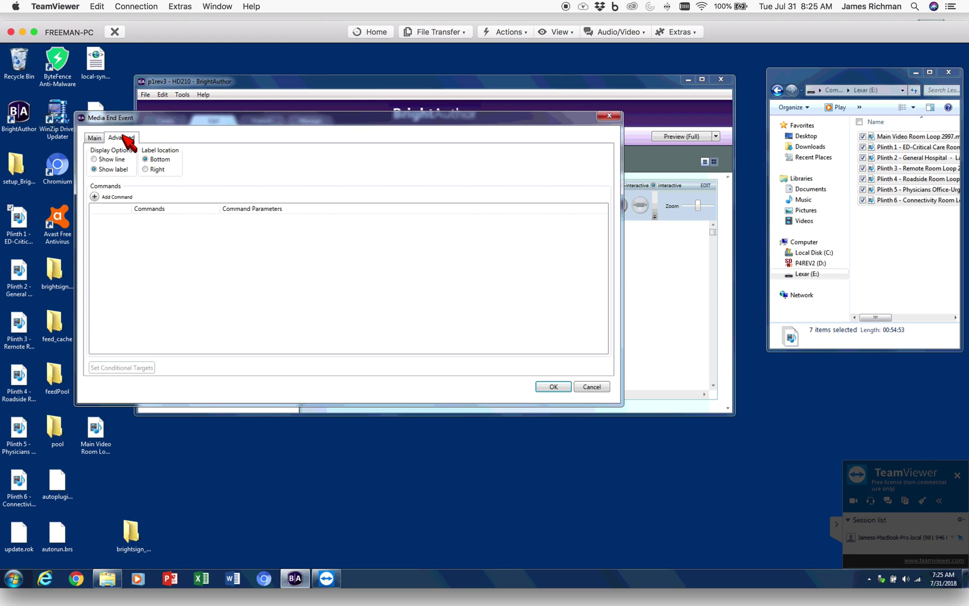
click(94, 196)
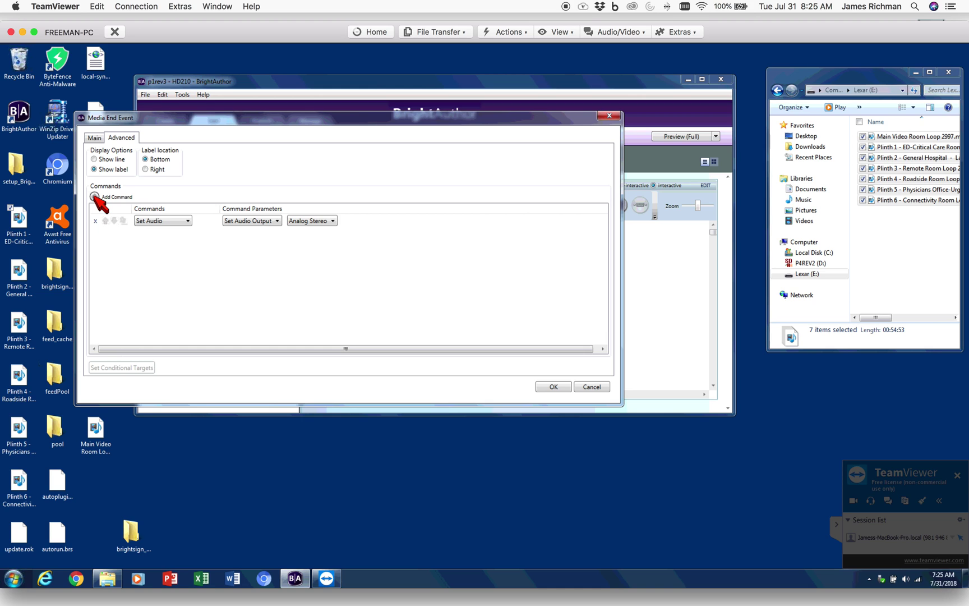
click(160, 220)
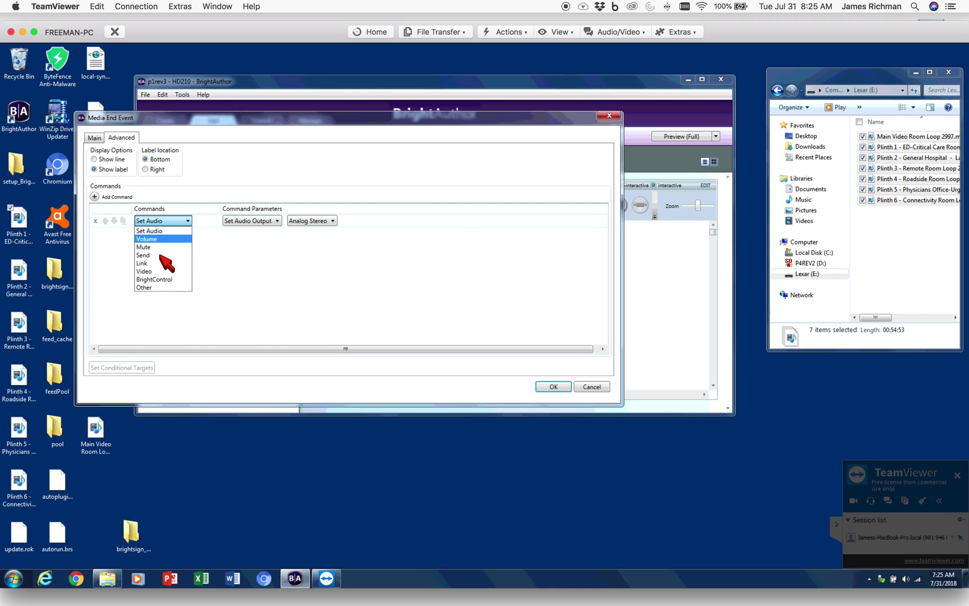
mouse_move(154, 264)
click(171, 280)
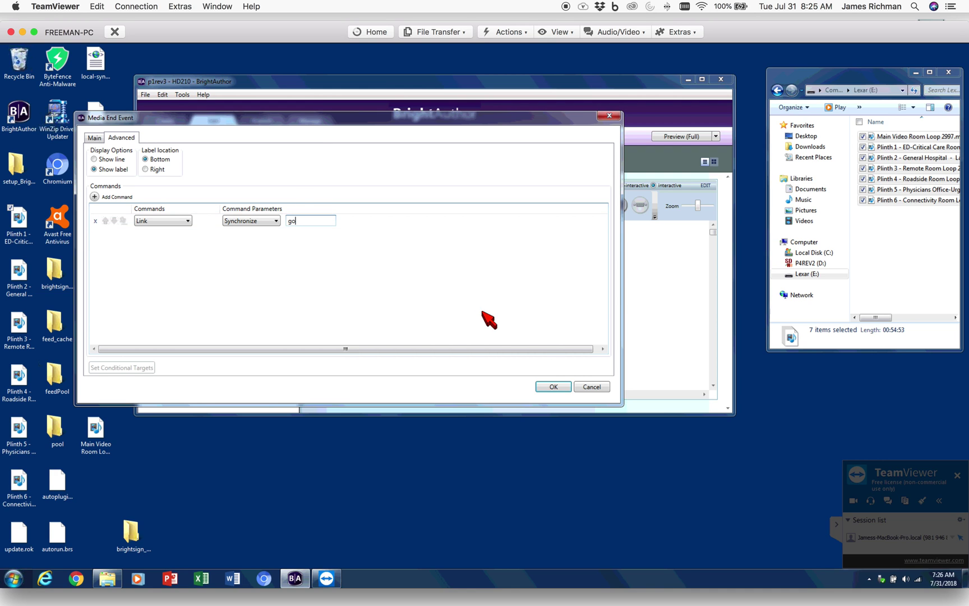
click(548, 387)
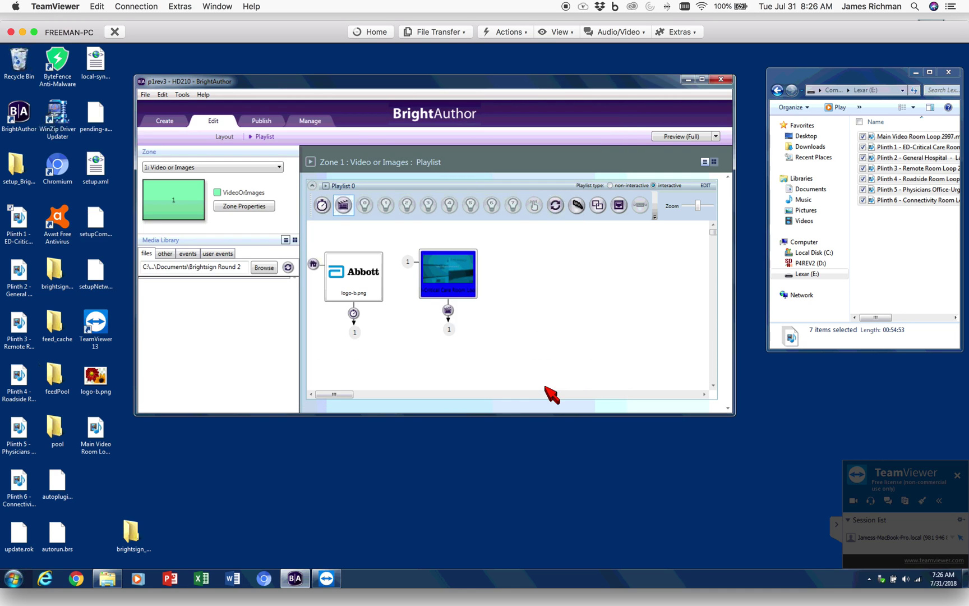
Deselect the Plinth 1 video and save the p1rev3 presentation.
click(522, 345)
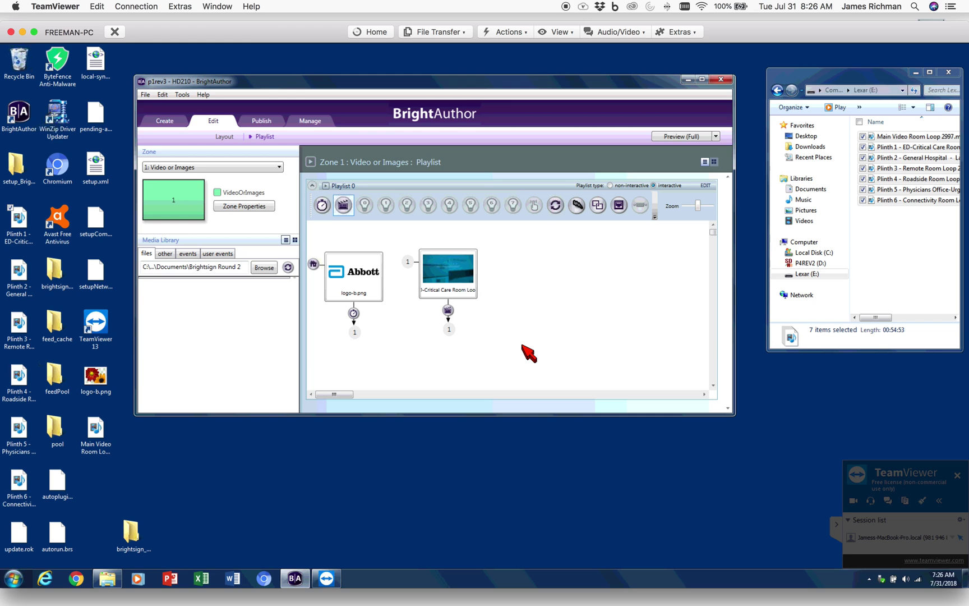
click(146, 95)
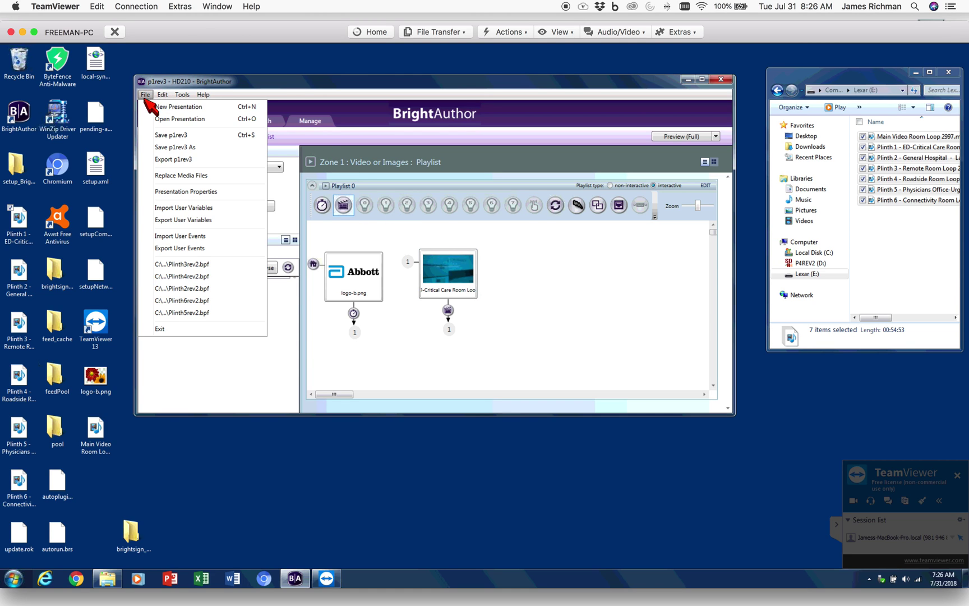
click(165, 135)
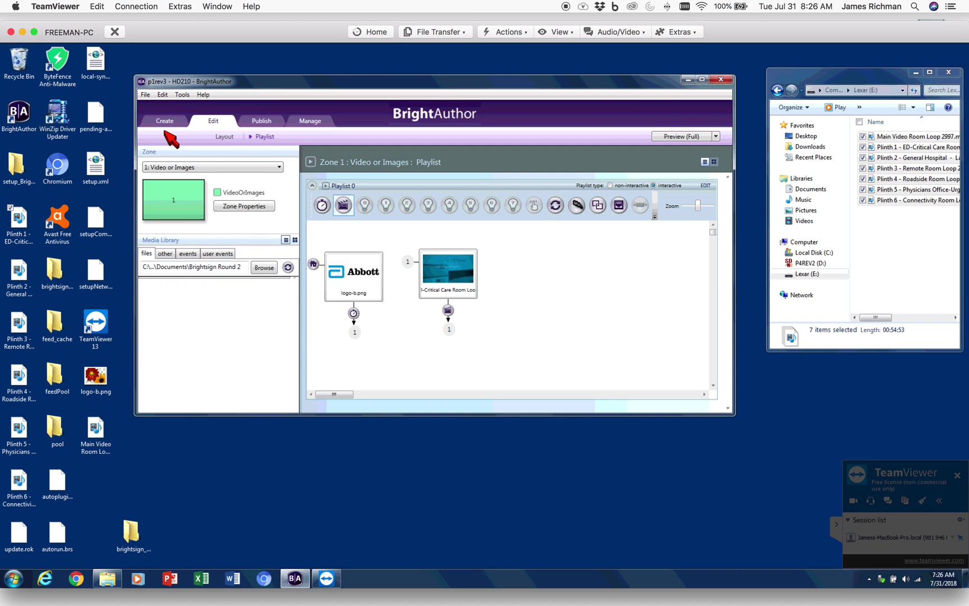
Save a copy of the presentation as p1rev3.bpf in a new folder named "brightsign rev3" inside My Documents.
click(145, 94)
click(184, 147)
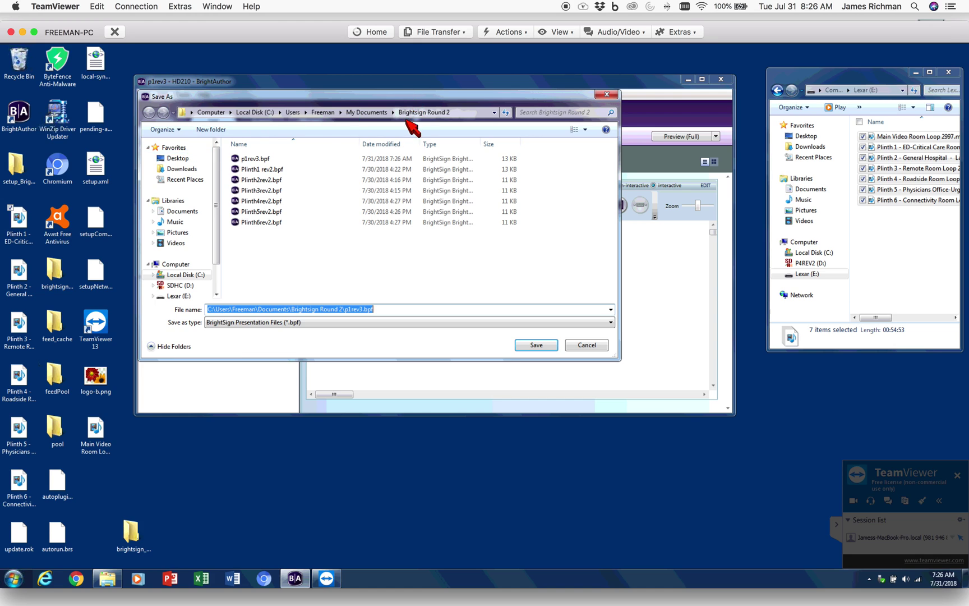
click(375, 112)
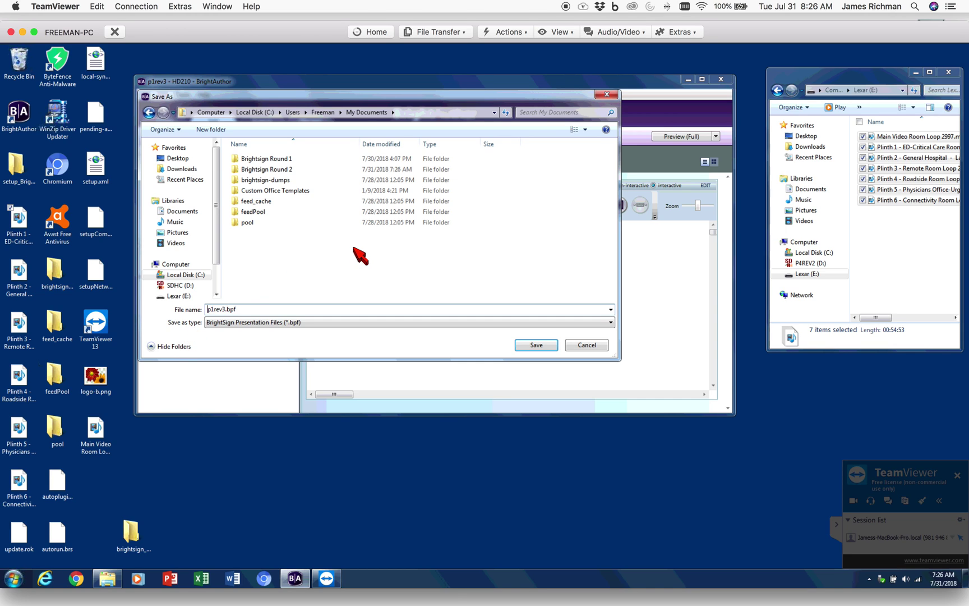
right_click(320, 254)
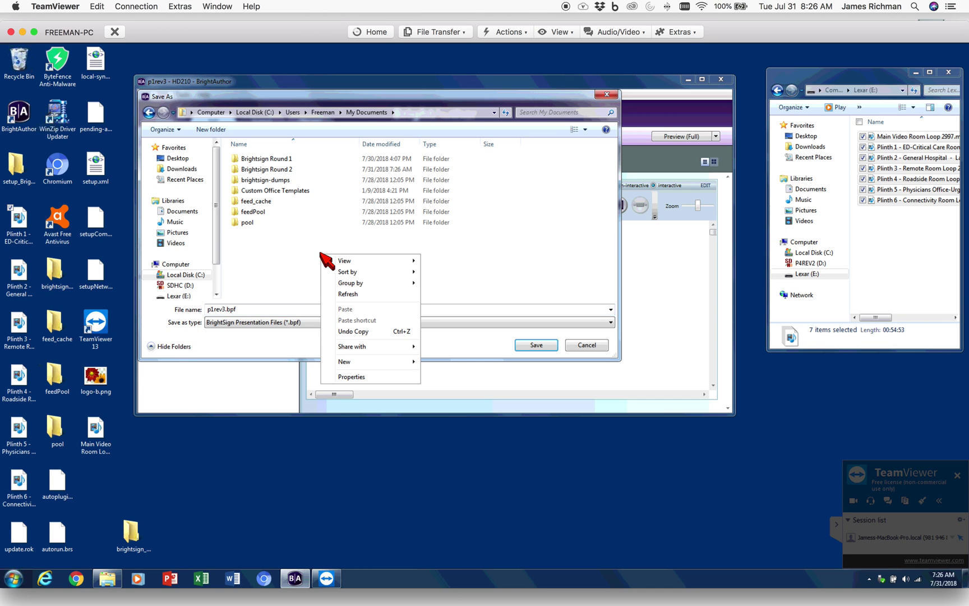
click(281, 263)
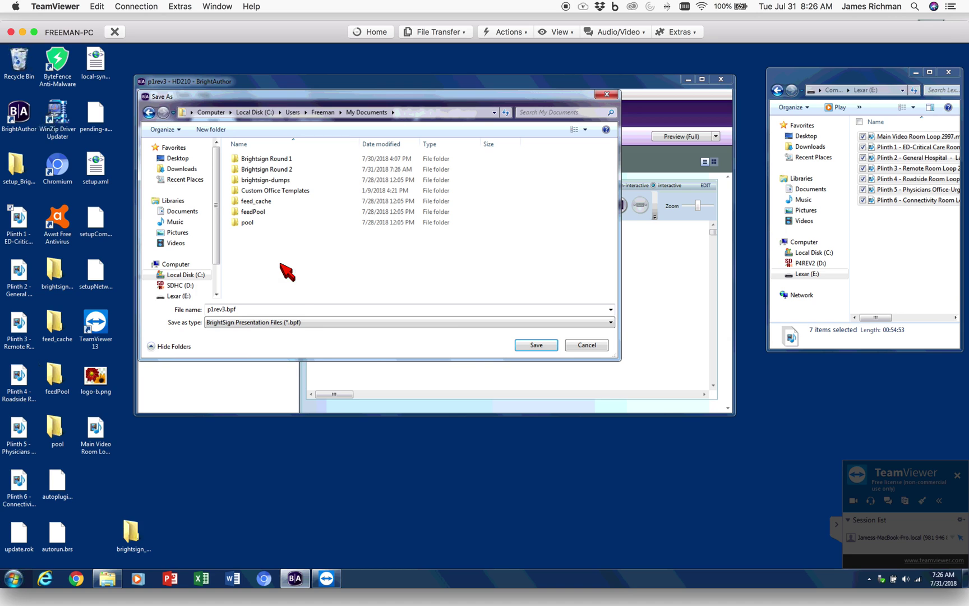
right_click(280, 263)
mouse_move(317, 372)
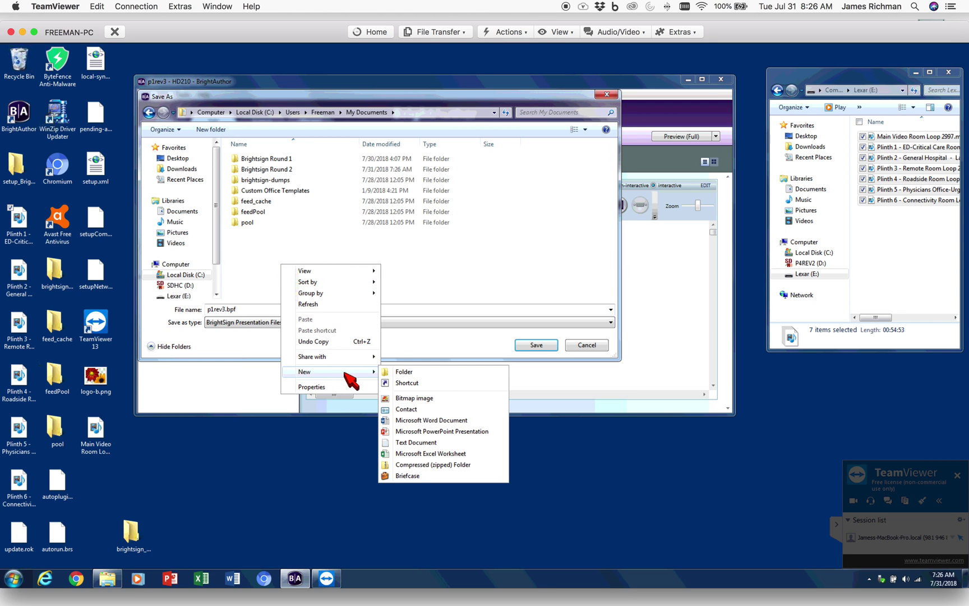
click(435, 376)
text(brightsign rev3)
key(Return)
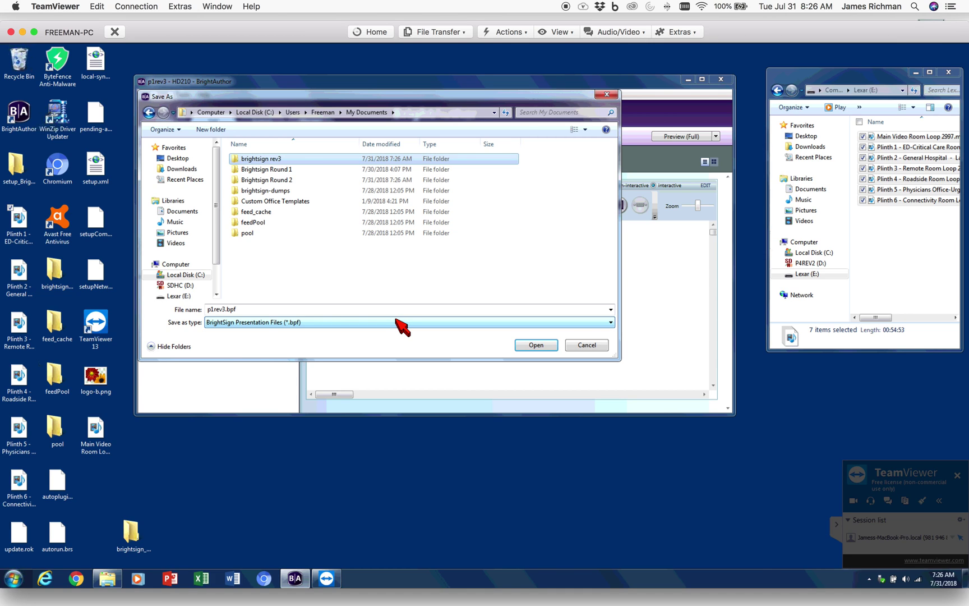
double_click(277, 158)
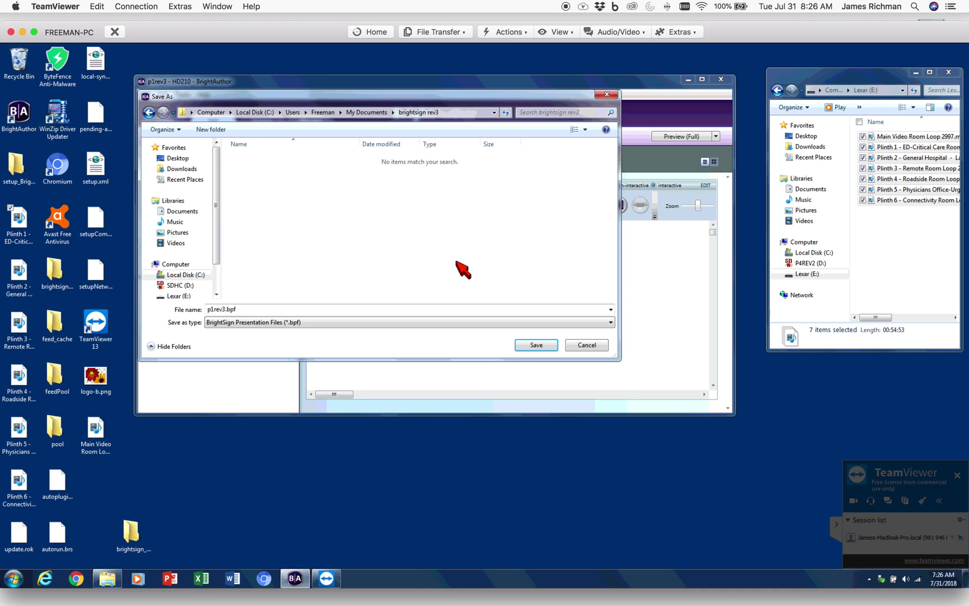
click(533, 343)
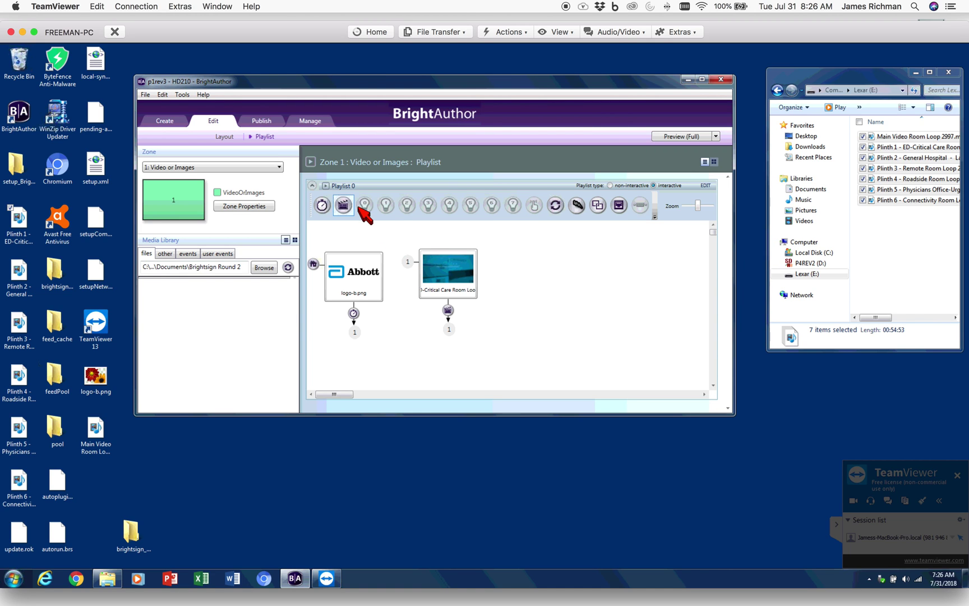
Switch to Windows Explorer and format the P4REV2 (D:) card with the volume label p1rev3.
right_click(817, 270)
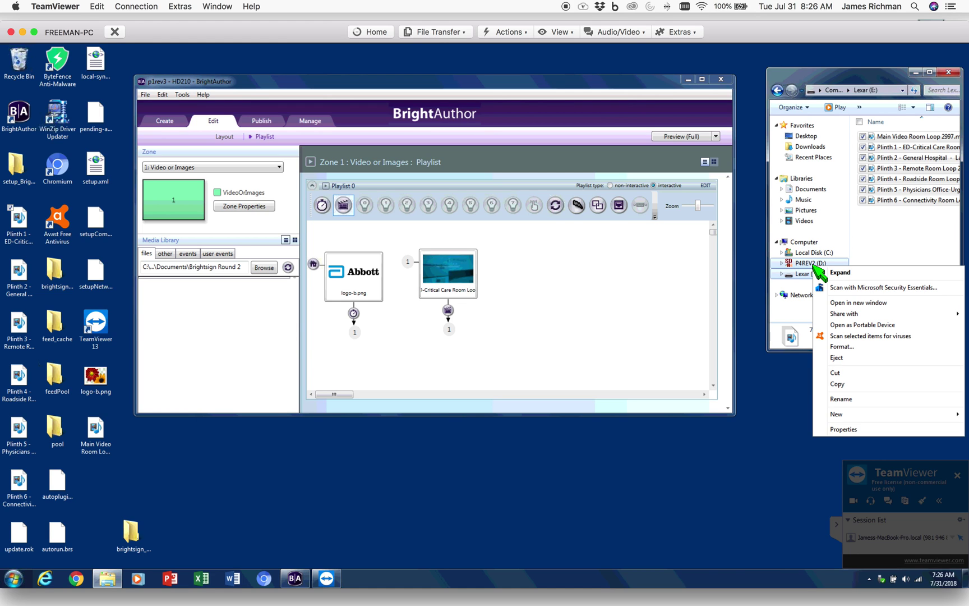
click(860, 346)
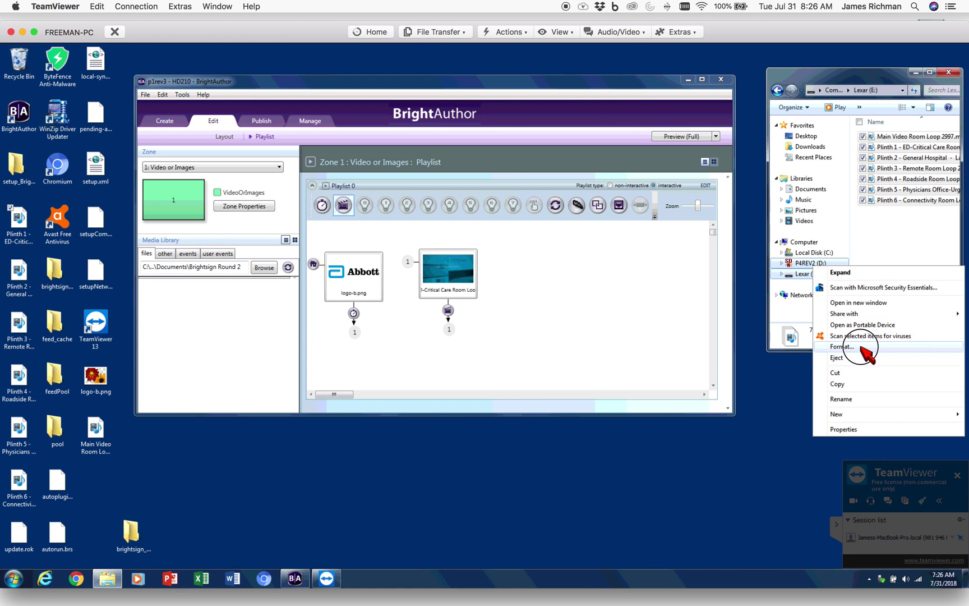
click(858, 303)
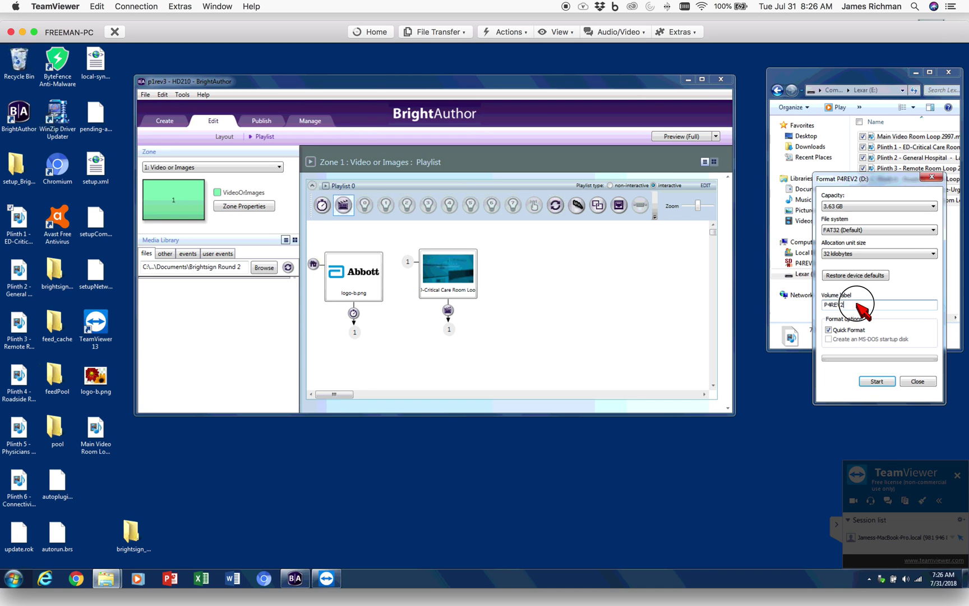
key(ctrl+a)
text(p1)
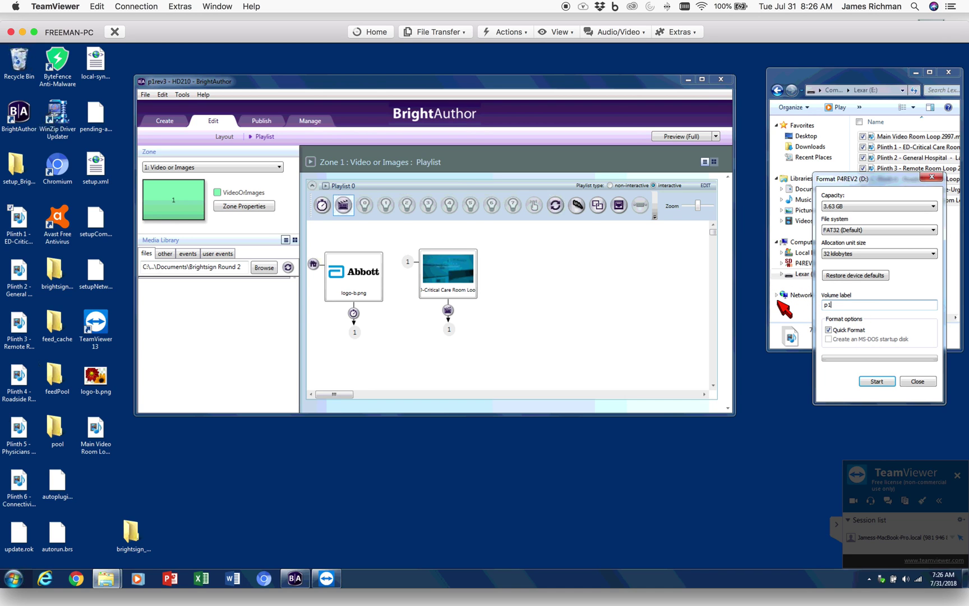
text(rev3)
click(875, 381)
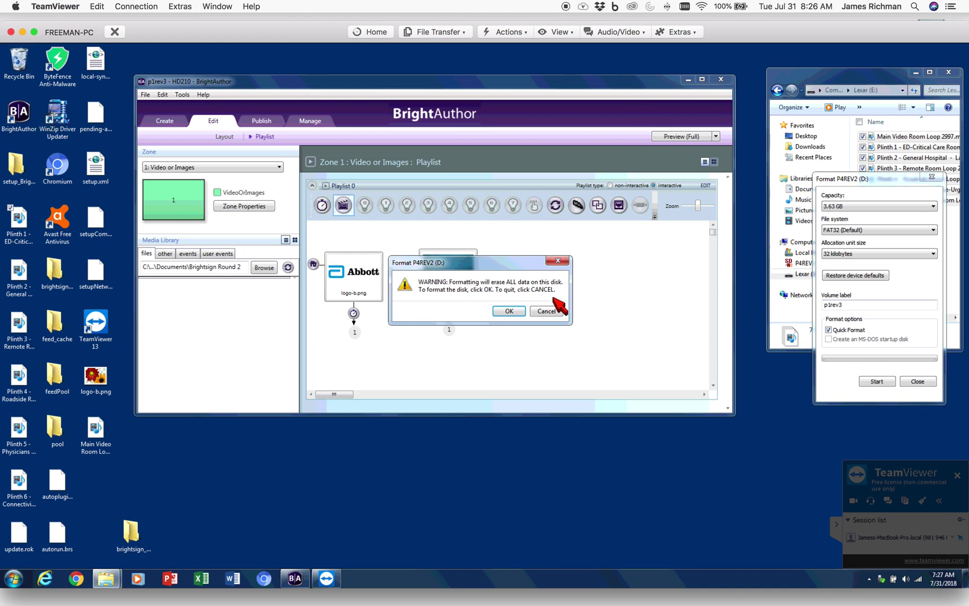
click(507, 311)
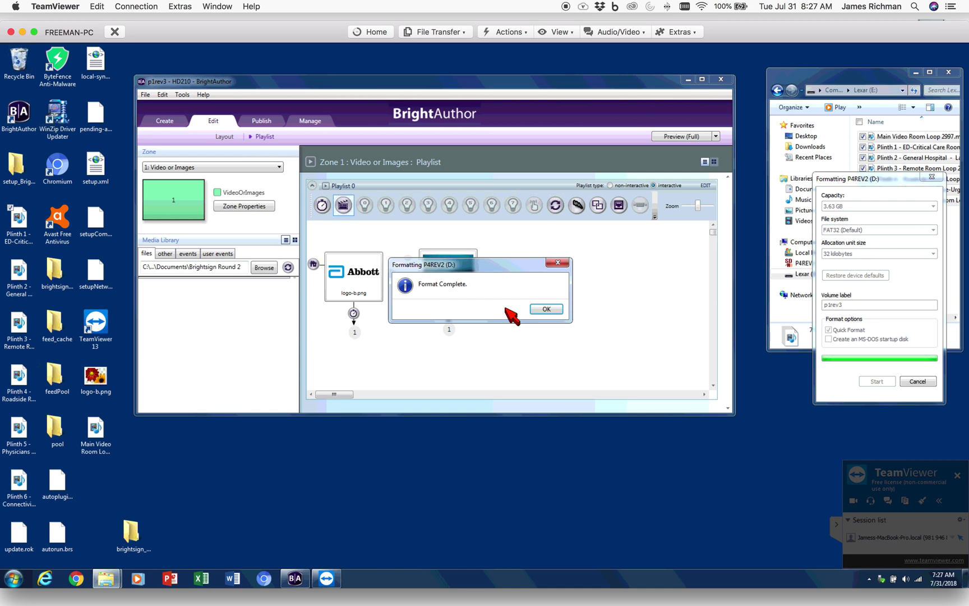
click(545, 309)
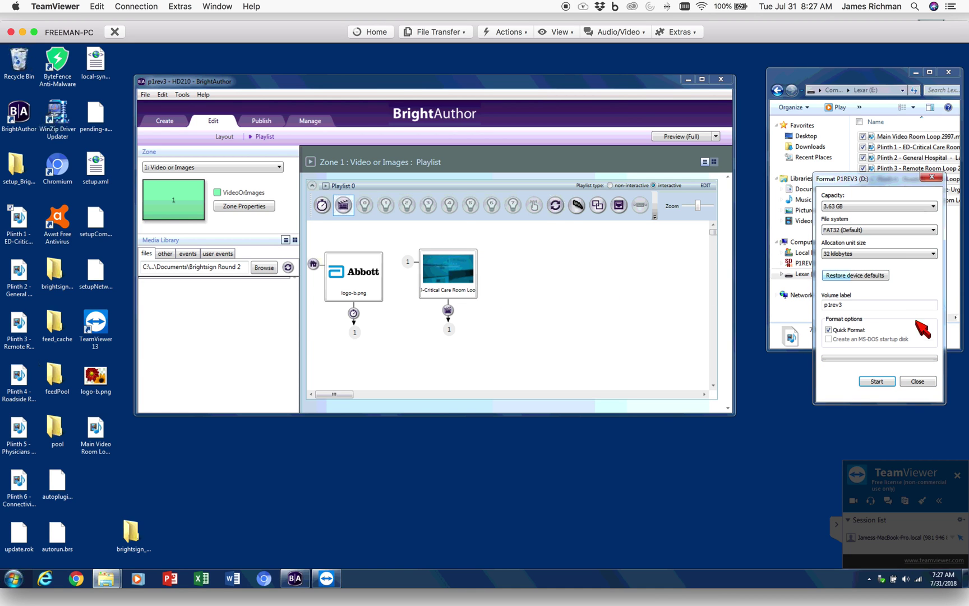
click(909, 379)
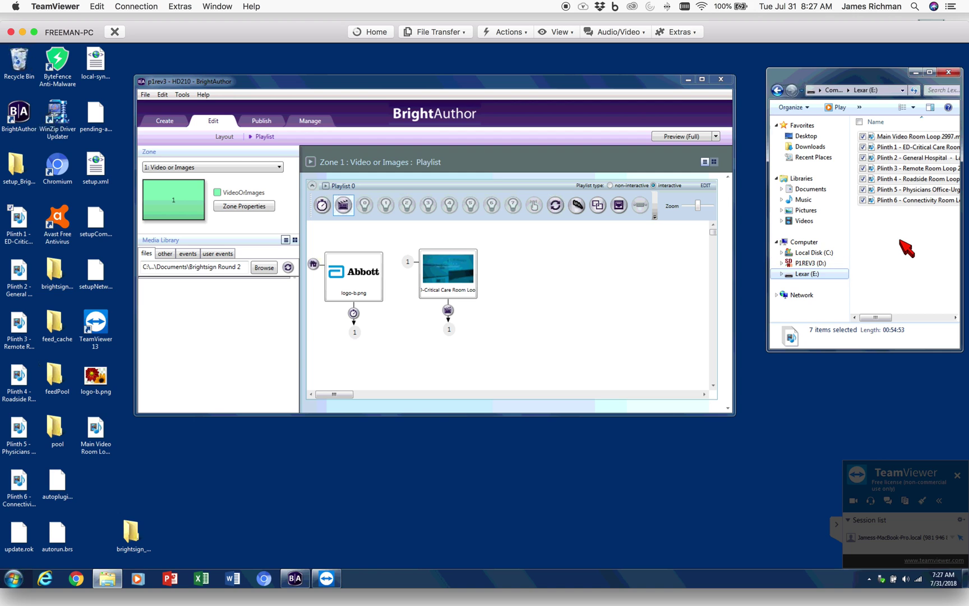
Switch back to BrightAuthor and publish p1rev3 to the P1REV3 (D:) card in local storage for a standalone unit.
click(558, 300)
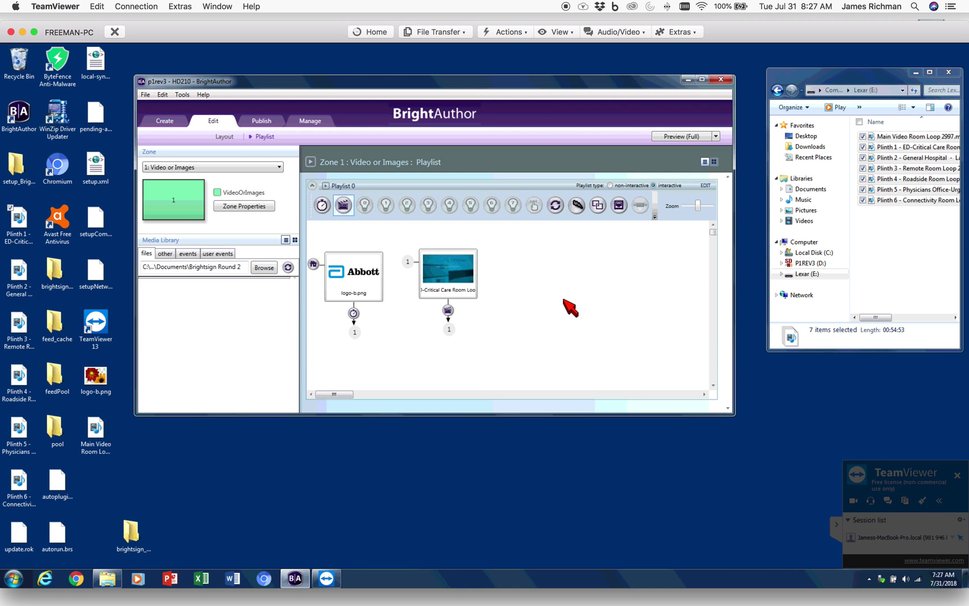
click(253, 119)
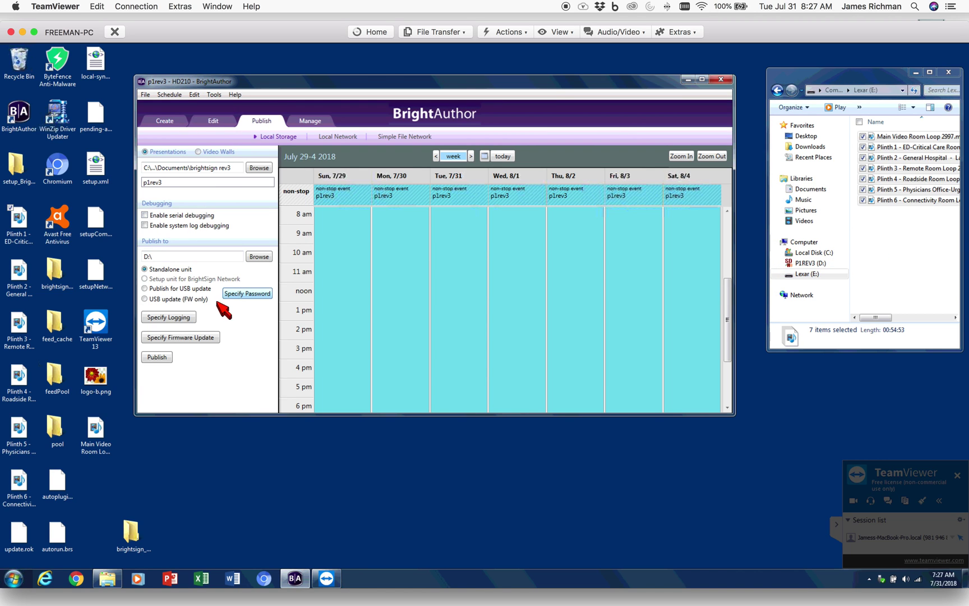
click(267, 256)
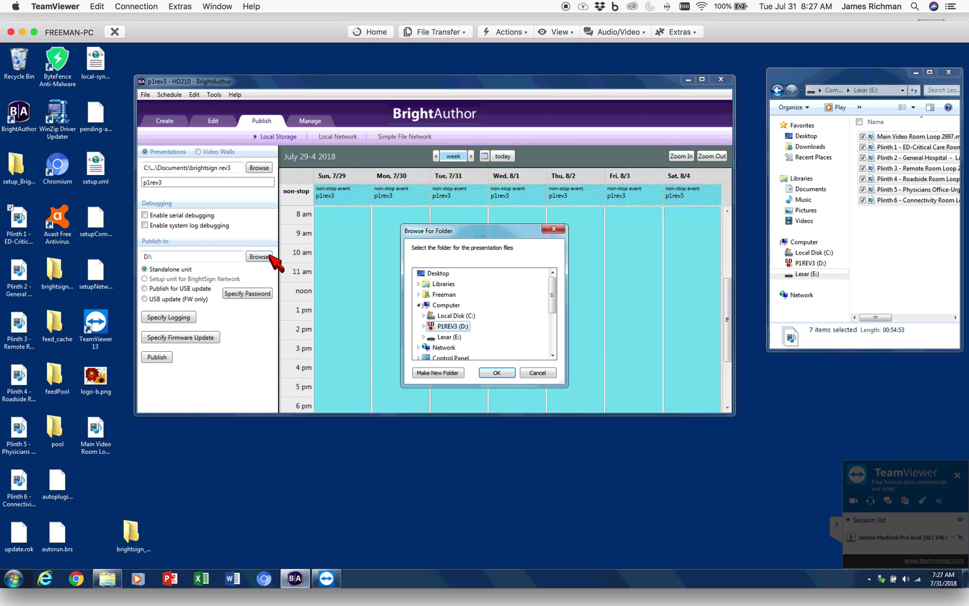
click(497, 373)
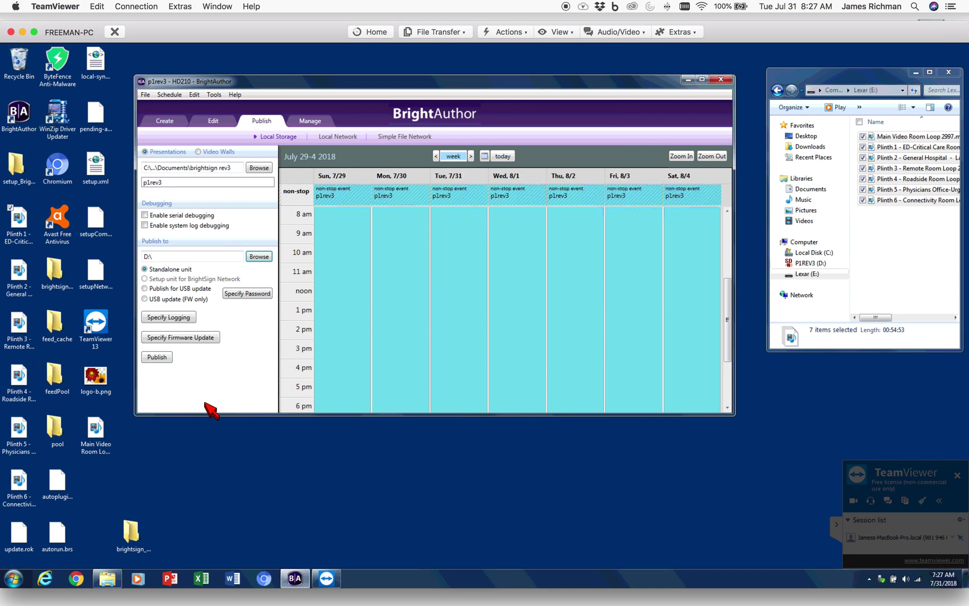
click(157, 358)
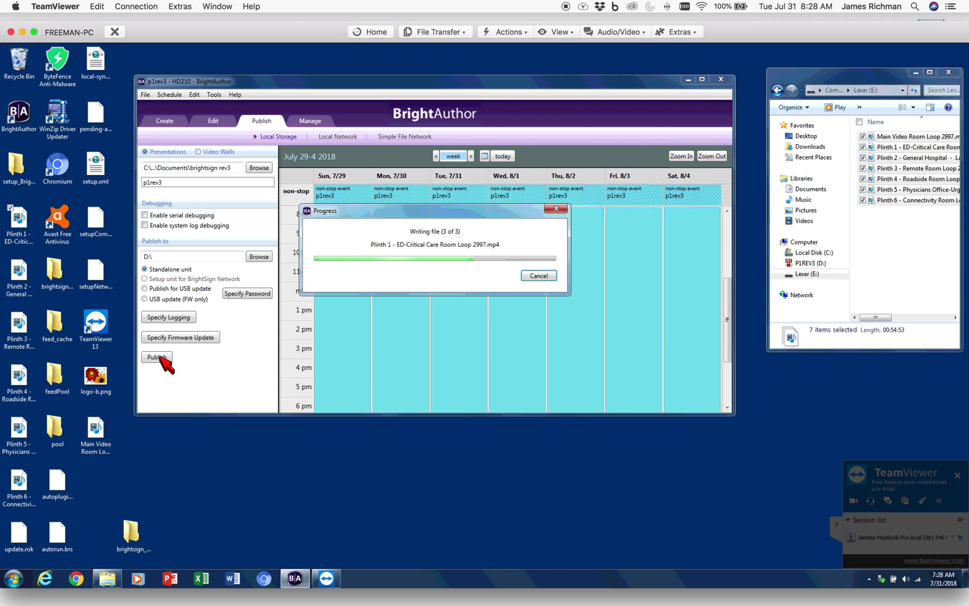
mouse_move(415, 603)
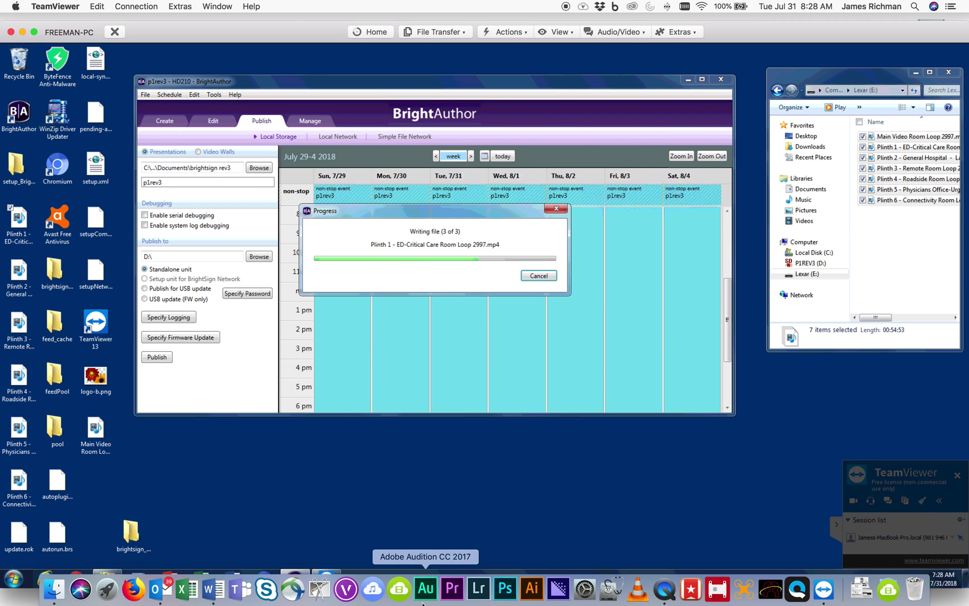
Close the progress dialog of the completed p1rev3 publishing.
click(664, 588)
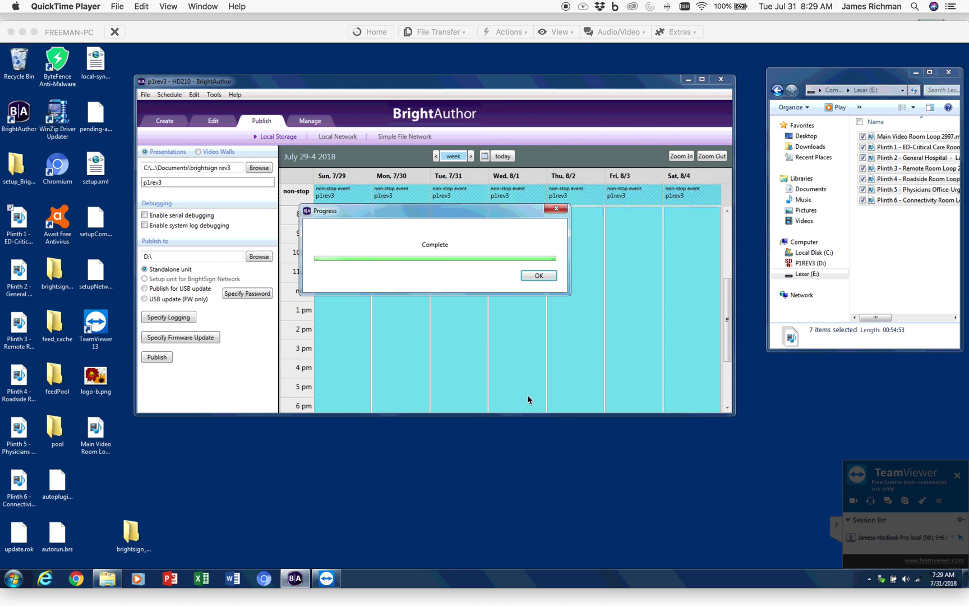
click(548, 277)
click(537, 276)
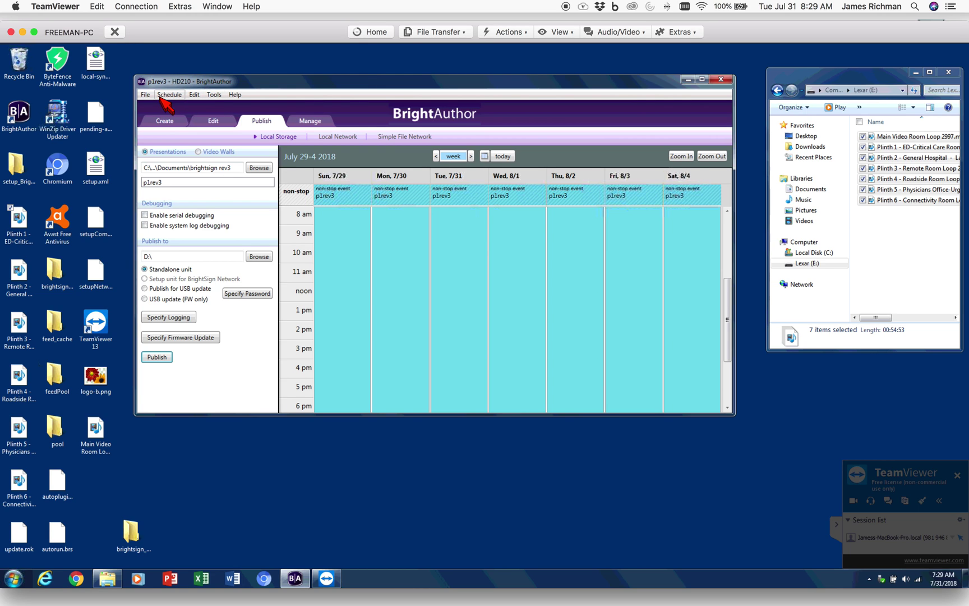
Create a new HD210 presentation named p2rev3 from the Full screen template and make its playlist interactive.
click(220, 121)
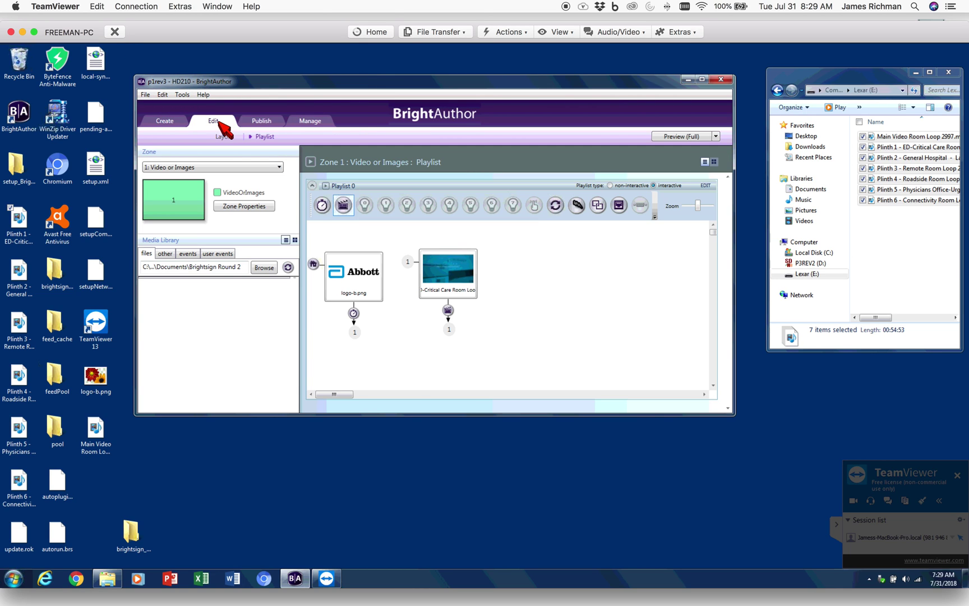
click(145, 95)
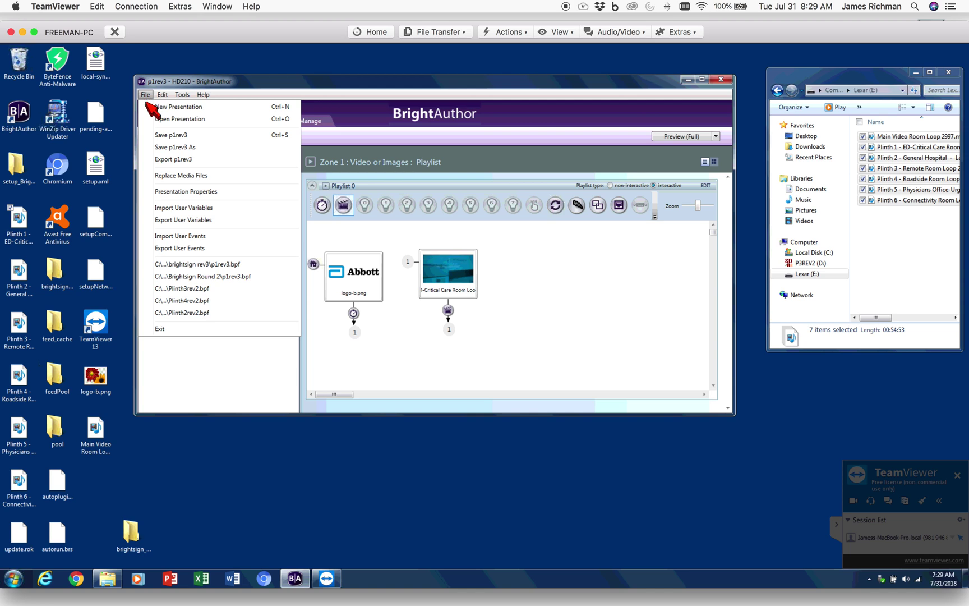
click(181, 106)
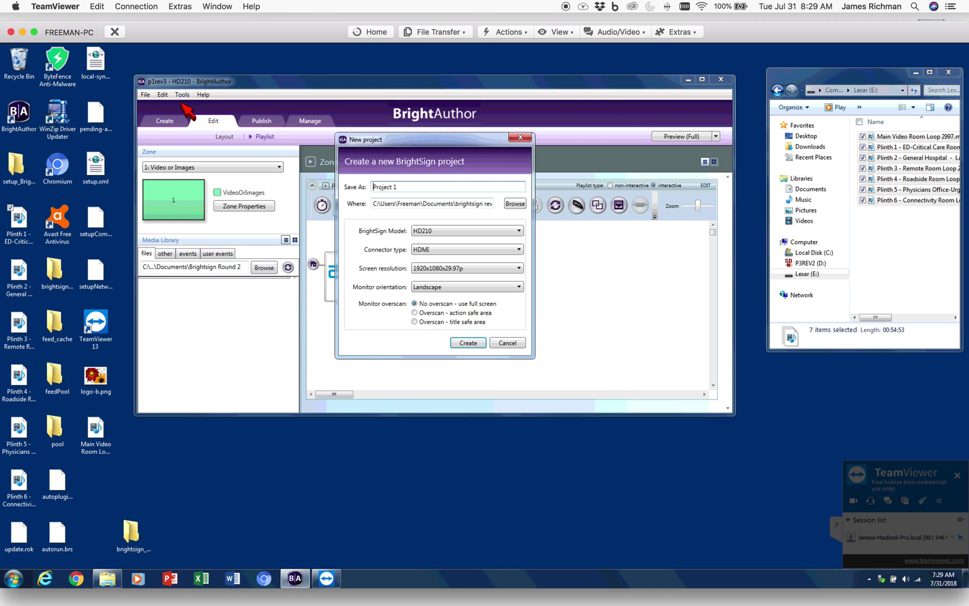
drag(415, 190, 308, 179)
click(470, 342)
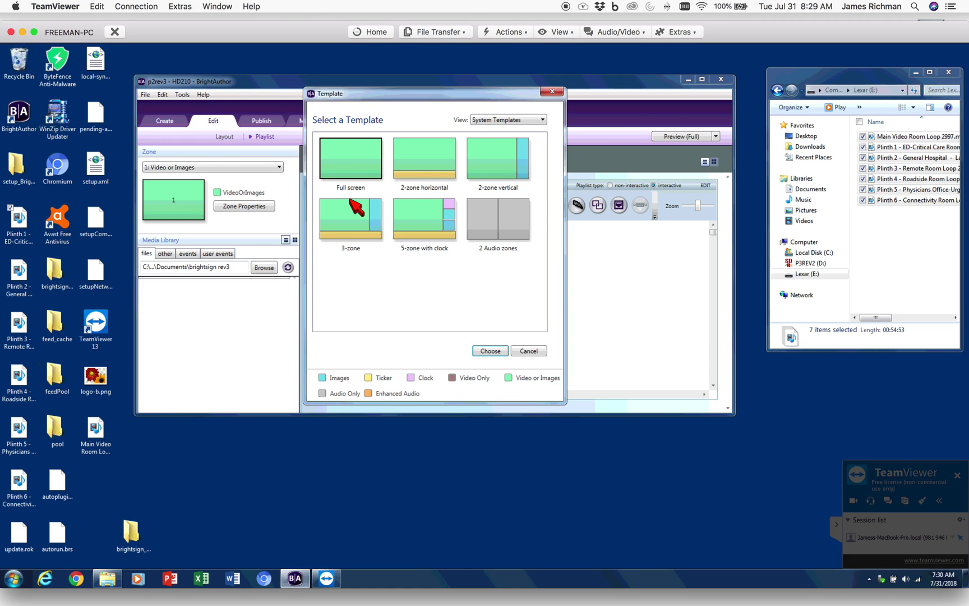
click(489, 351)
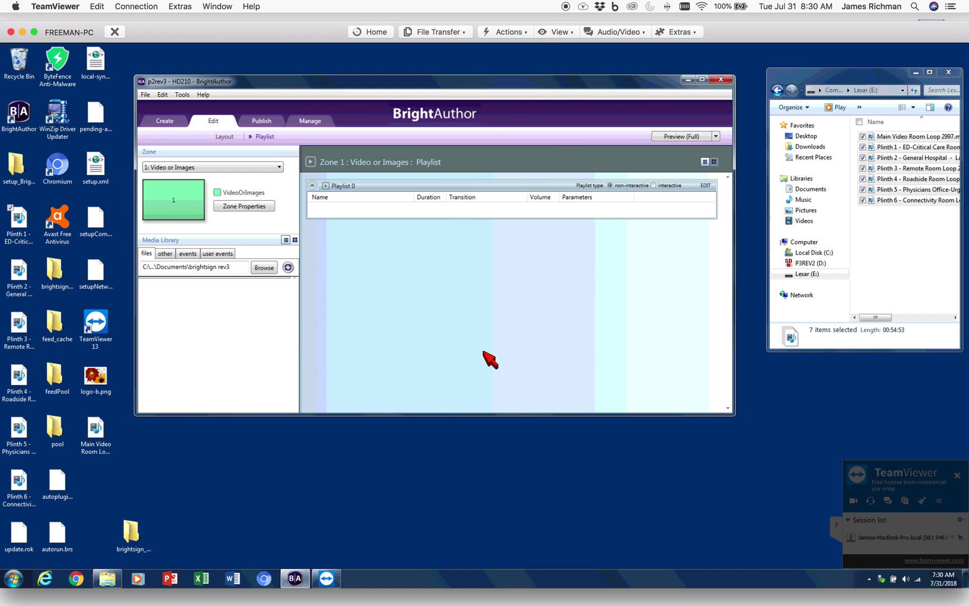
click(654, 185)
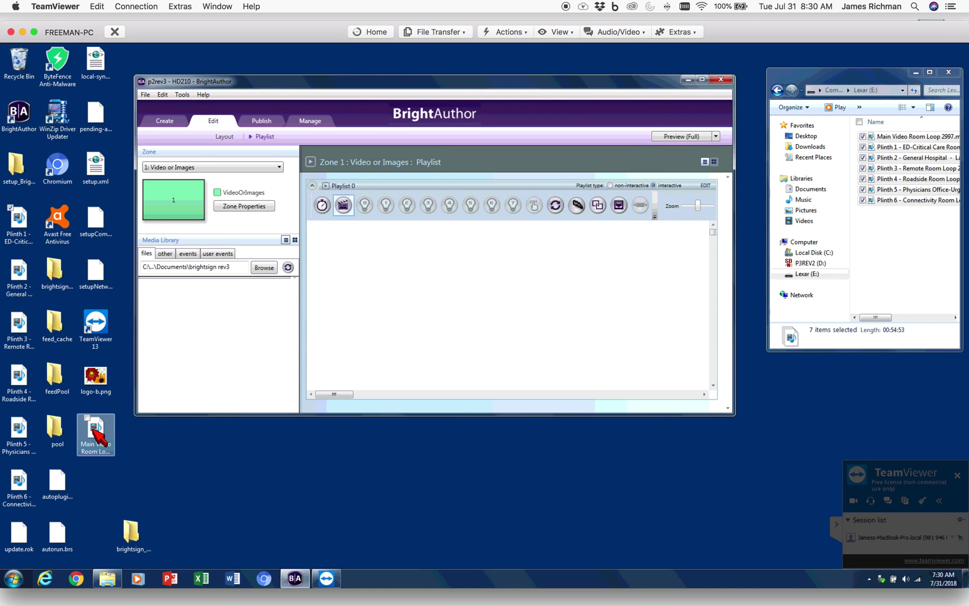
Add logo-b.png from the desktop to the playlist and place the Plinth 2 General Hospital video beside it.
drag(96, 376, 381, 273)
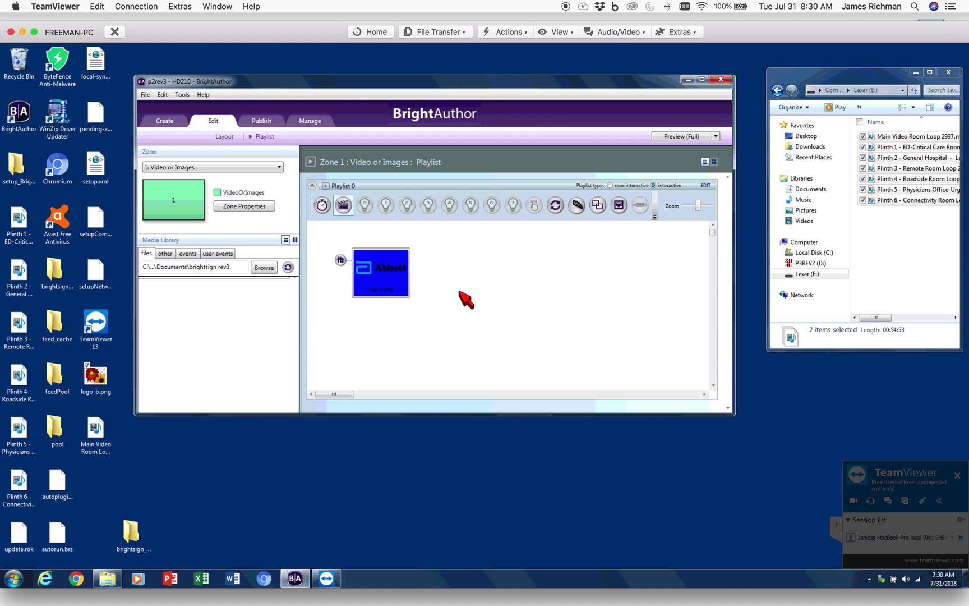
click(513, 339)
click(17, 275)
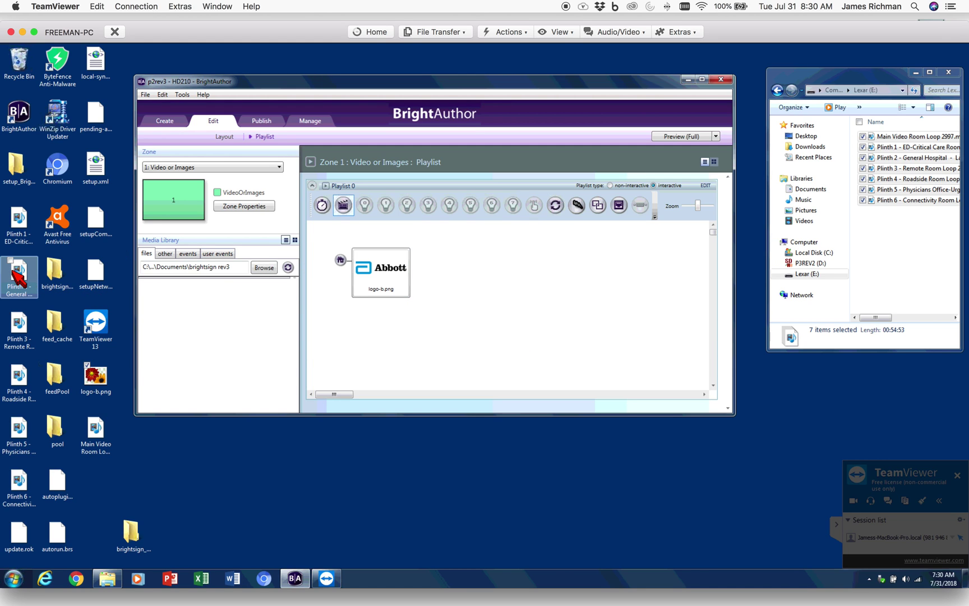
drag(17, 275, 502, 275)
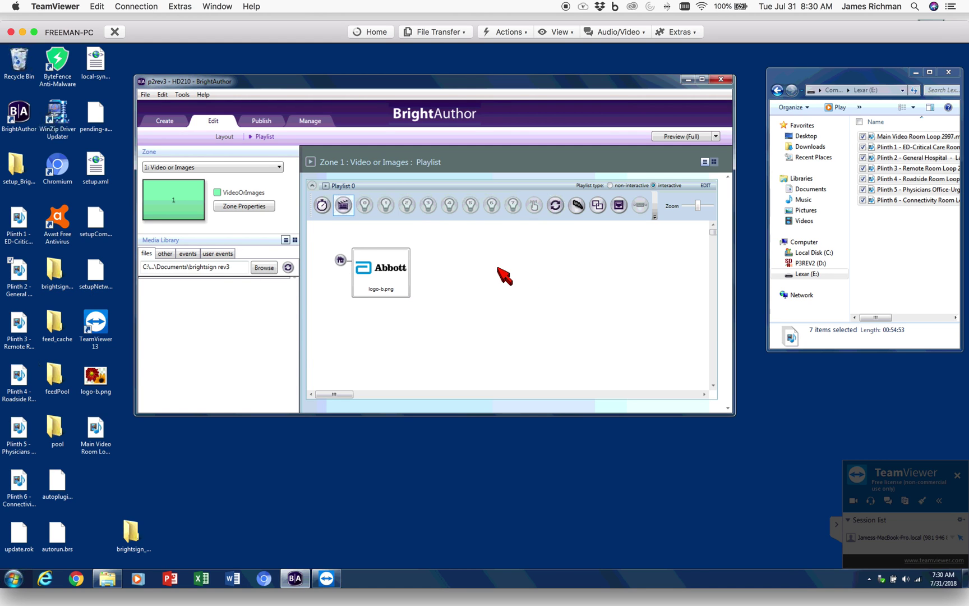
click(383, 263)
click(395, 341)
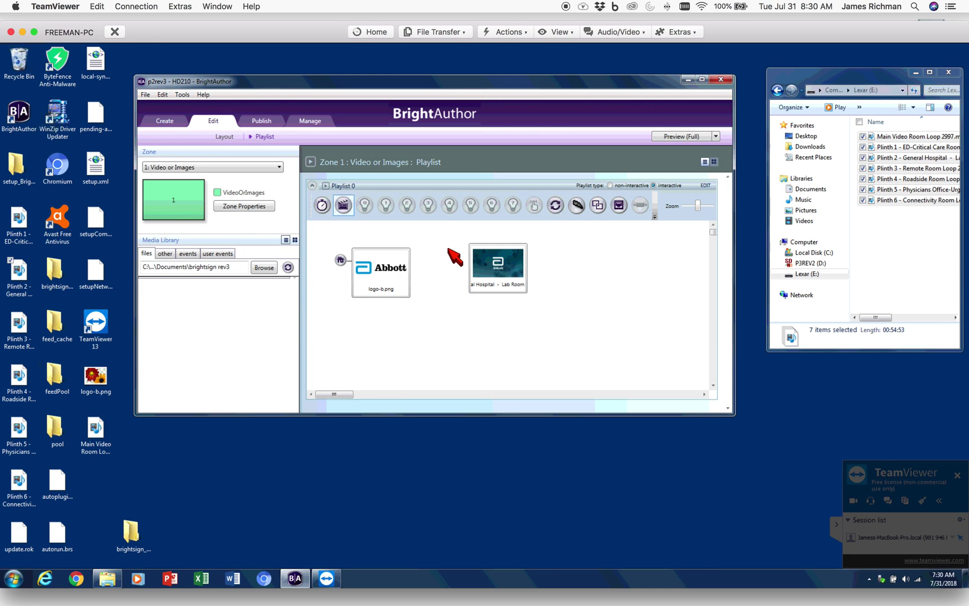
drag(504, 253, 474, 254)
Link logo-b.png to the Plinth 2 video with a timeout event and confirm its timeout setting.
click(342, 261)
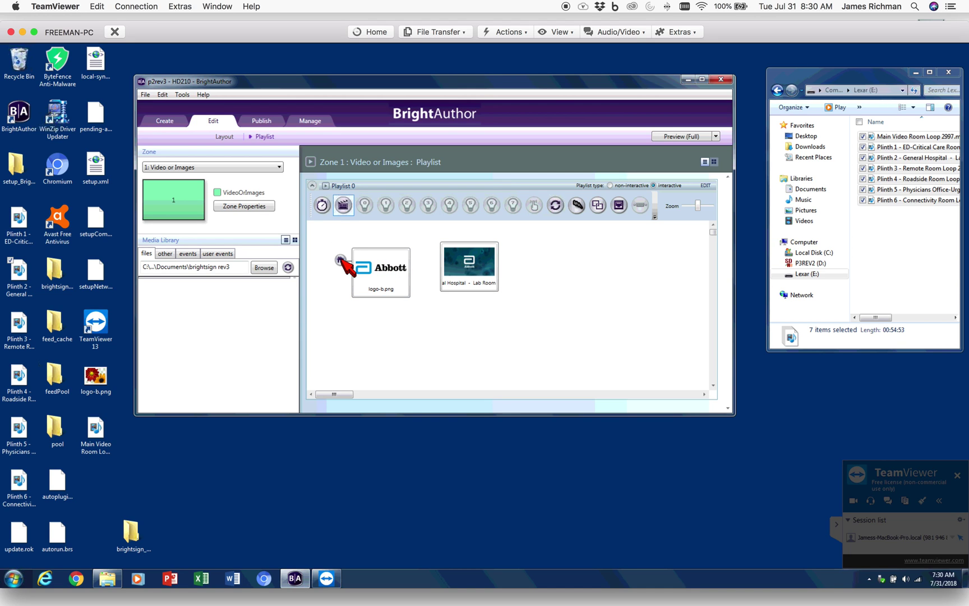
click(322, 204)
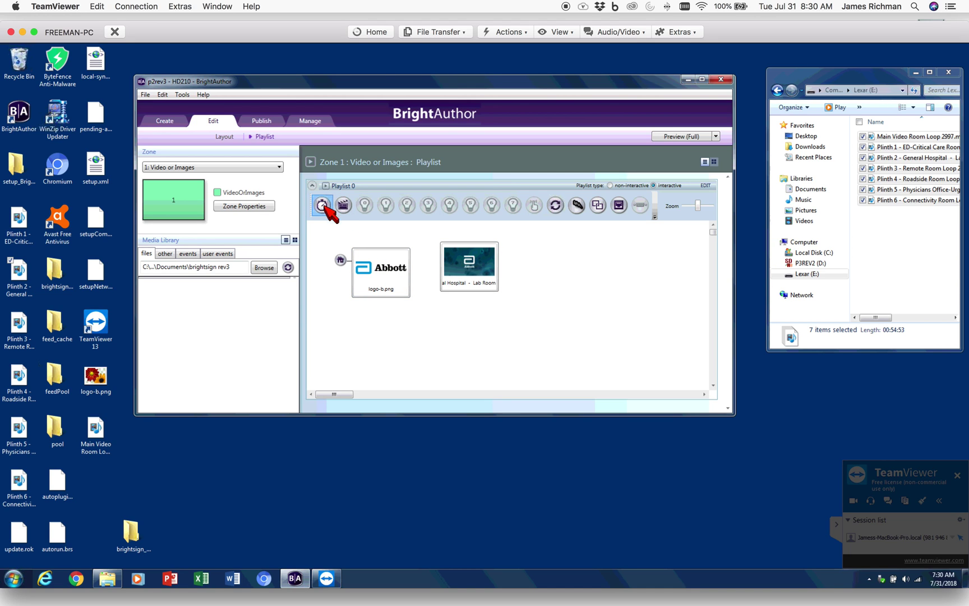
drag(381, 284, 443, 275)
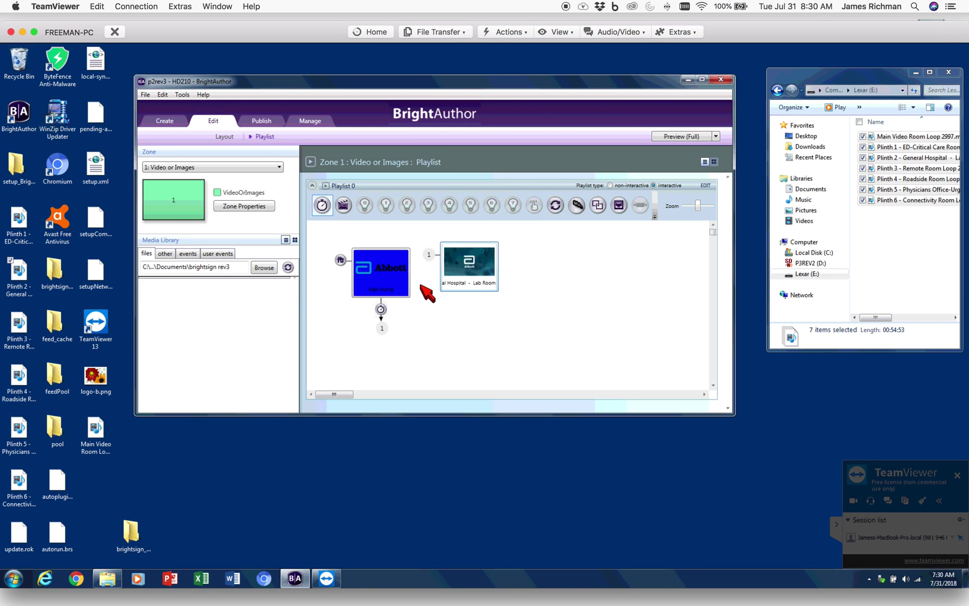
click(382, 309)
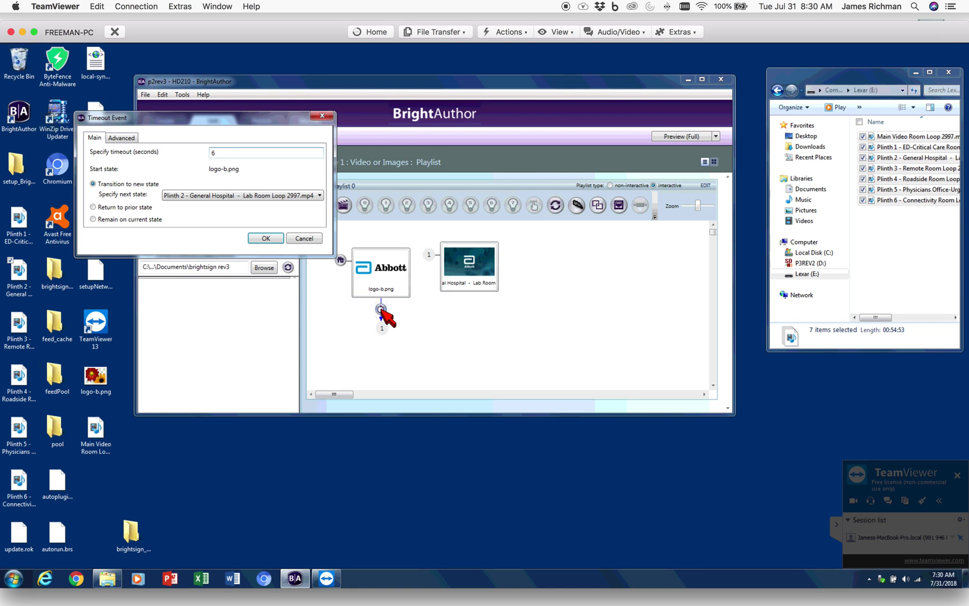
drag(239, 155, 192, 157)
click(267, 239)
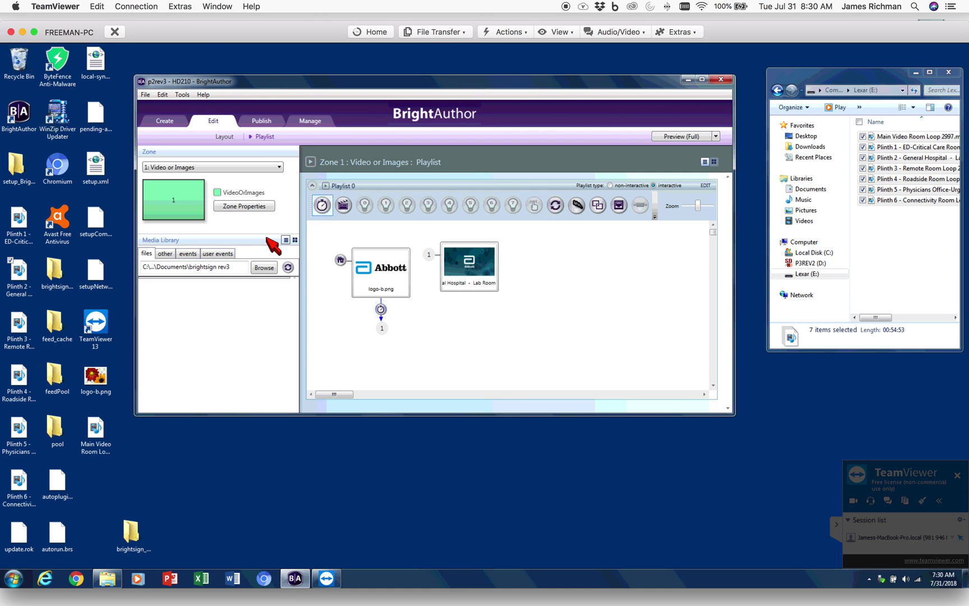
Add a synchronize event to the Plinth 2 video that transitions to the Plinth 2 video itself.
click(555, 205)
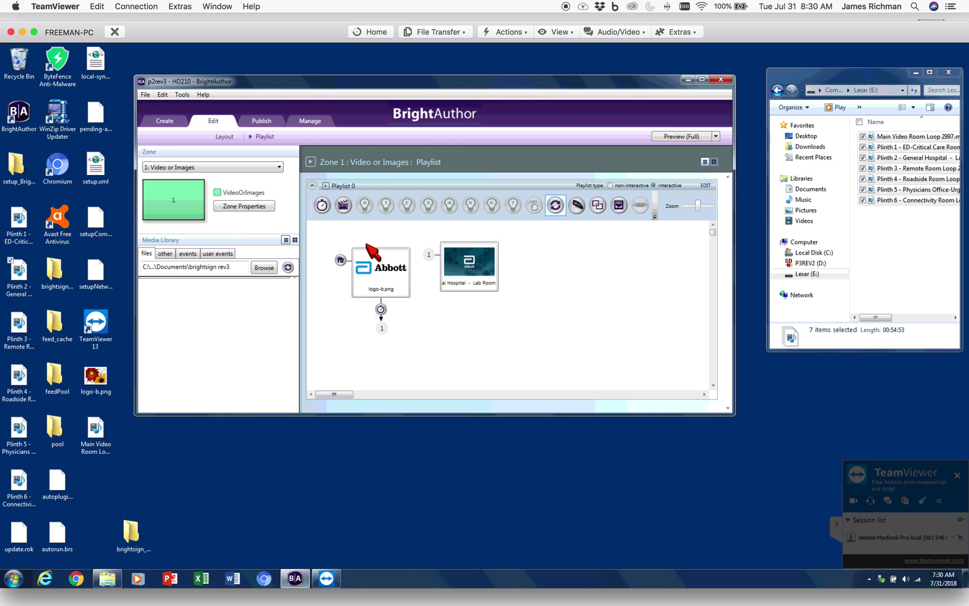
click(323, 206)
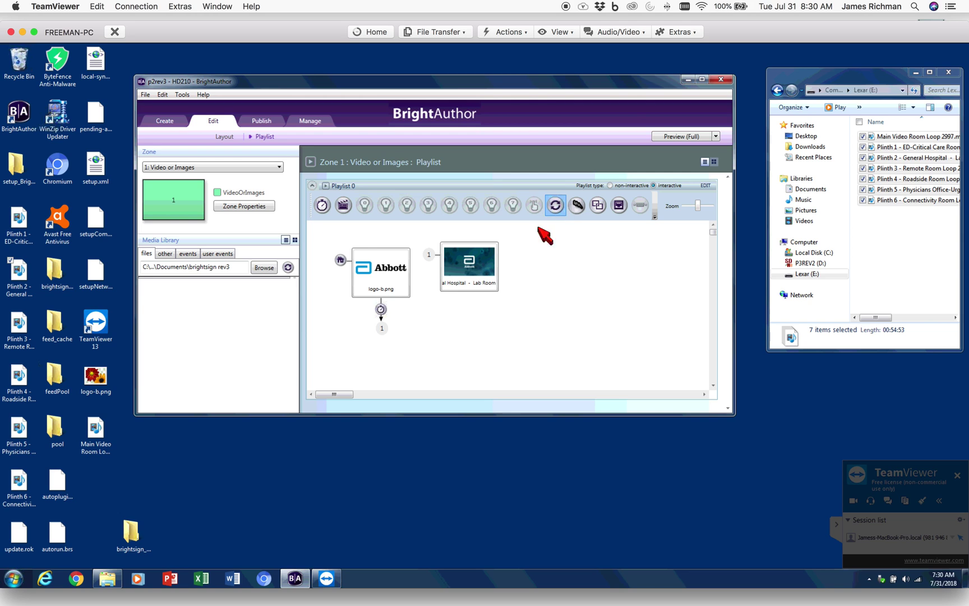
drag(461, 284, 544, 337)
click(126, 184)
click(180, 197)
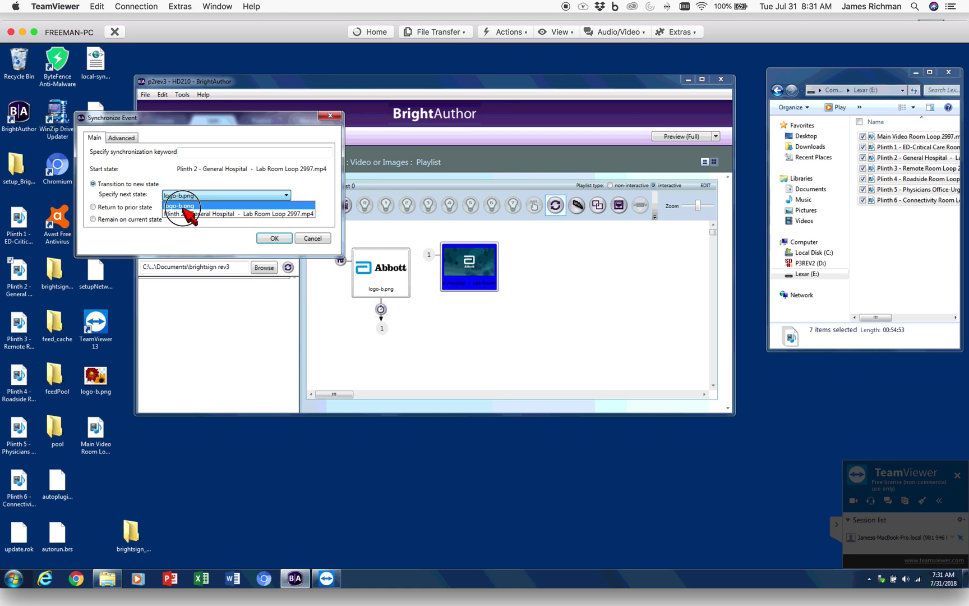
click(182, 206)
click(199, 196)
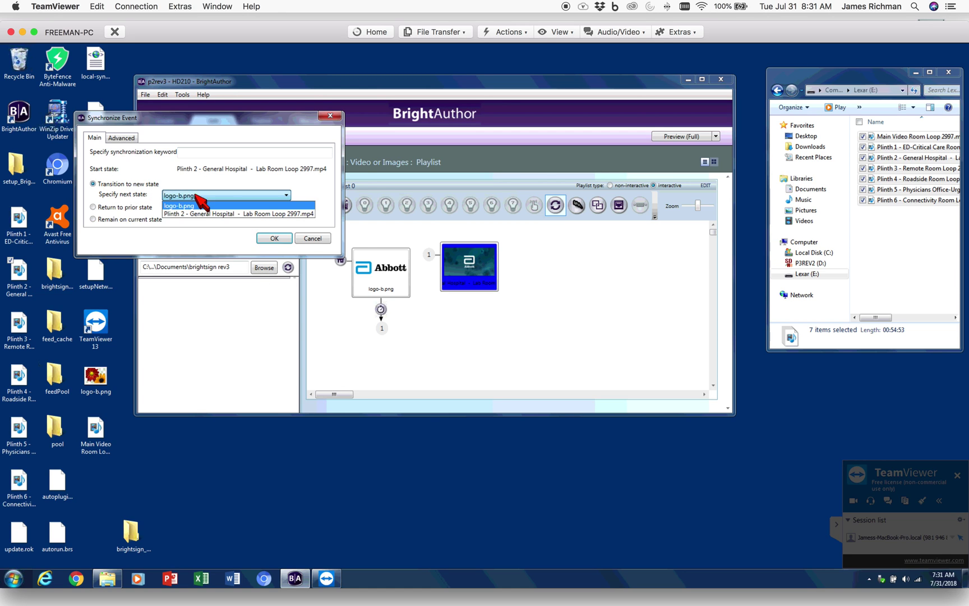
click(194, 213)
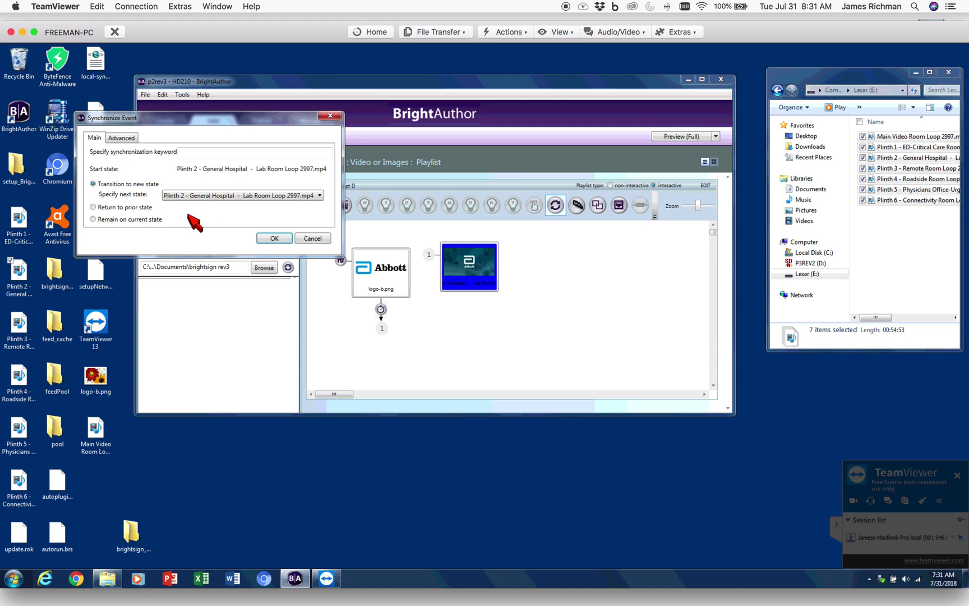
Set the synchronize event's keyword to "go" and confirm the event.
click(124, 138)
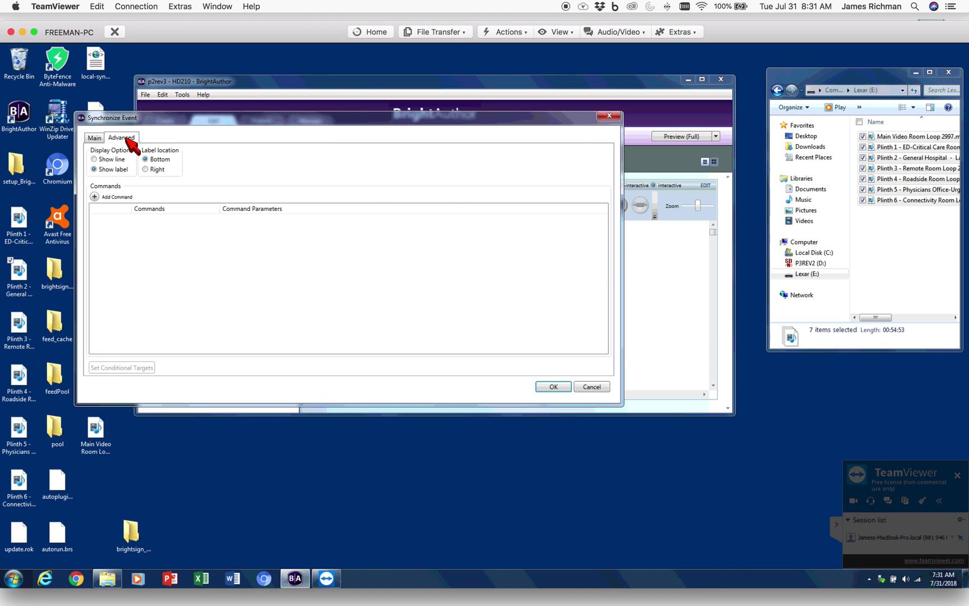
click(95, 138)
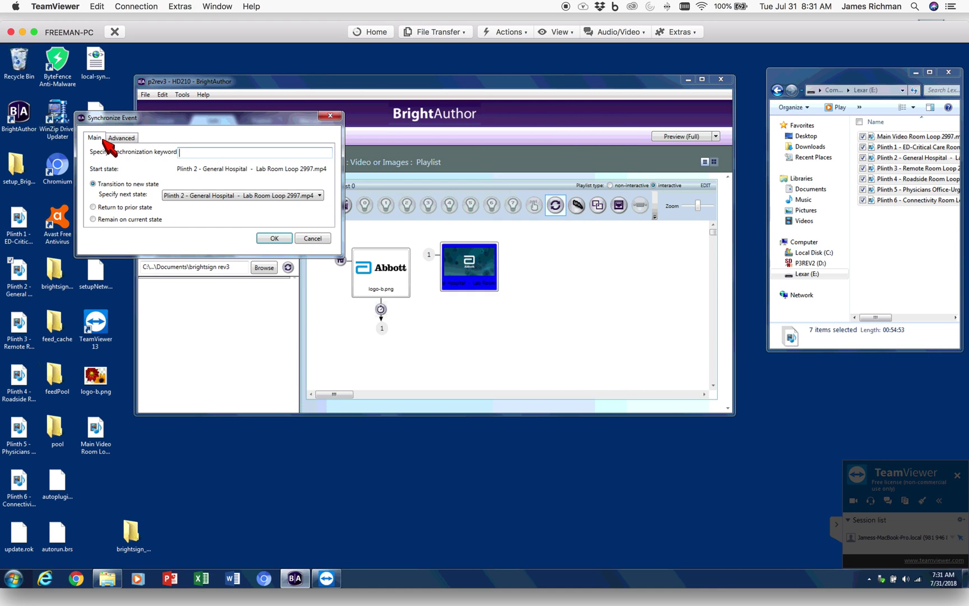
click(191, 153)
text(go)
click(274, 237)
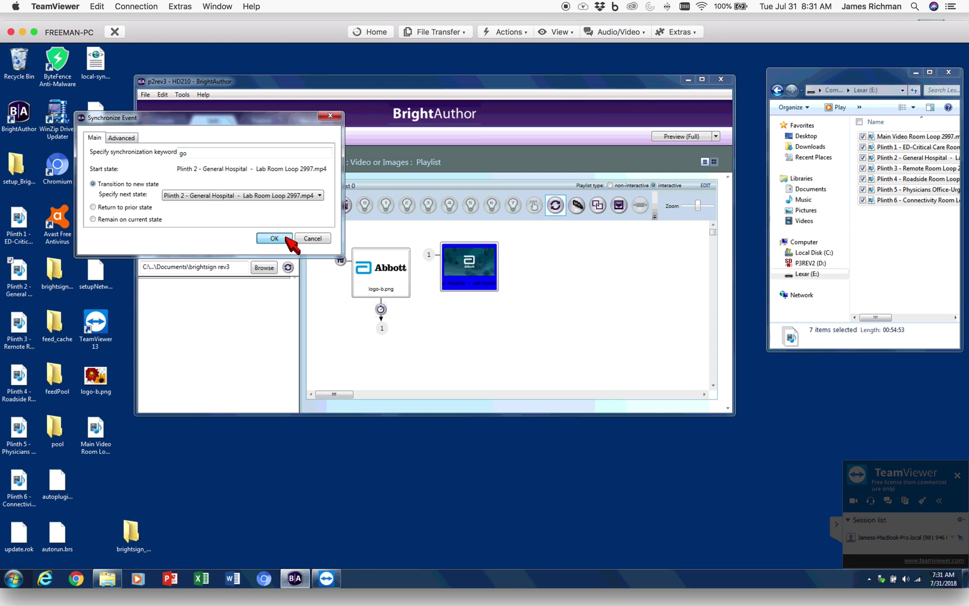
click(569, 311)
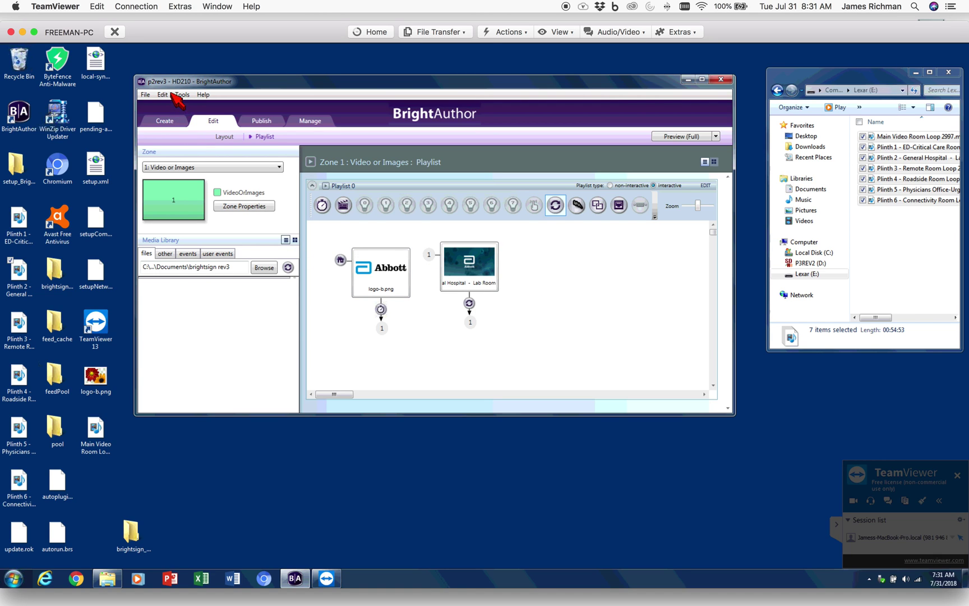
Save the p2rev3 presentation.
click(144, 94)
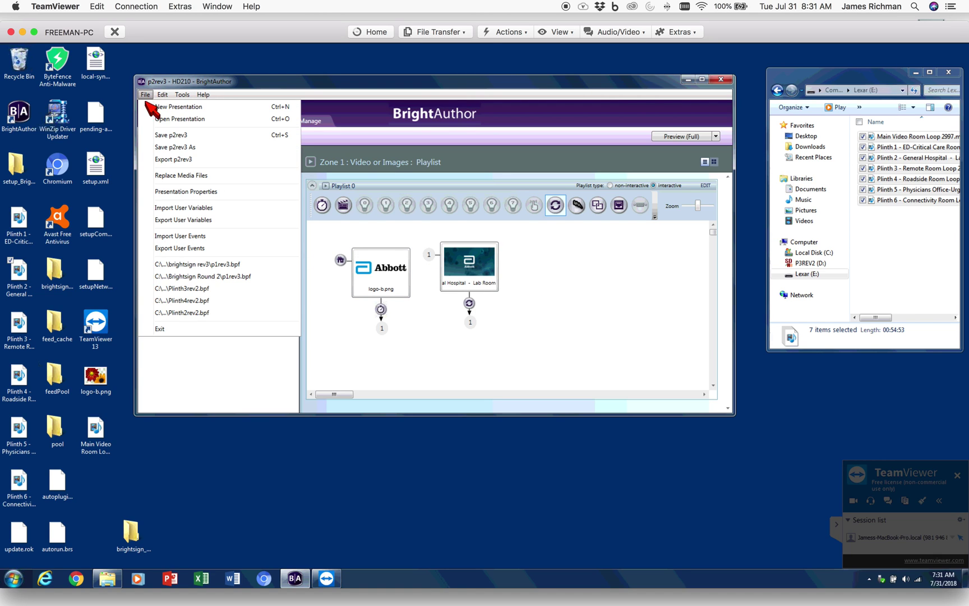
click(168, 135)
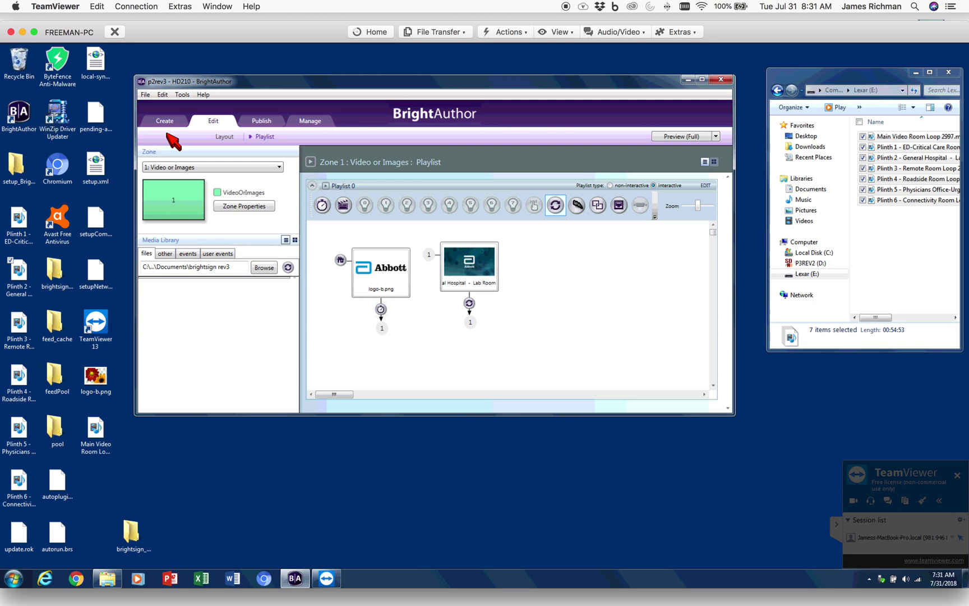
click(602, 282)
click(617, 261)
Add a media end event to the Plinth 2 video that transitions back to the same video.
click(346, 206)
drag(485, 281, 541, 341)
click(140, 170)
click(196, 183)
click(203, 194)
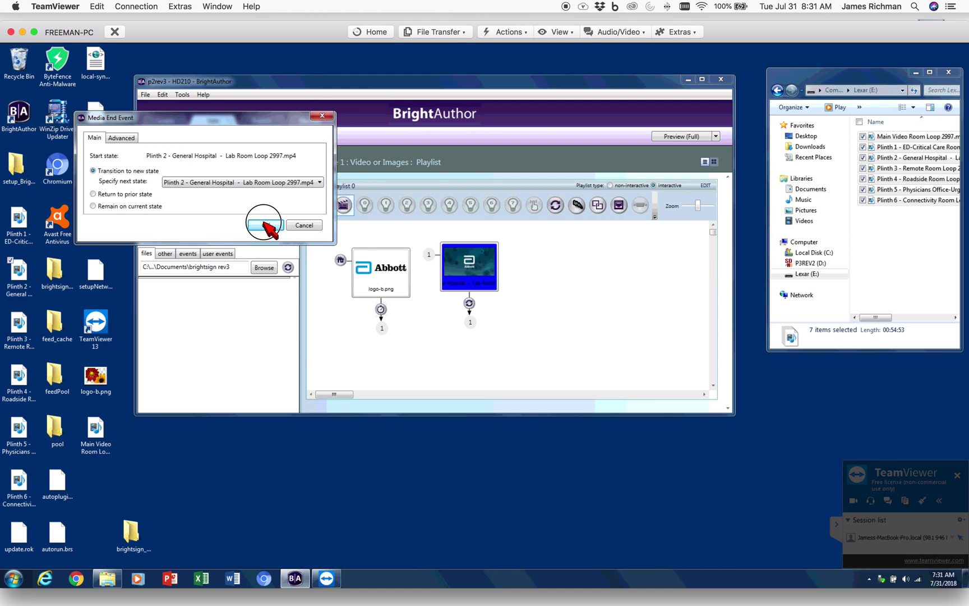
click(232, 225)
click(571, 318)
Check the transition settings of the Plinth 2 video's media end event and leave them as they are.
click(477, 306)
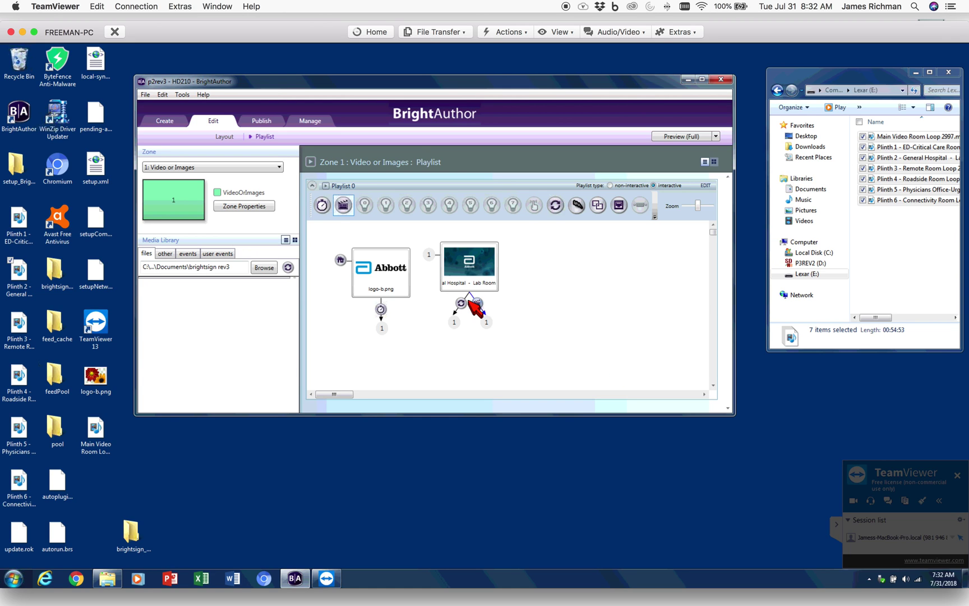
click(519, 309)
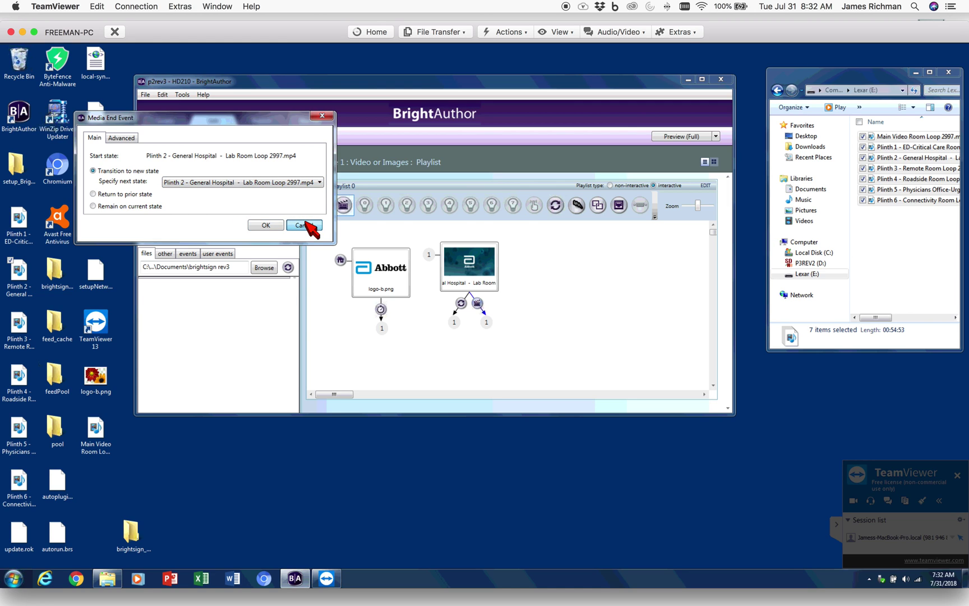
click(304, 225)
Try to delete the media end event attached to the Plinth 2 video.
click(476, 258)
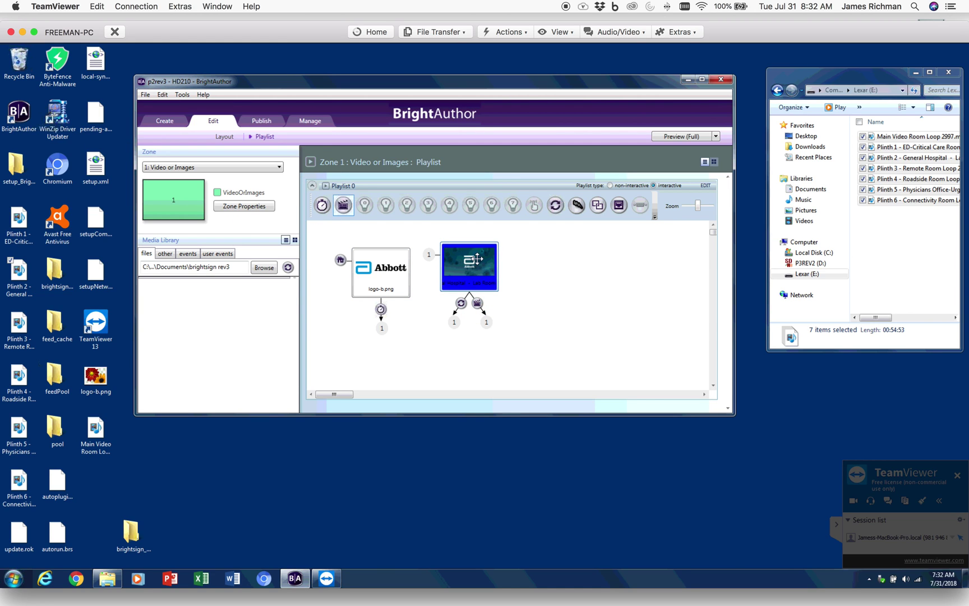
click(478, 303)
key(super+BackSpace)
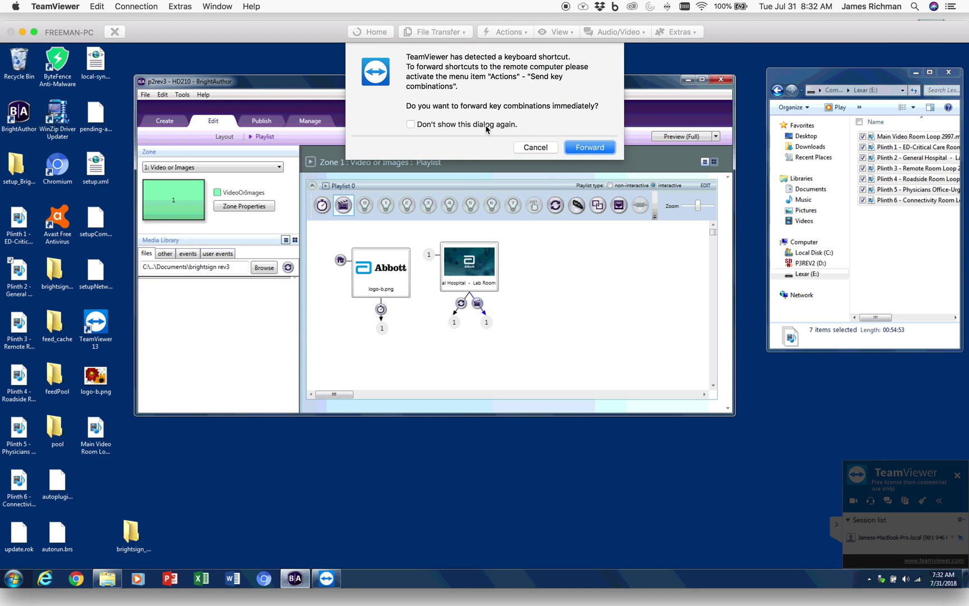
click(589, 148)
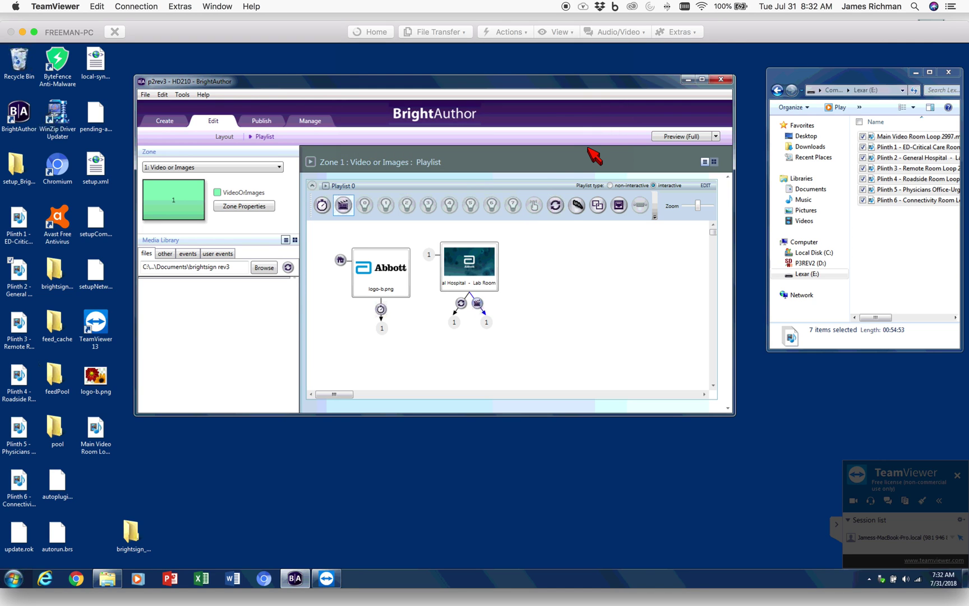
click(471, 276)
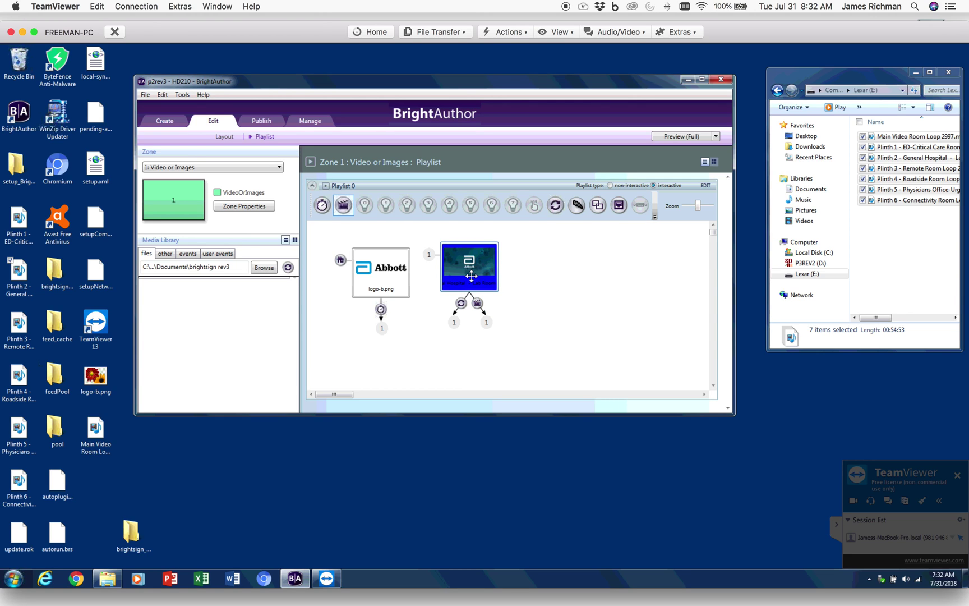
right_click(466, 272)
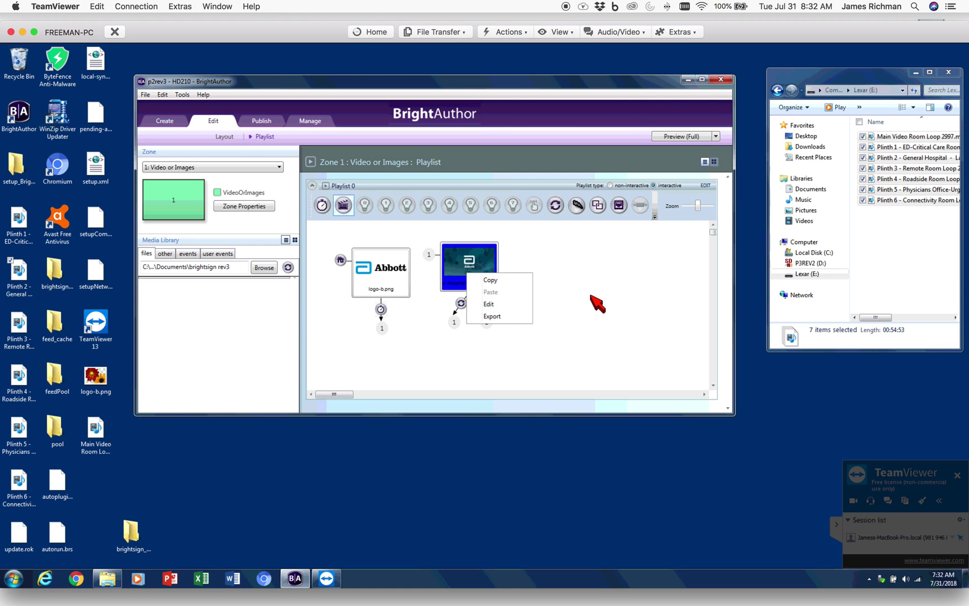
click(595, 317)
Undo the addition of the Plinth 2 video's media end event.
click(457, 264)
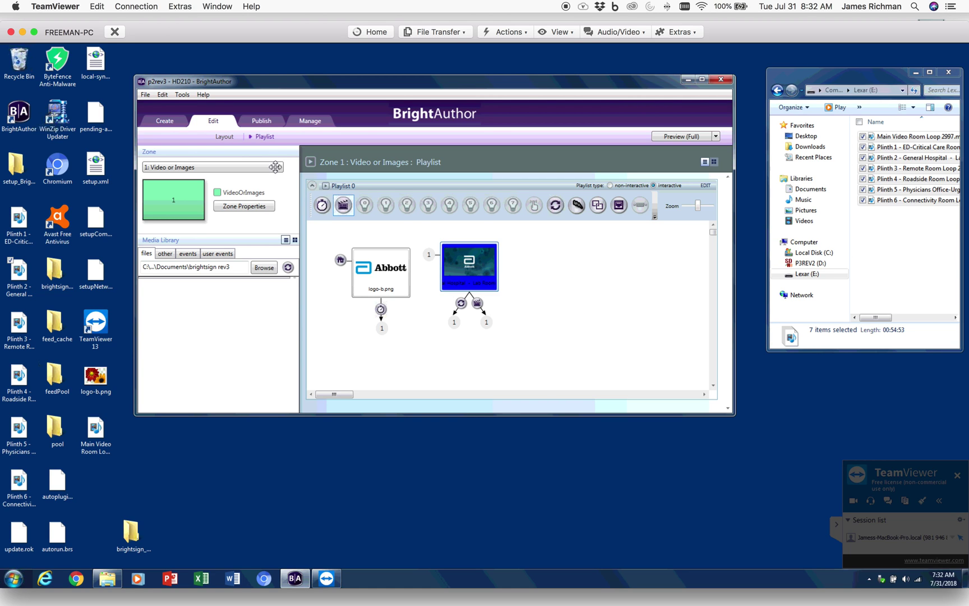
click(163, 94)
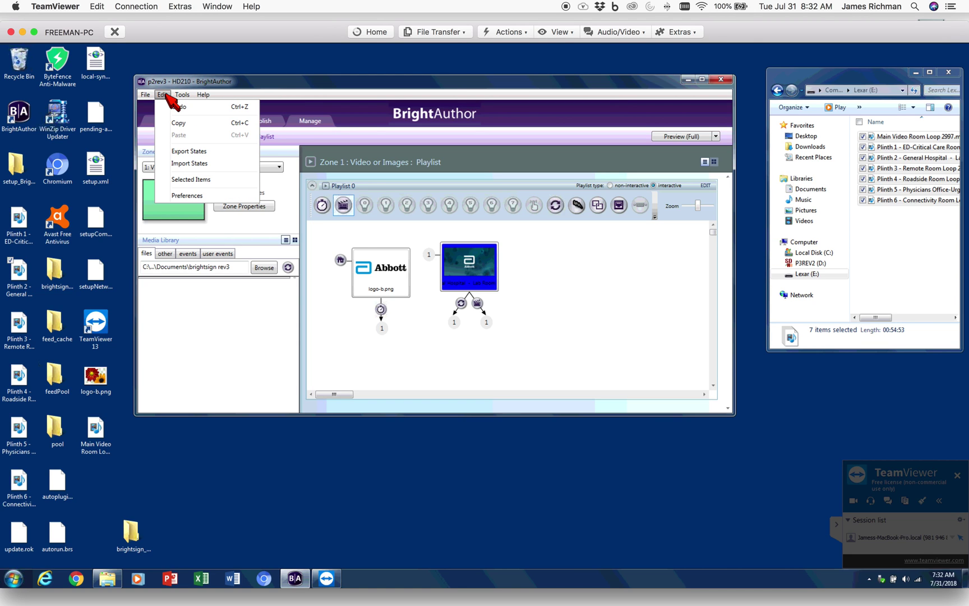
click(185, 108)
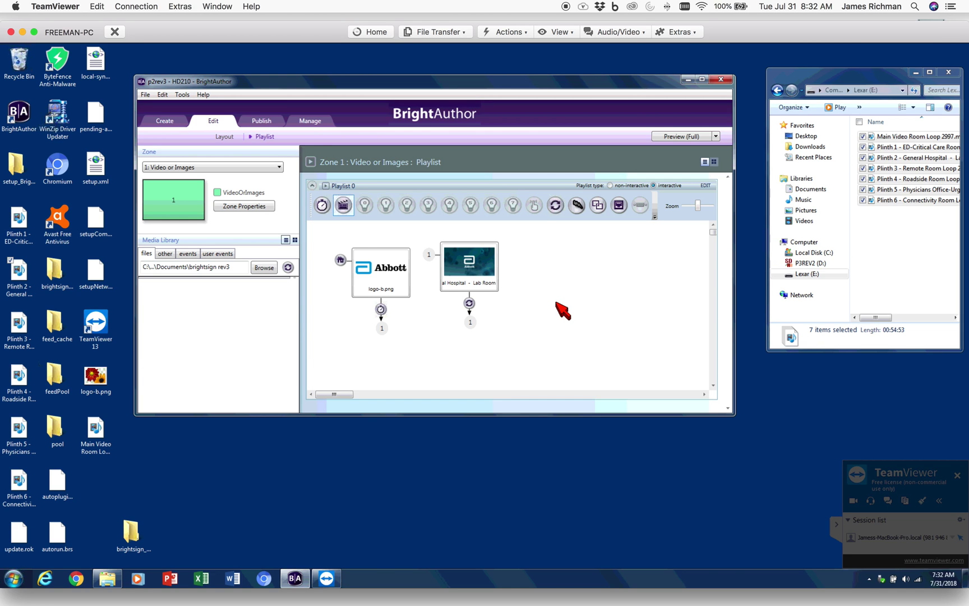
Quick-format the P3REV2 (D:) SD card with the volume label p2rev3.
click(264, 120)
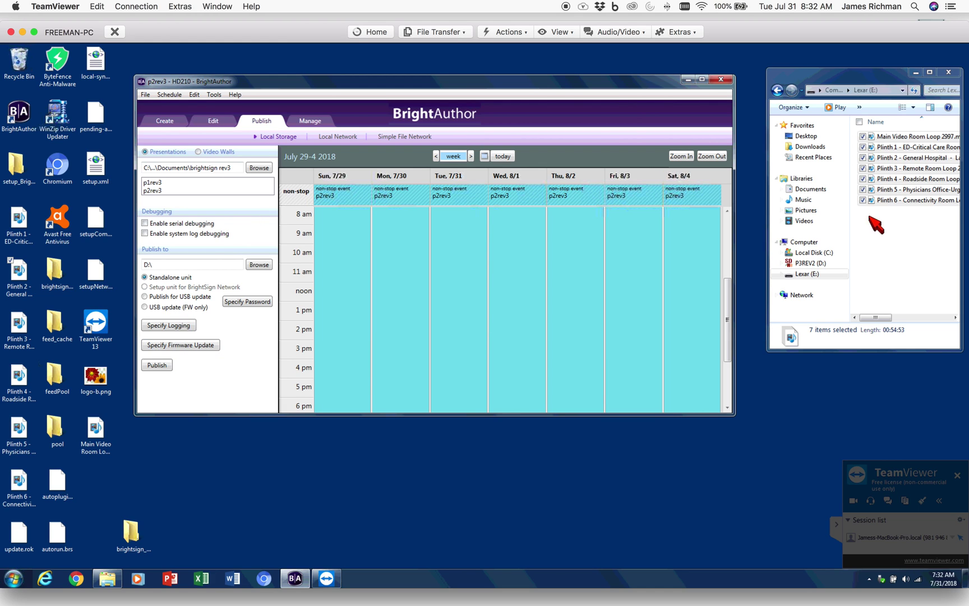
click(810, 262)
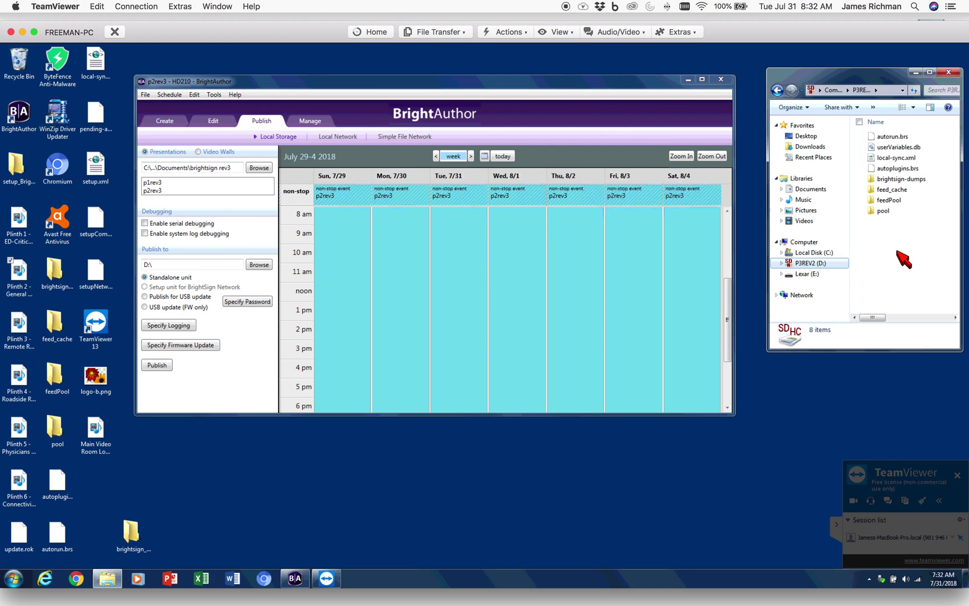
right_click(803, 264)
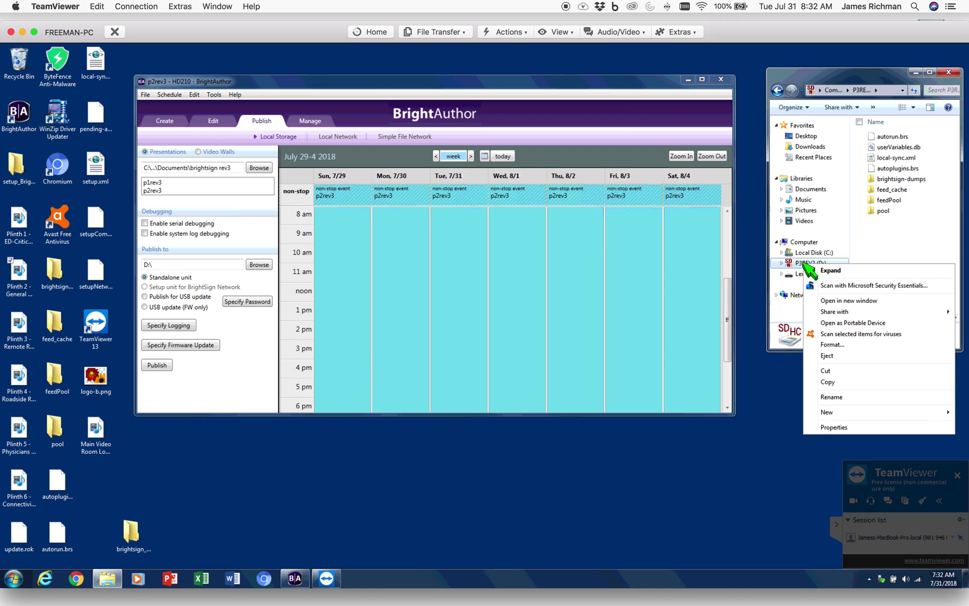
click(831, 344)
drag(859, 303, 757, 317)
text(p2rev3)
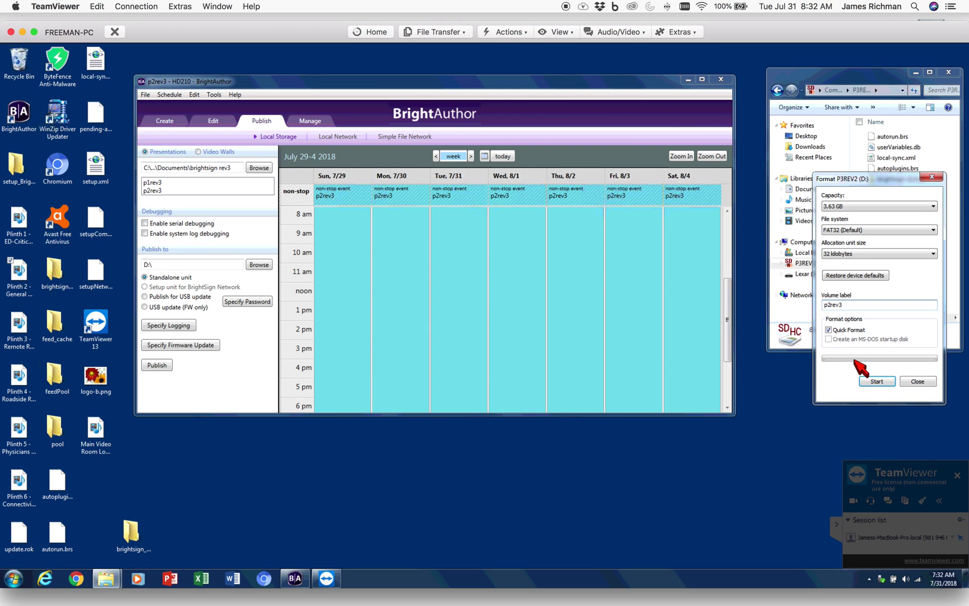
click(874, 381)
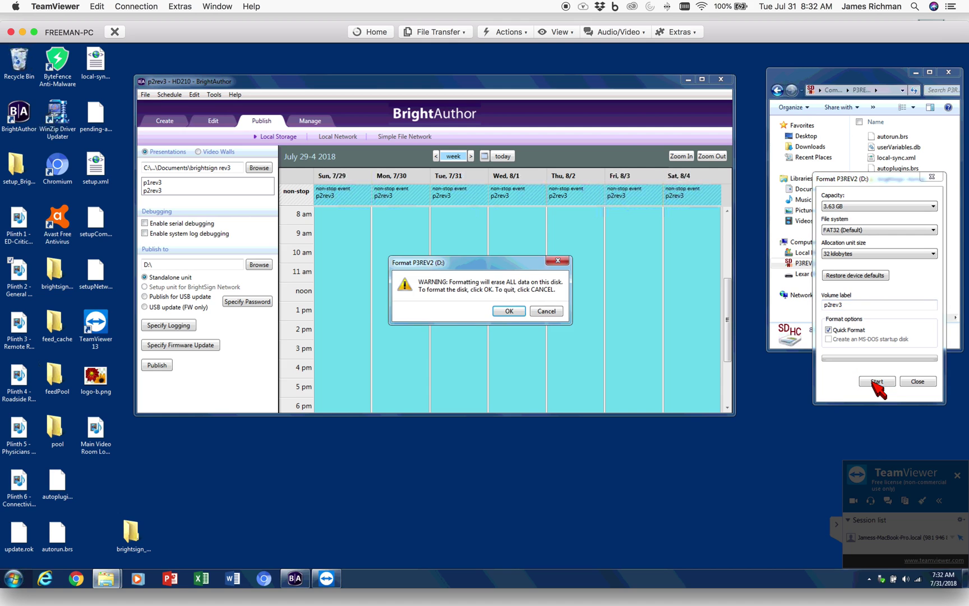
click(511, 310)
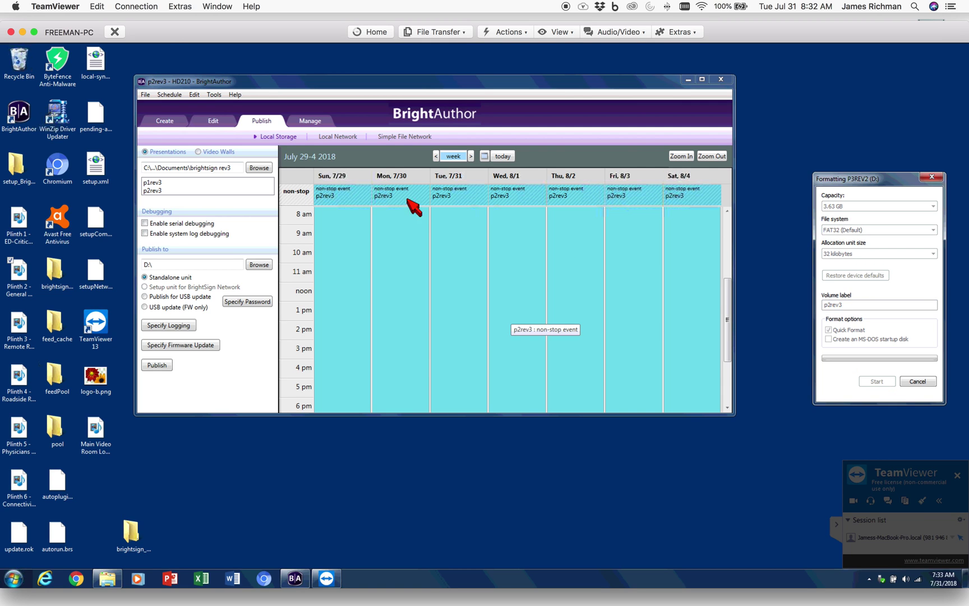
Check the p2rev3 playlist while the card is being formatted, and close the format dialog.
click(217, 128)
click(214, 120)
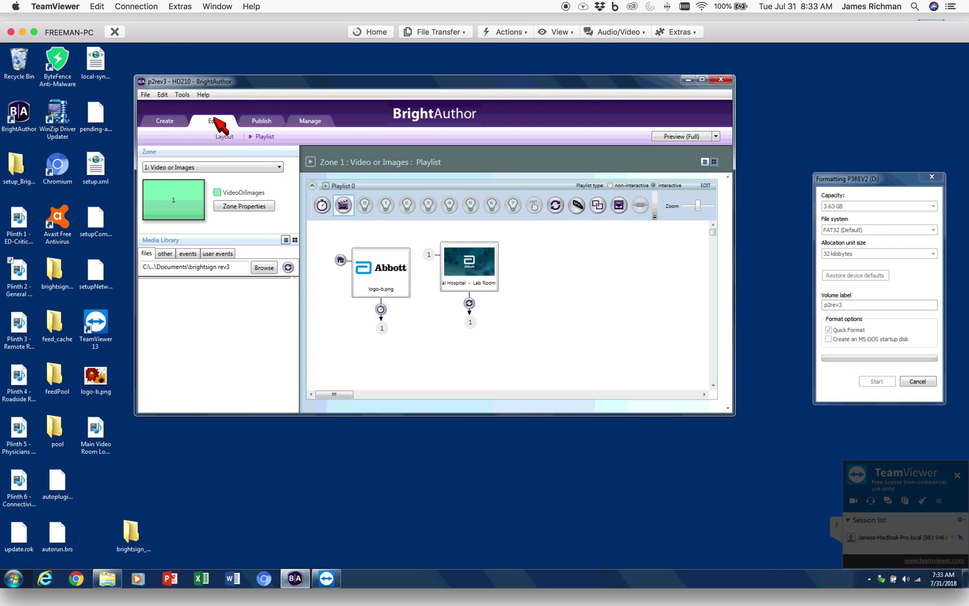
click(546, 312)
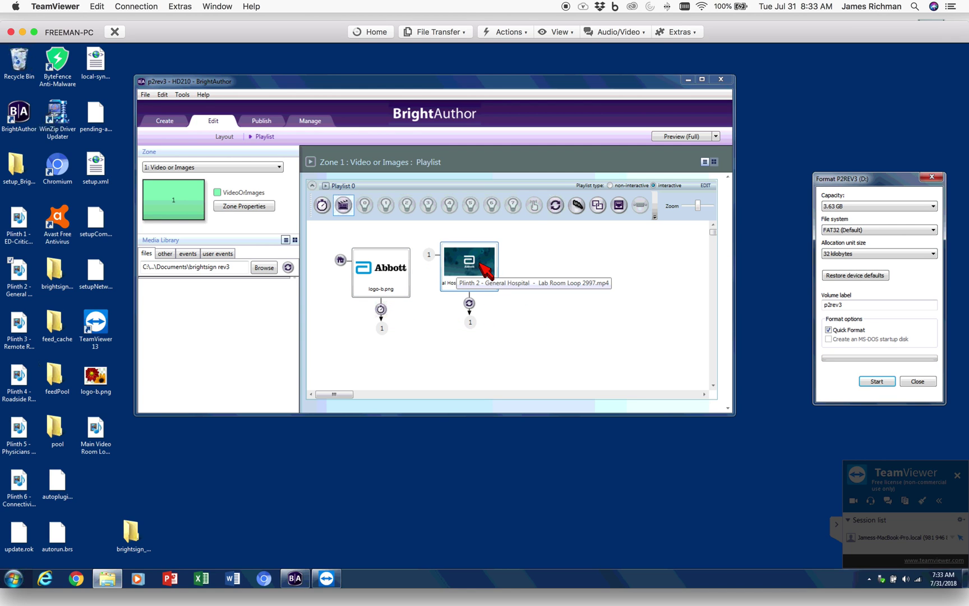
click(918, 382)
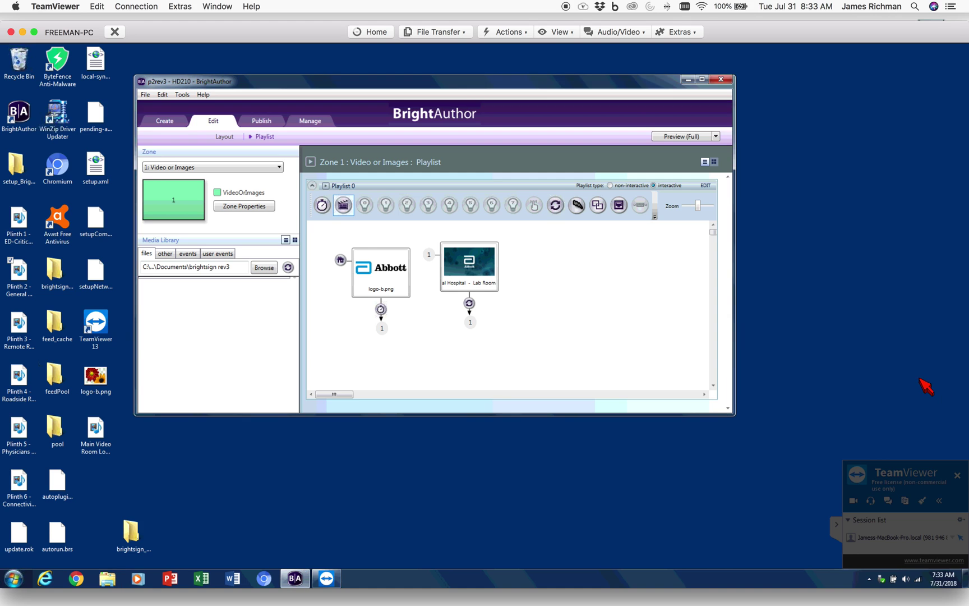
Publish the p2rev3 presentation to the D:\ SD card for a standalone unit.
click(267, 120)
click(156, 366)
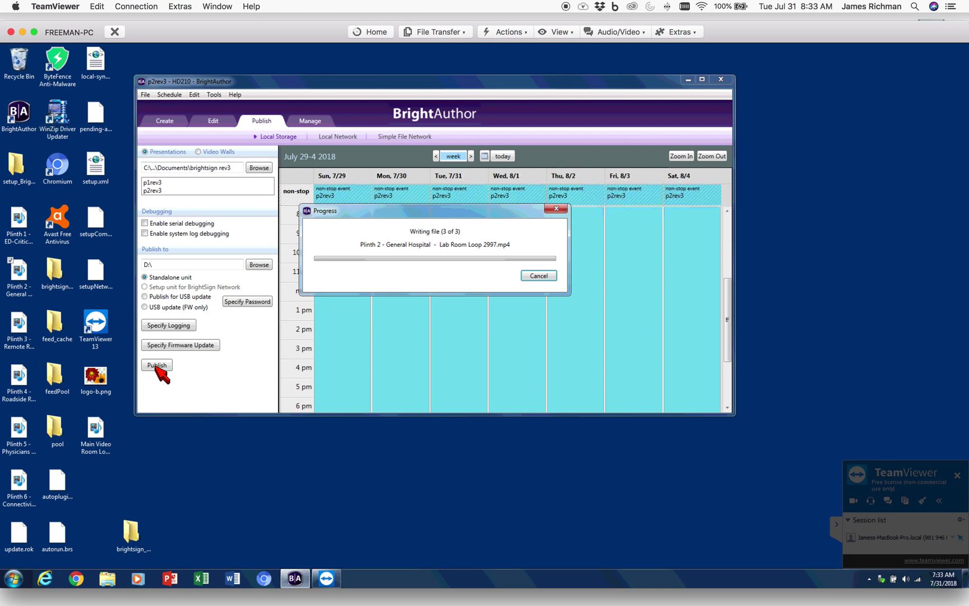
Open the brightsign_update_3.11.11 folder and move its desktop icon below the Main Video Room Loop file.
double_click(131, 531)
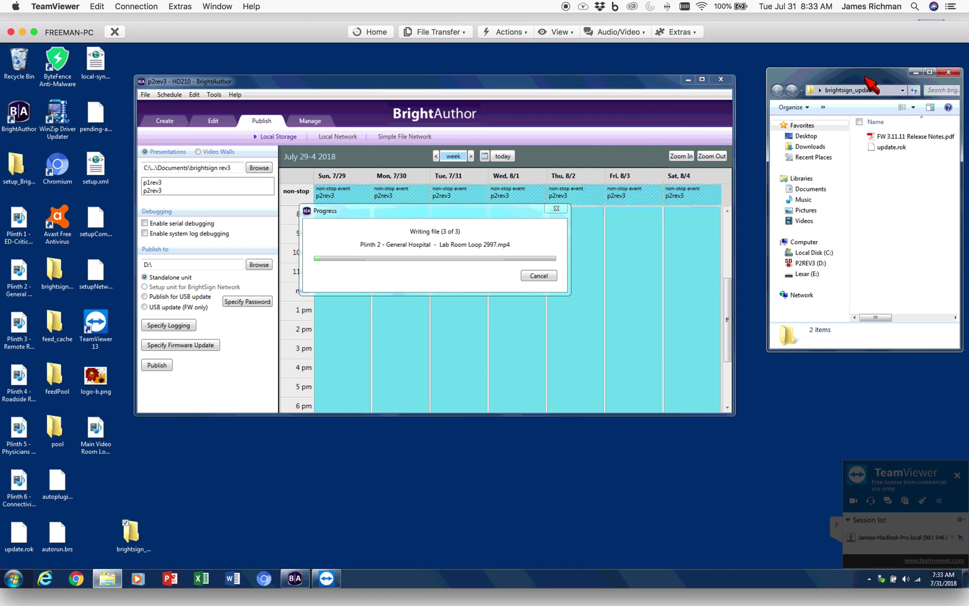
drag(866, 76, 856, 74)
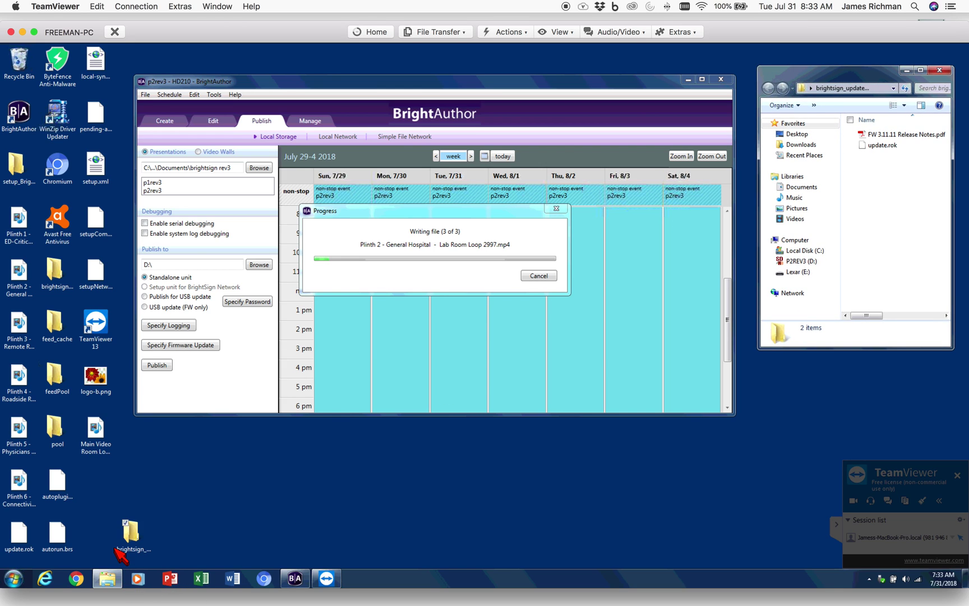
drag(131, 532, 96, 487)
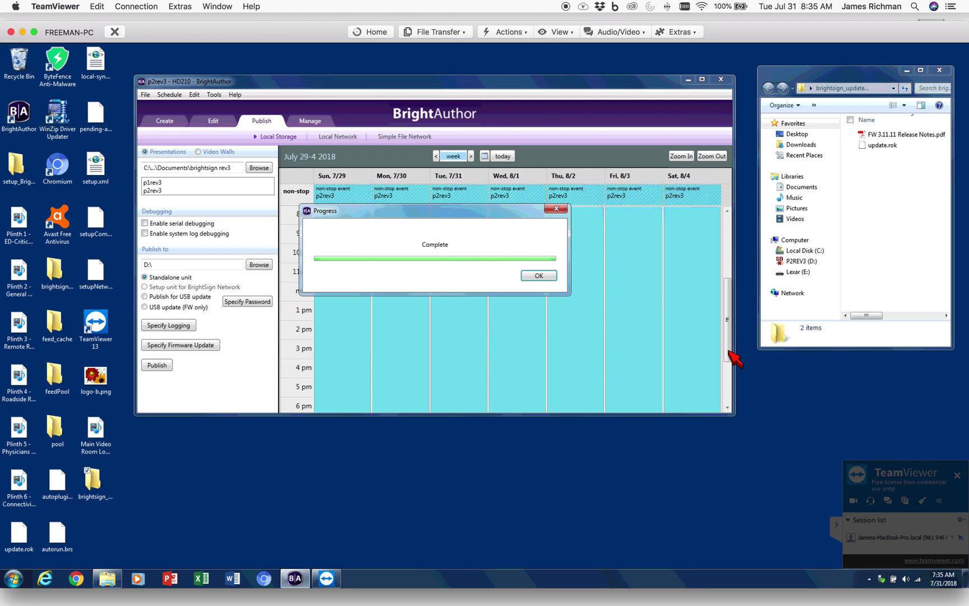
Dismiss the publishing progress dialog and open the P2REV2 (D:) SD card to view its files.
click(539, 276)
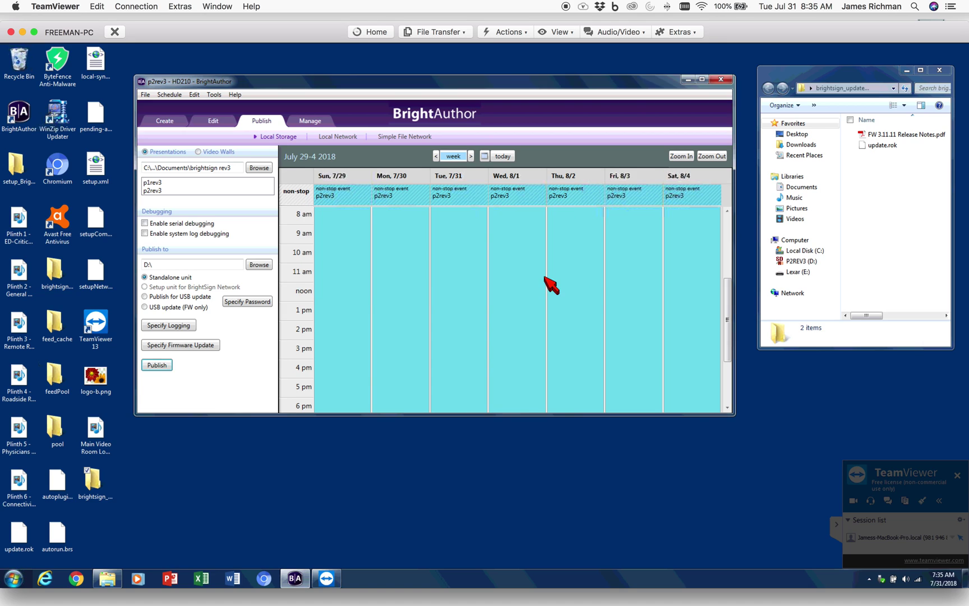
click(761, 389)
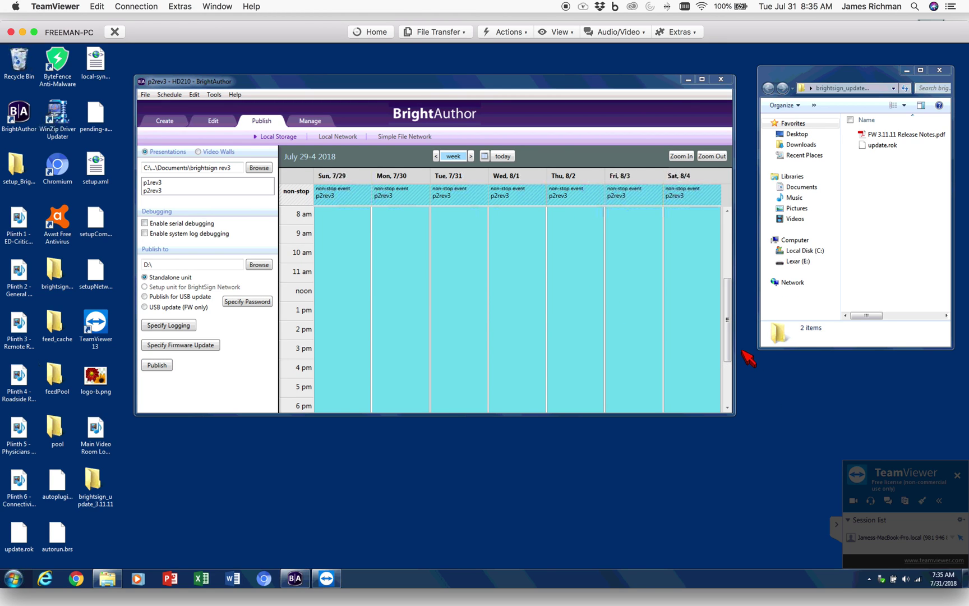
click(386, 474)
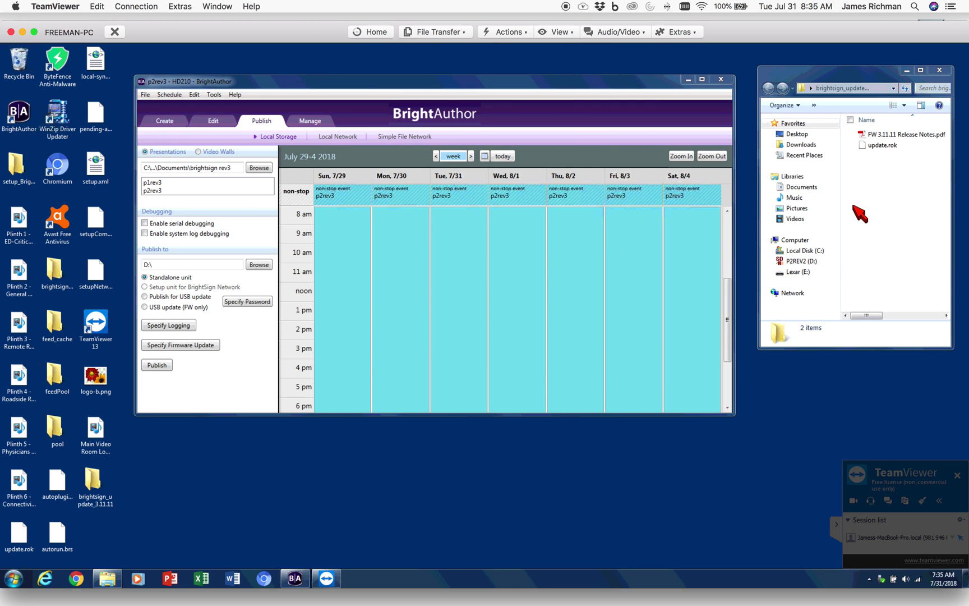
click(799, 261)
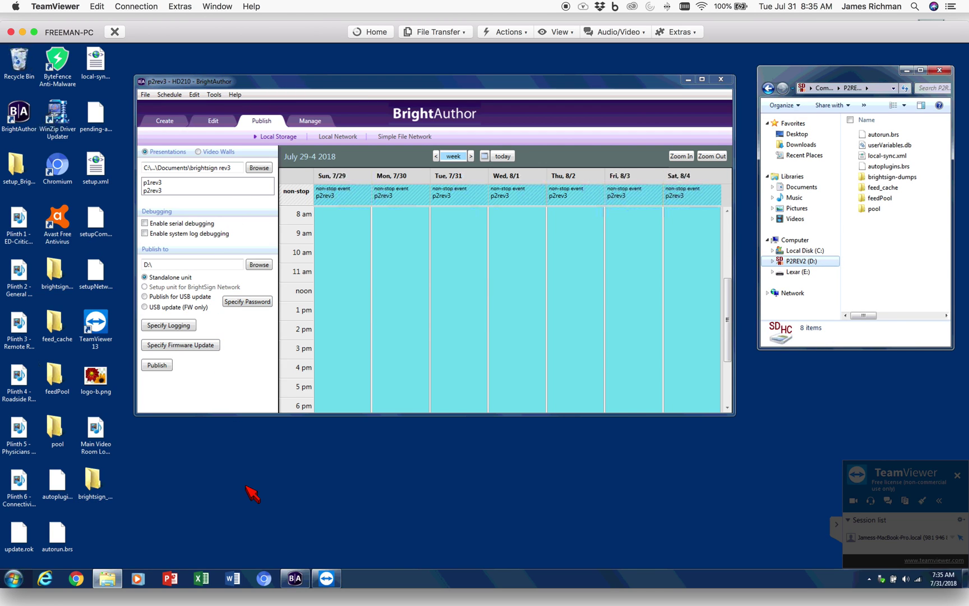
Create a new presentation named p3rev3 with the Full screen template and an interactive playlist.
click(147, 94)
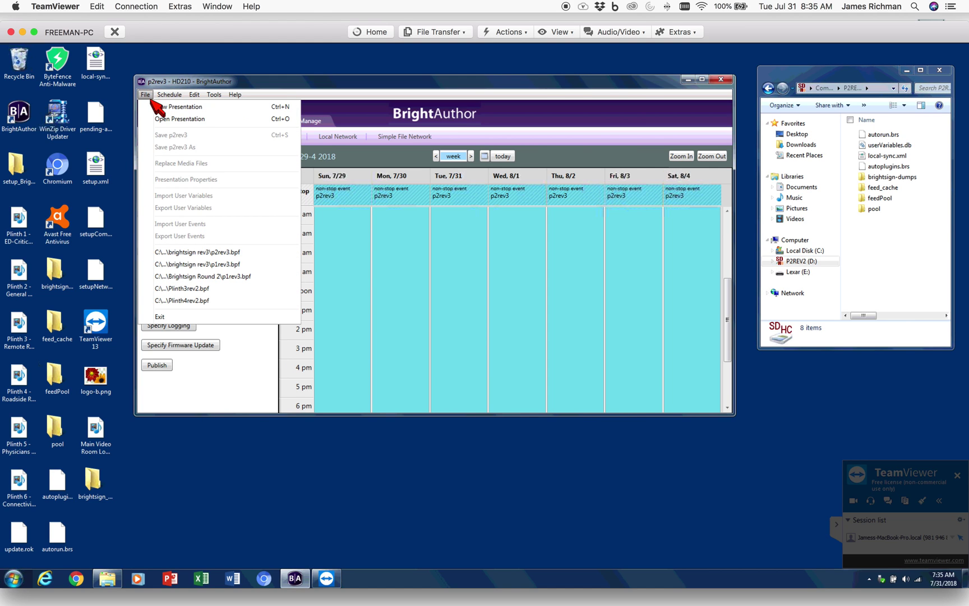
click(159, 107)
drag(426, 187, 302, 185)
text(p3rev3)
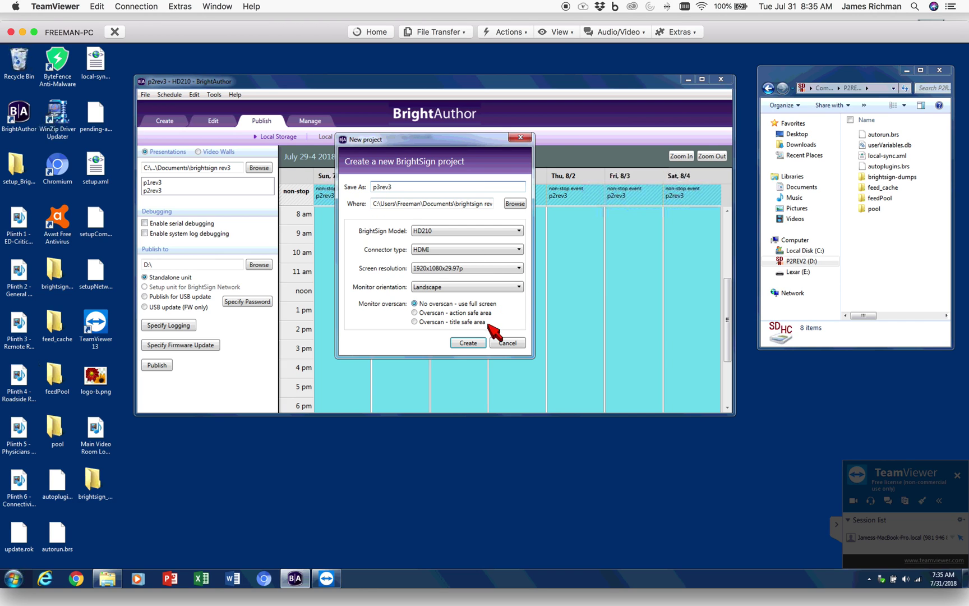
click(465, 343)
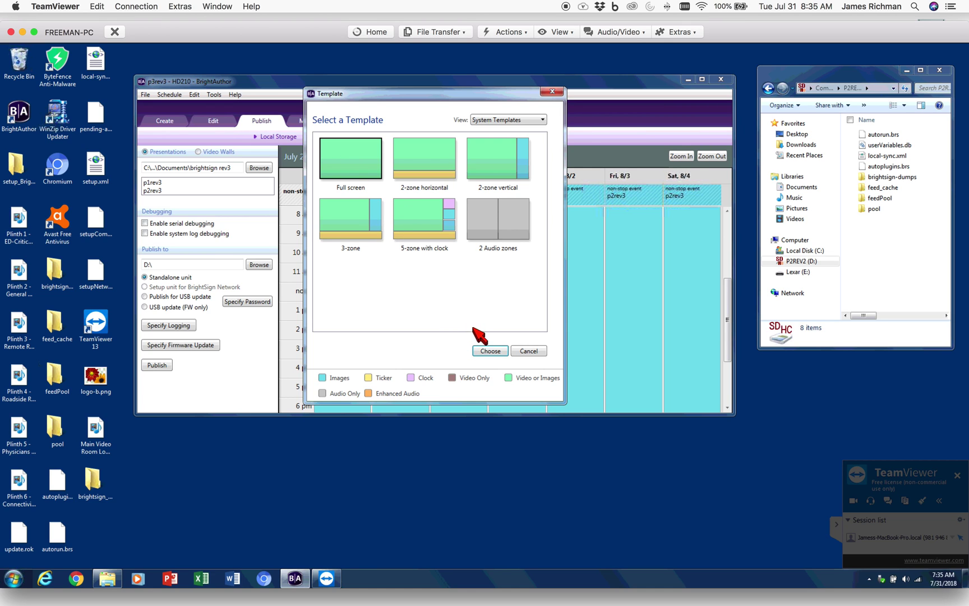
click(484, 352)
click(654, 185)
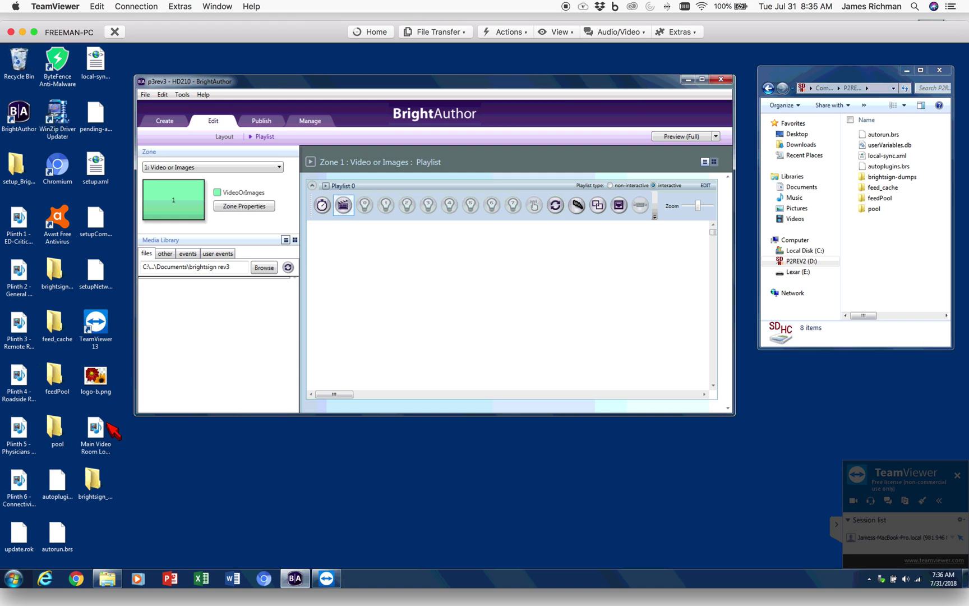
Add logo-b.png as the playlist's home state and place Plinth 3 - Remote Room Loop 2997.mp4 beside it.
click(344, 250)
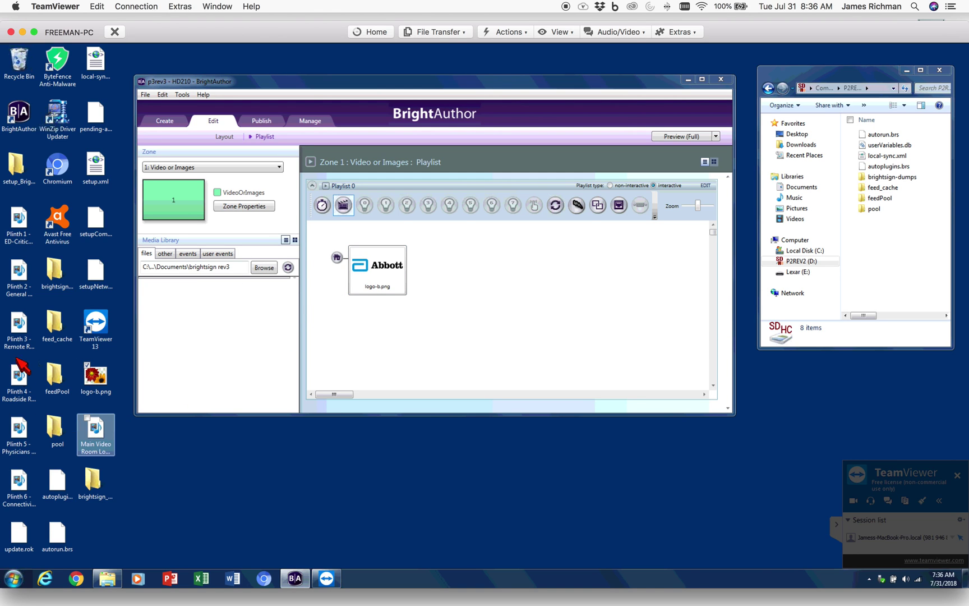
click(18, 325)
drag(19, 325, 482, 263)
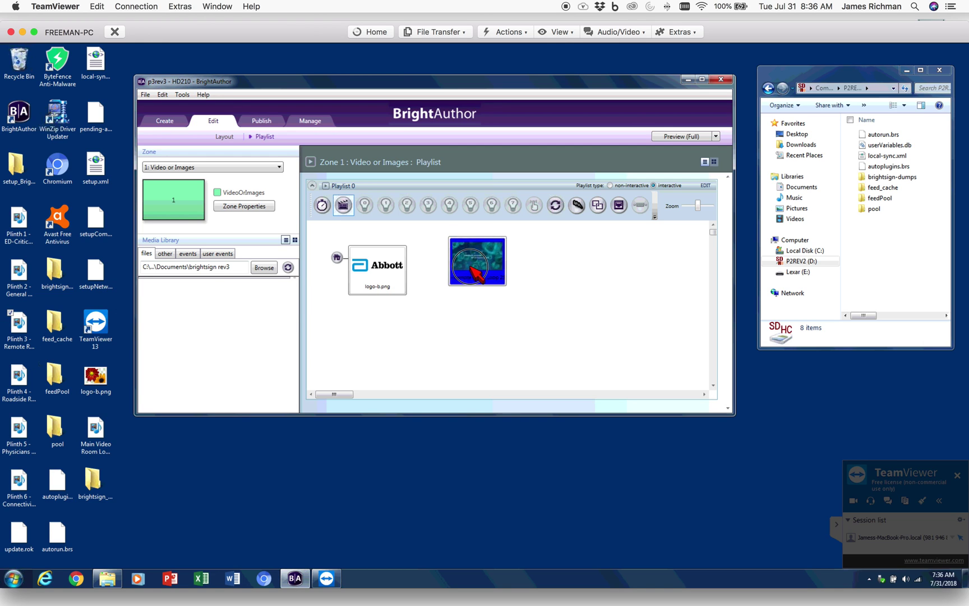
Add a timeout event from the logo to the Plinth 3 video with a timeout of 30 seconds.
drag(383, 296, 474, 274)
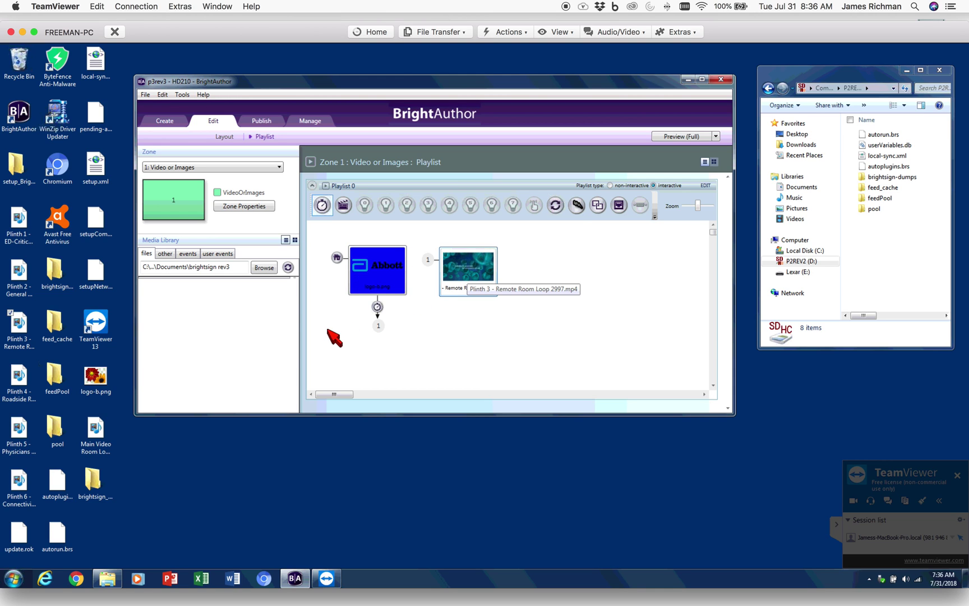
double_click(377, 306)
double_click(197, 152)
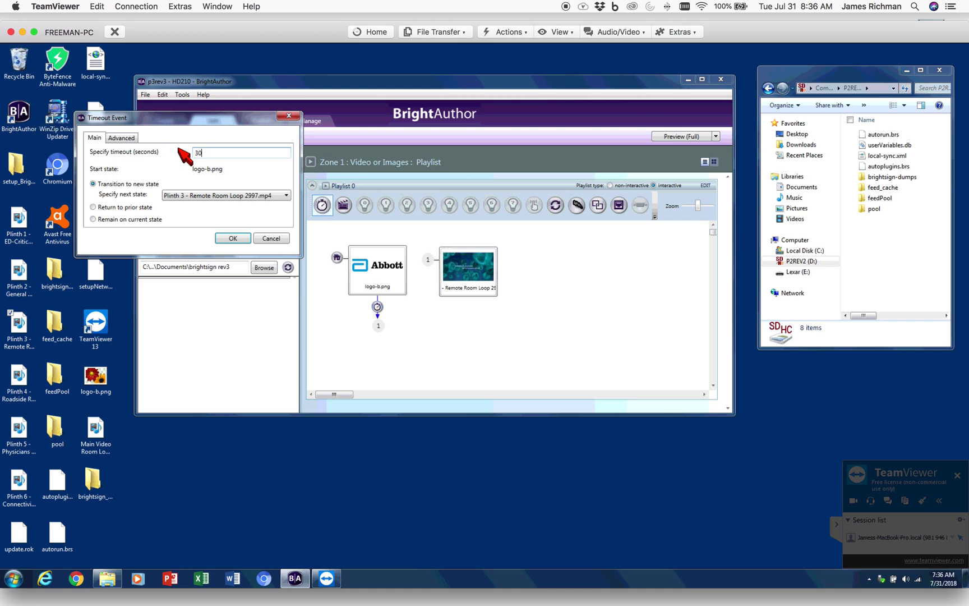
text(30)
click(231, 238)
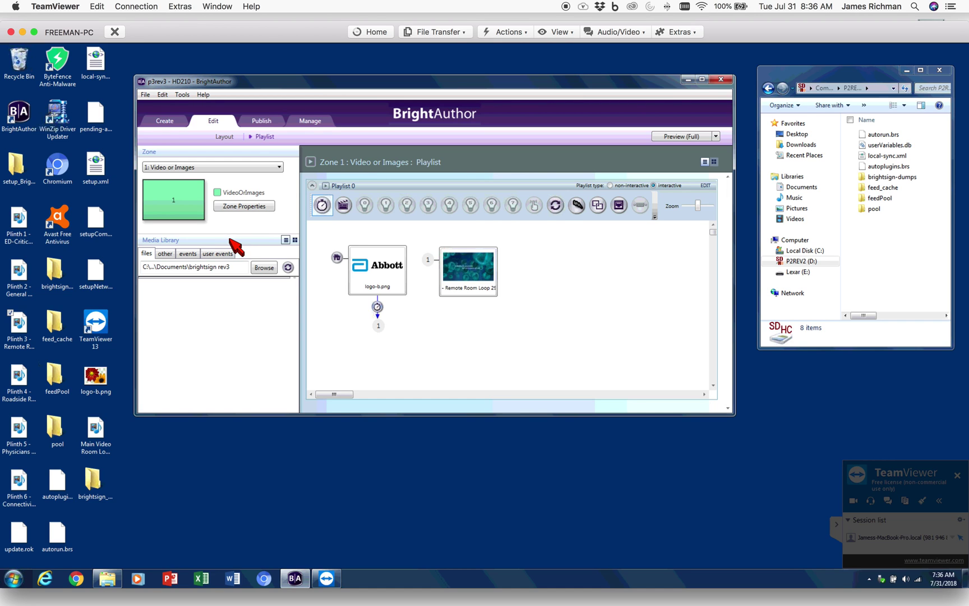
Add a synchronize event with keyword go to the Plinth 3 video, transitioning to Plinth 3 - Remote Room Loop 2997.mp4 as the new state.
click(553, 205)
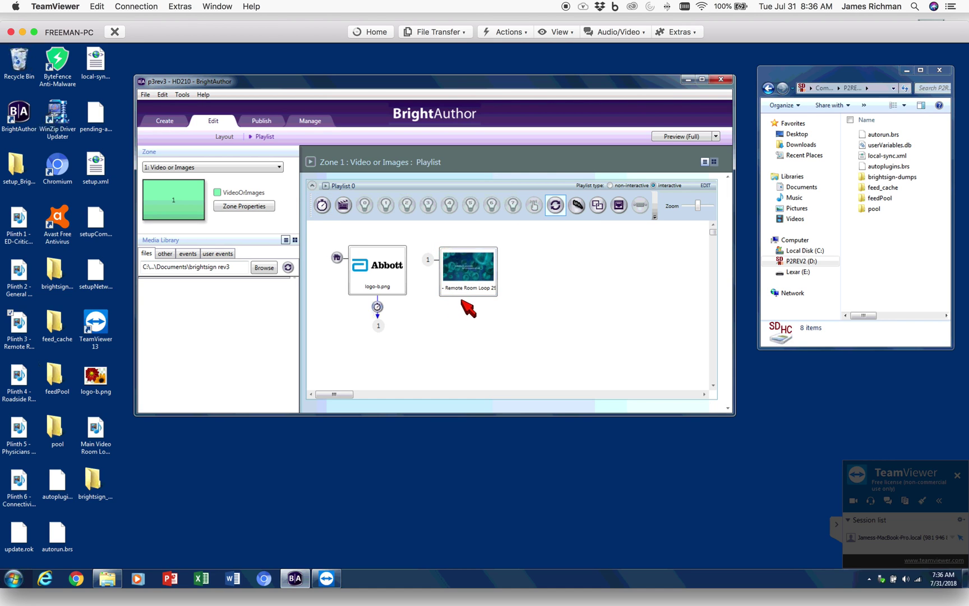
drag(468, 293, 528, 348)
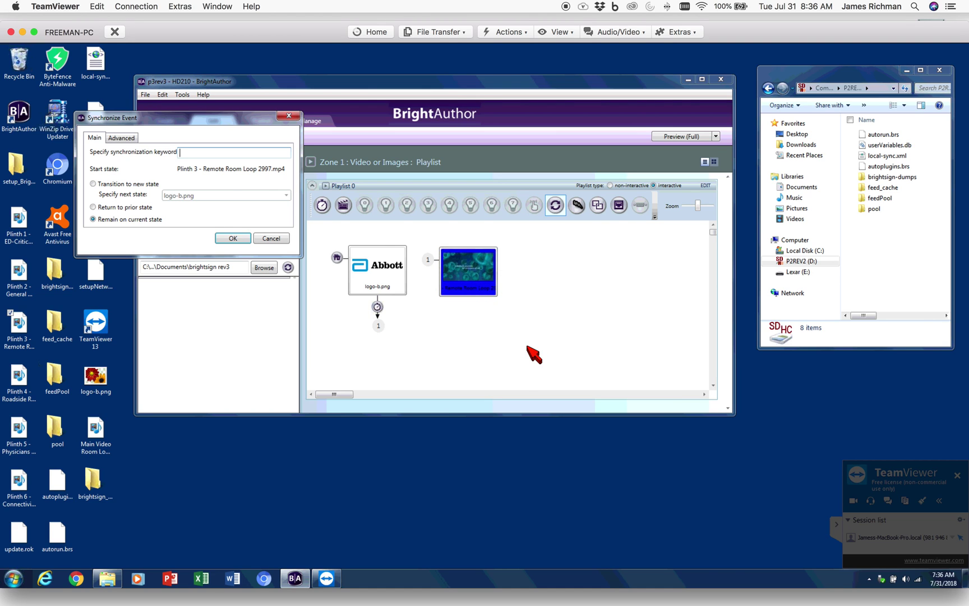
click(225, 153)
text(g)
click(137, 184)
click(217, 194)
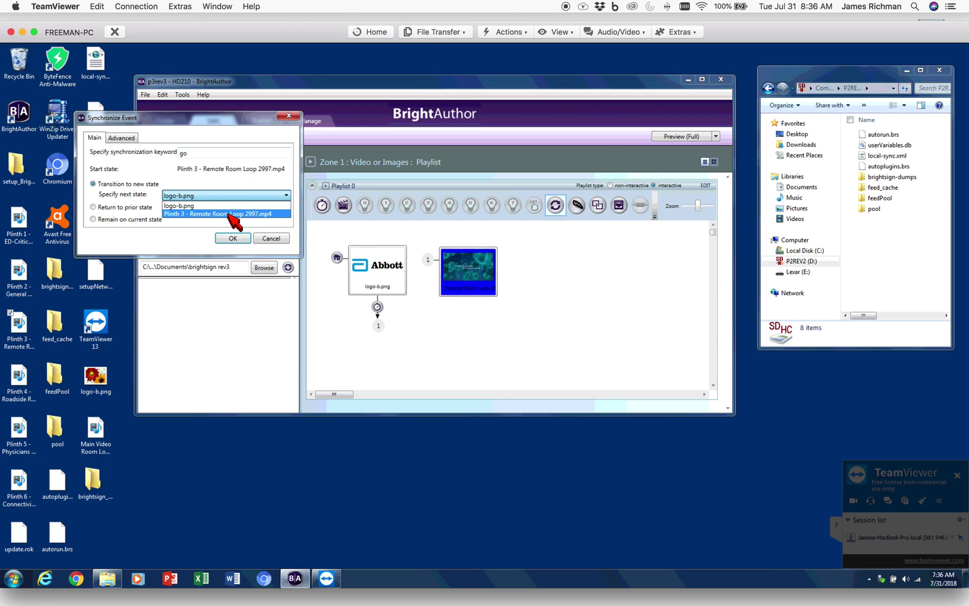
click(229, 213)
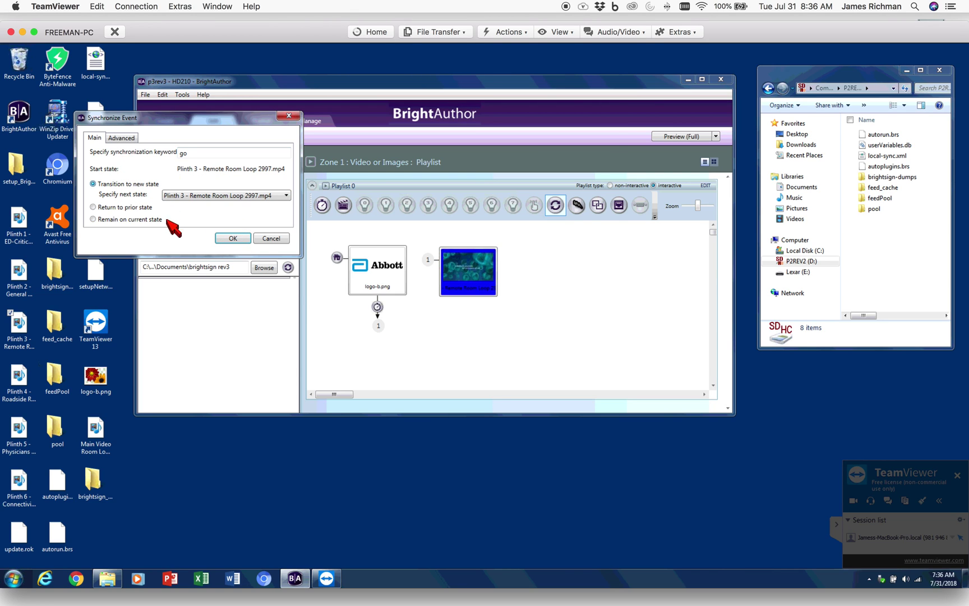
click(243, 238)
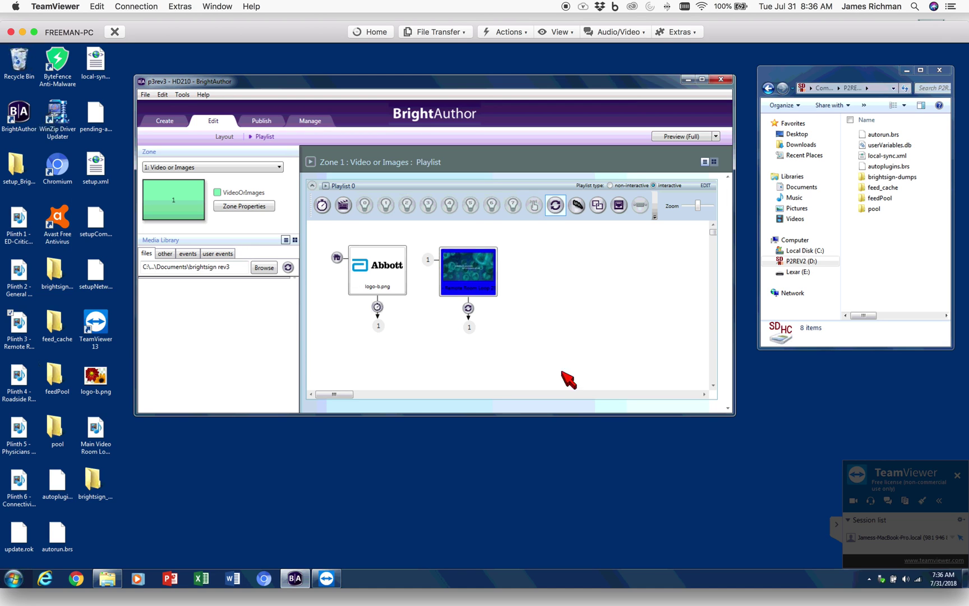
click(555, 345)
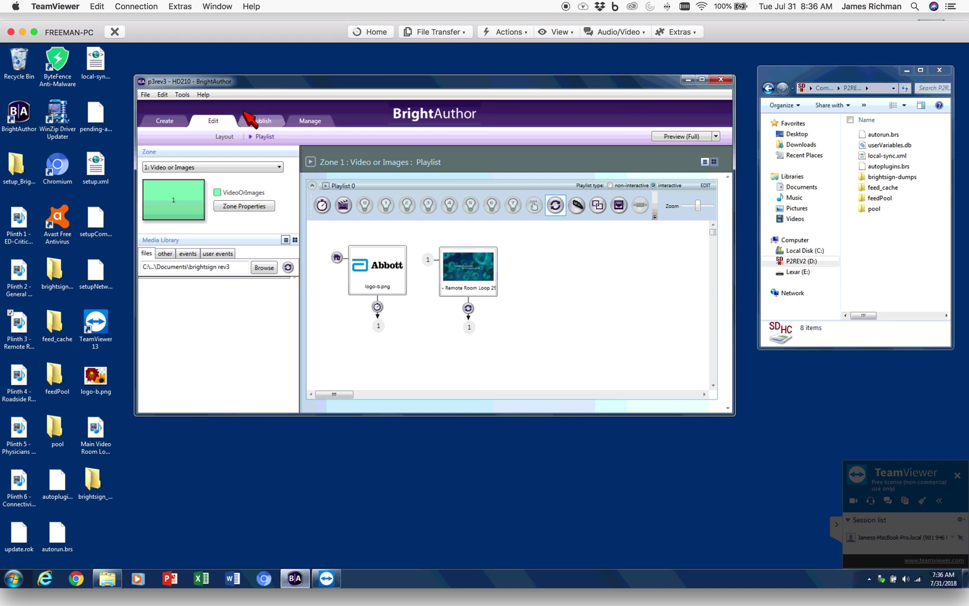
Go to publishing and save p3rev3 so that it is included in the local storage schedule.
click(264, 121)
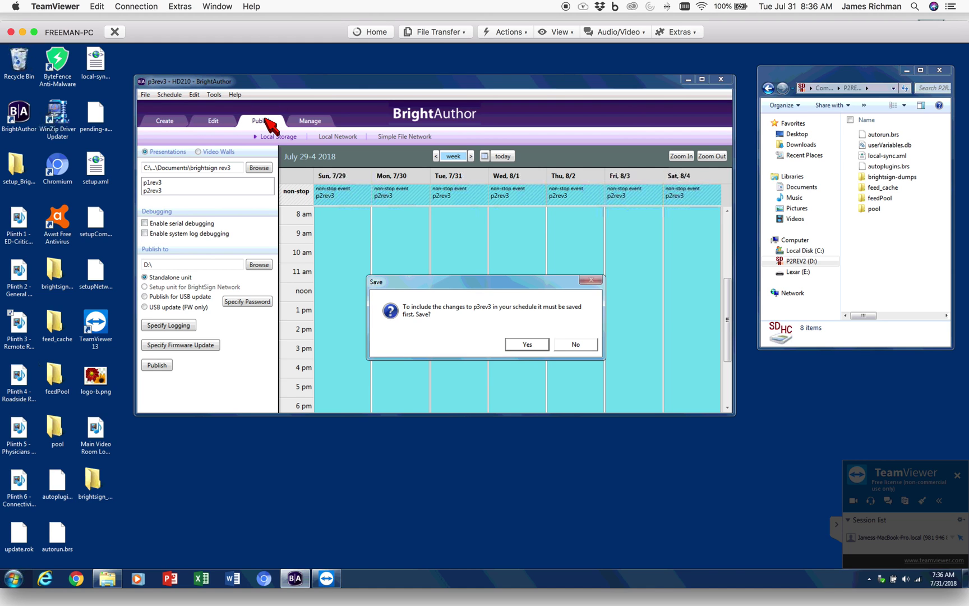
click(527, 344)
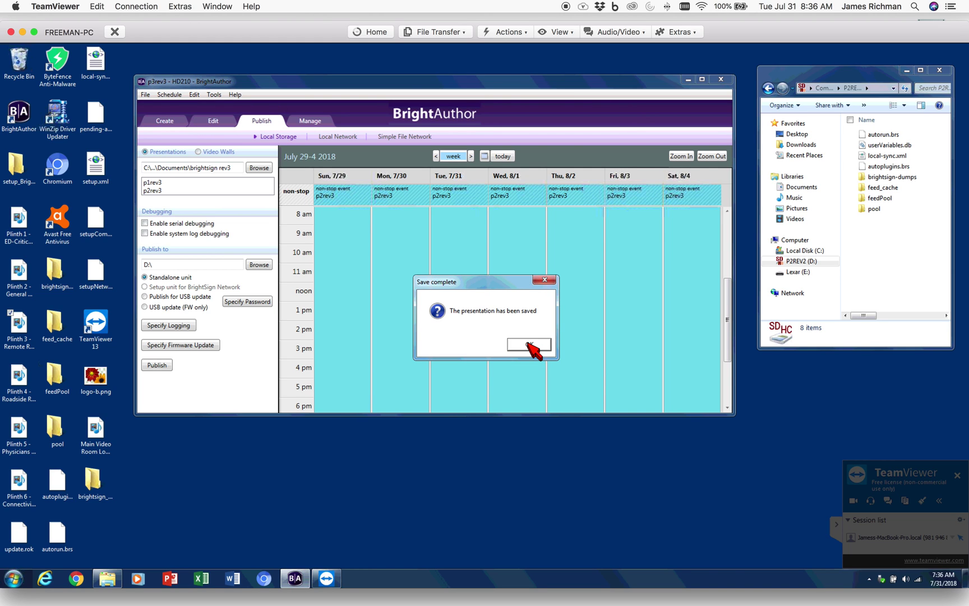
click(528, 343)
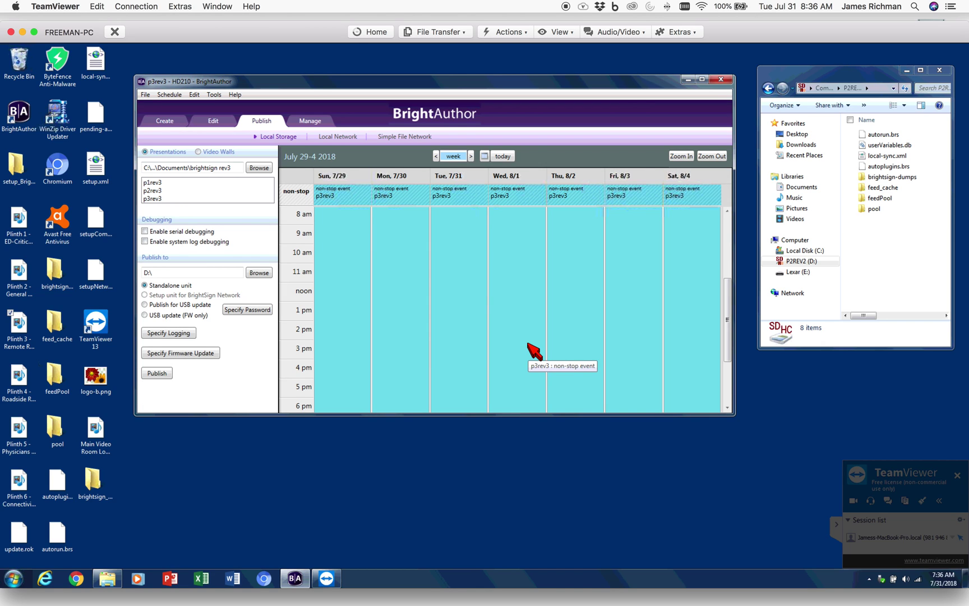
click(93, 480)
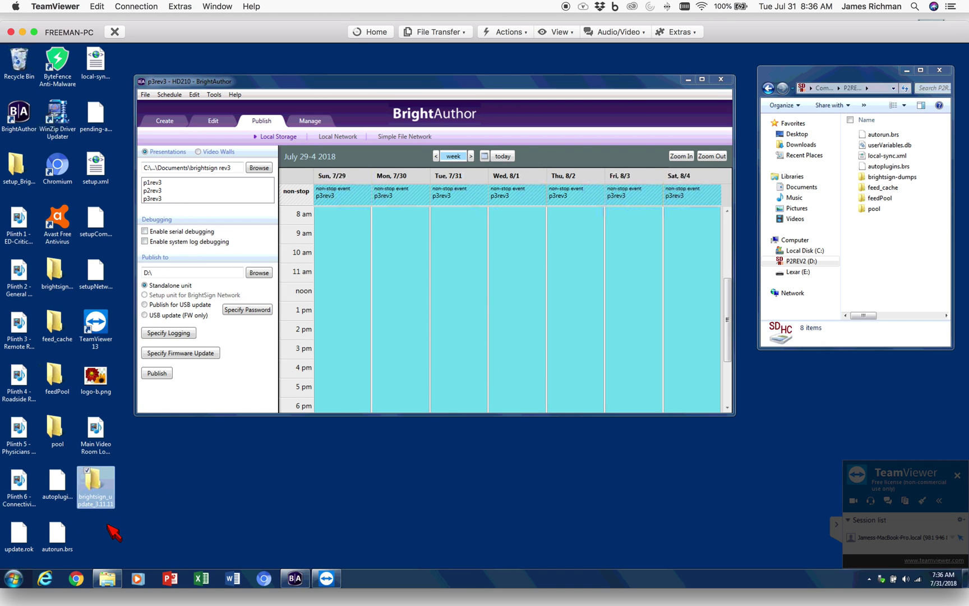
drag(136, 532, 102, 487)
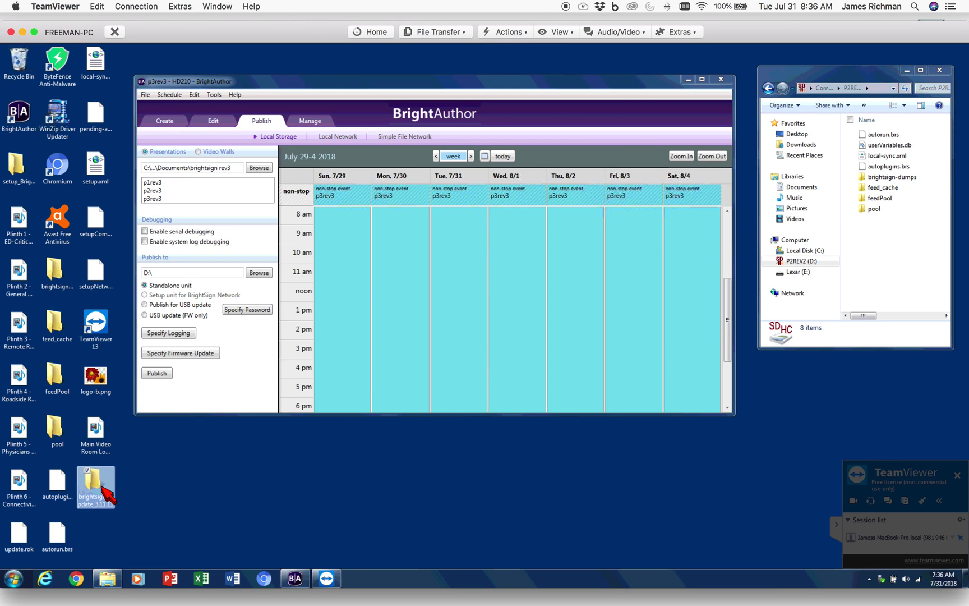
click(230, 387)
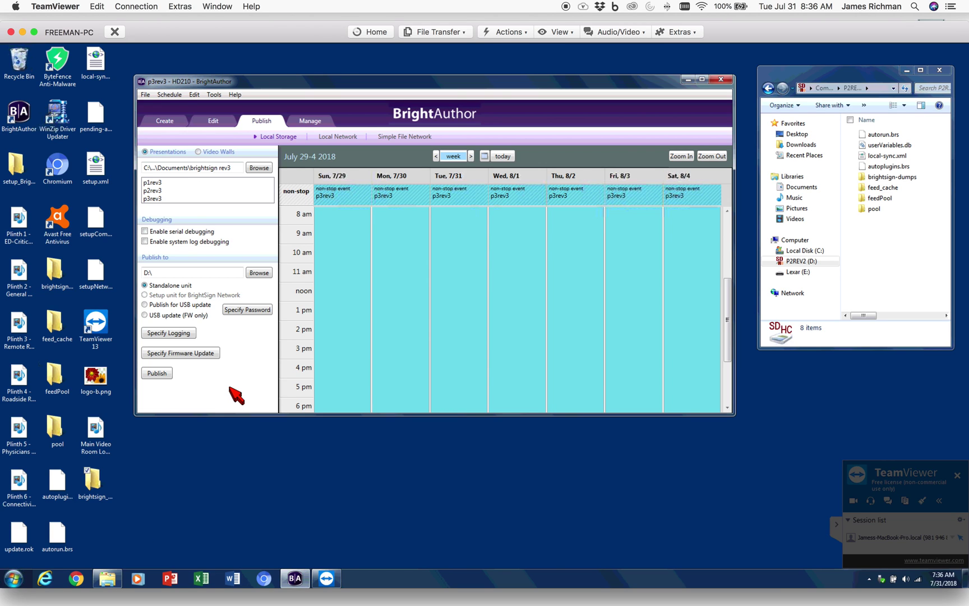
Browse brightsign_update_3.11.11 for a specific firmware file for the HD210 group and cancel the firmware update.
click(191, 353)
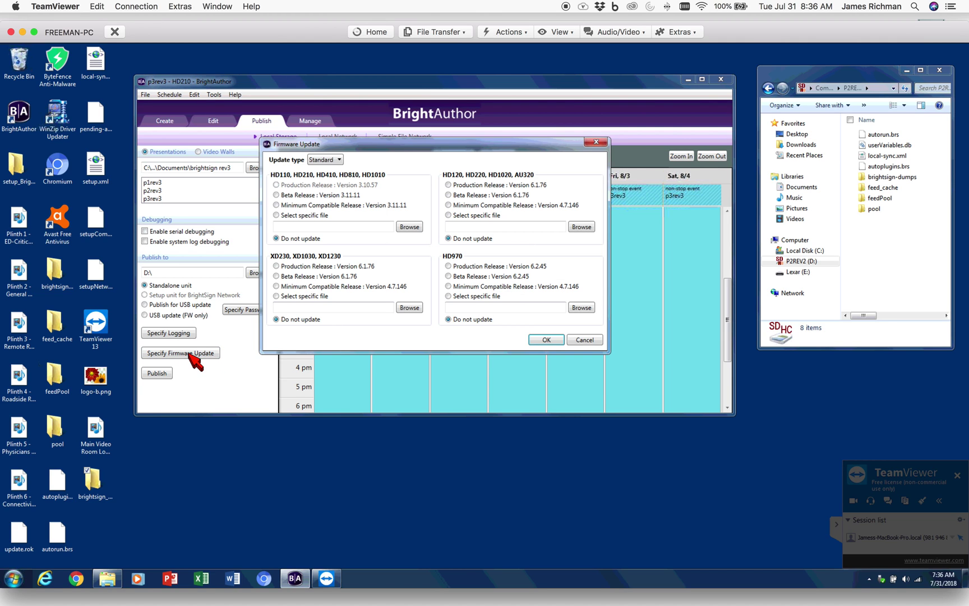
click(328, 206)
click(303, 215)
click(410, 227)
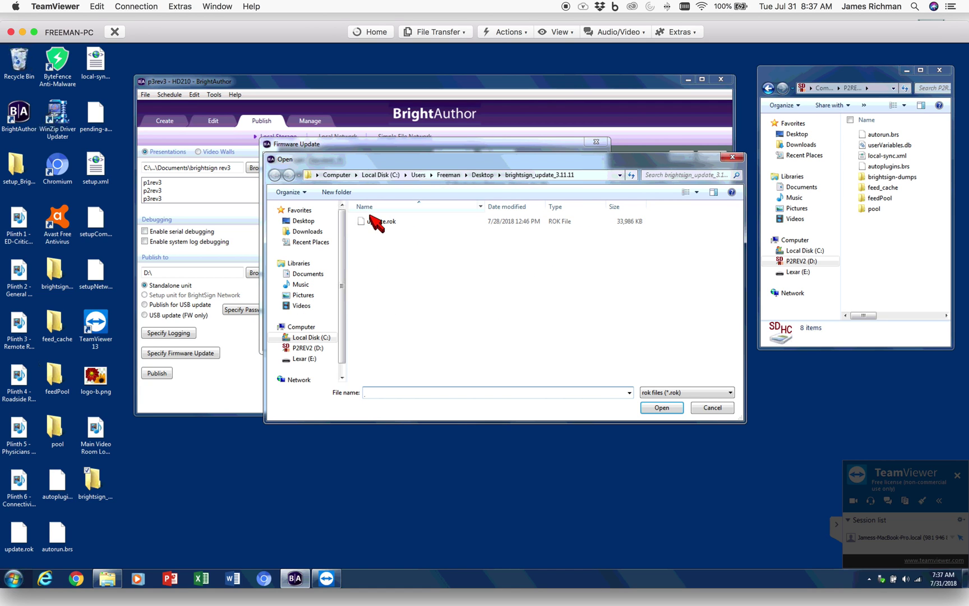
click(721, 407)
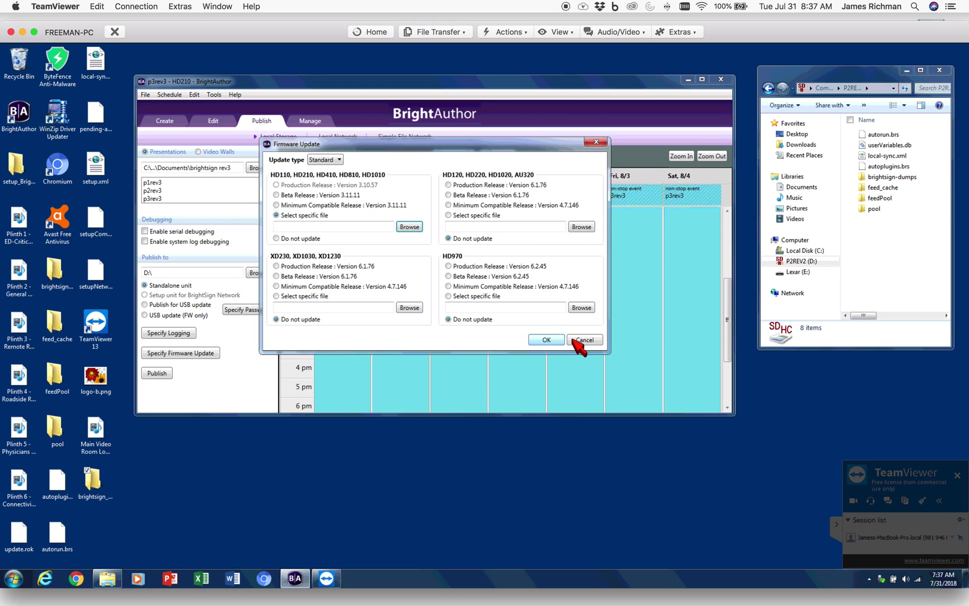
click(586, 340)
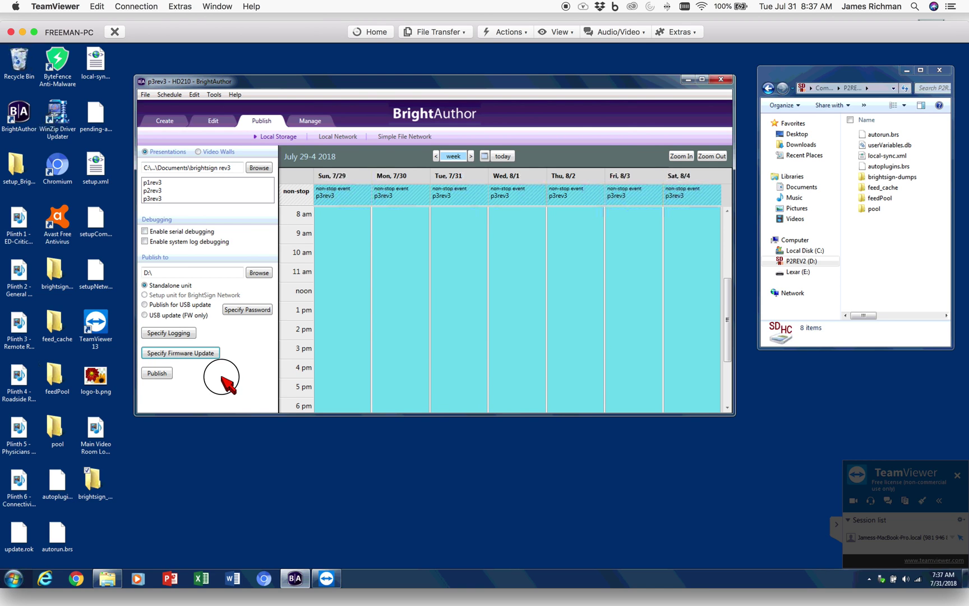
Cancel publishing over the card's existing files and quick-format the P2REV2 (D:) card as FAT32 with the volume label p3rev3.
click(156, 372)
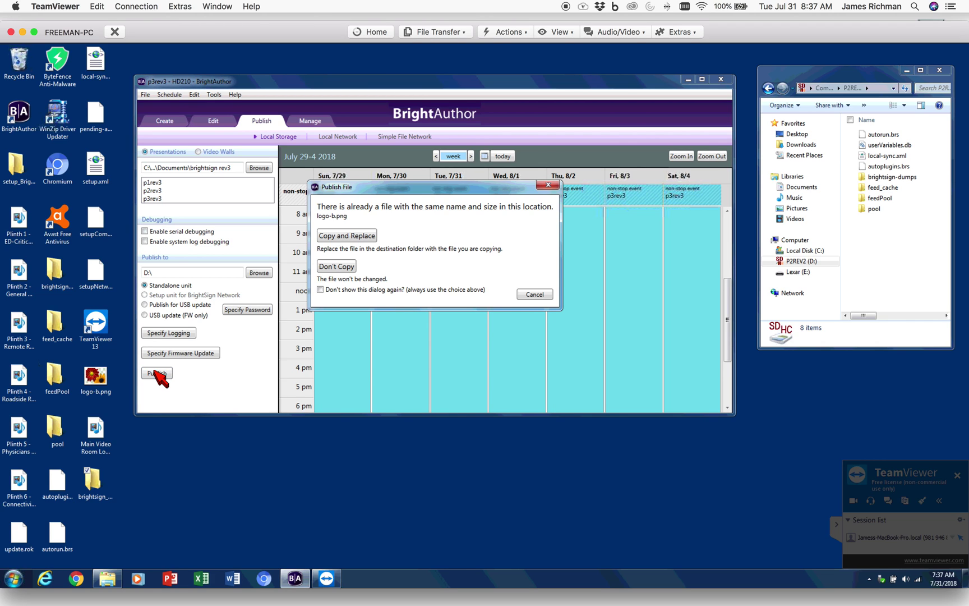
click(539, 295)
right_click(798, 261)
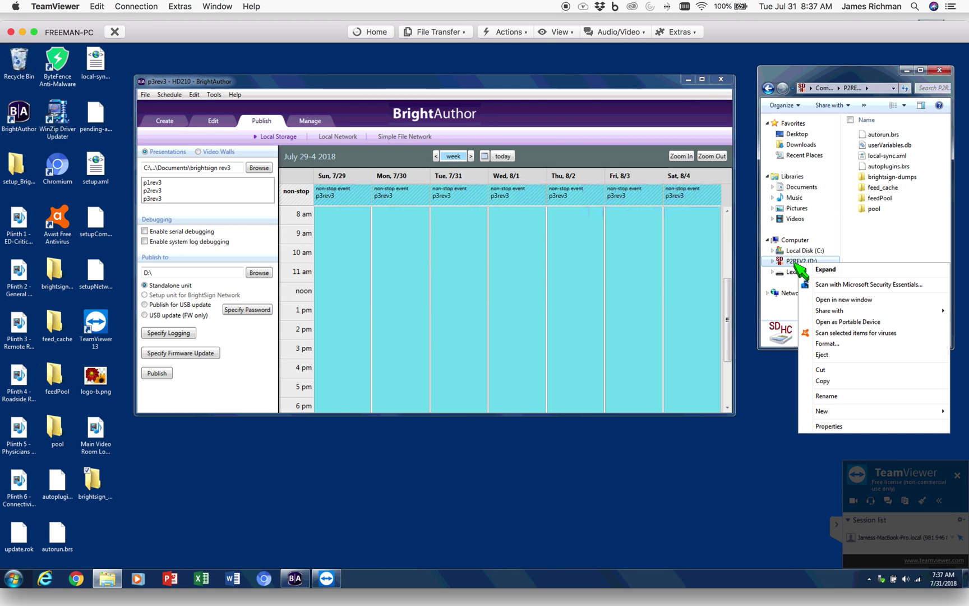
click(848, 344)
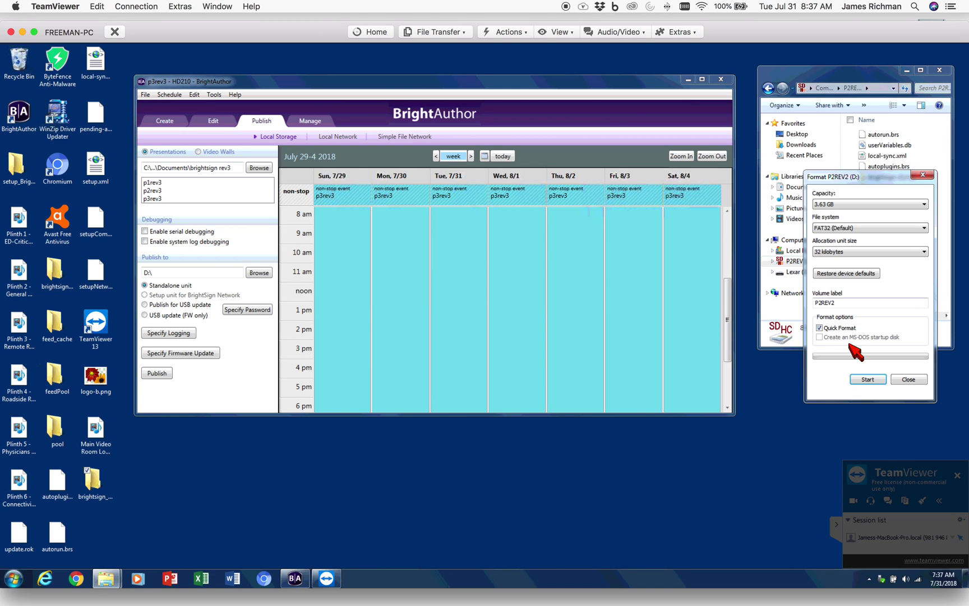
double_click(847, 303)
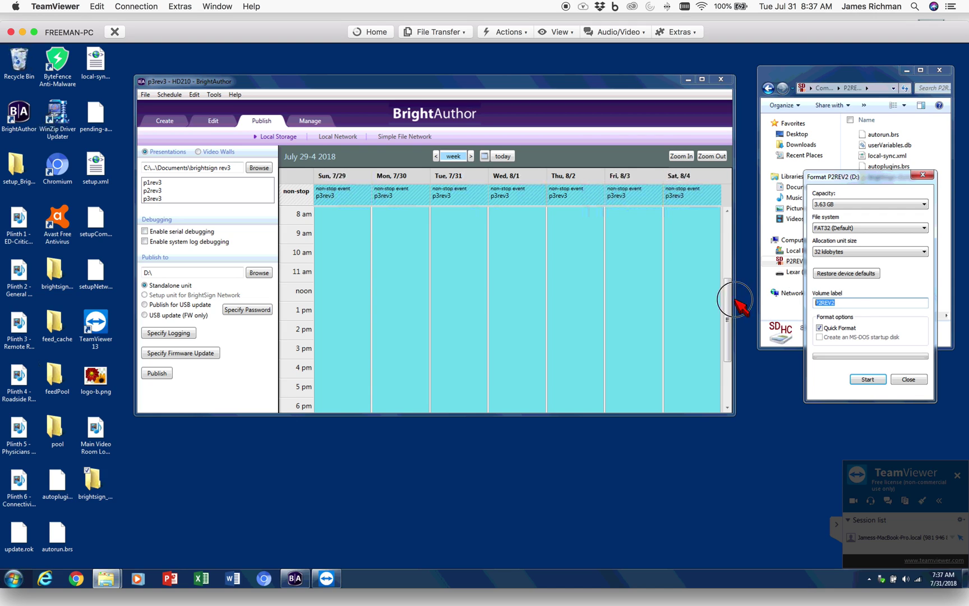
text(p3rev3)
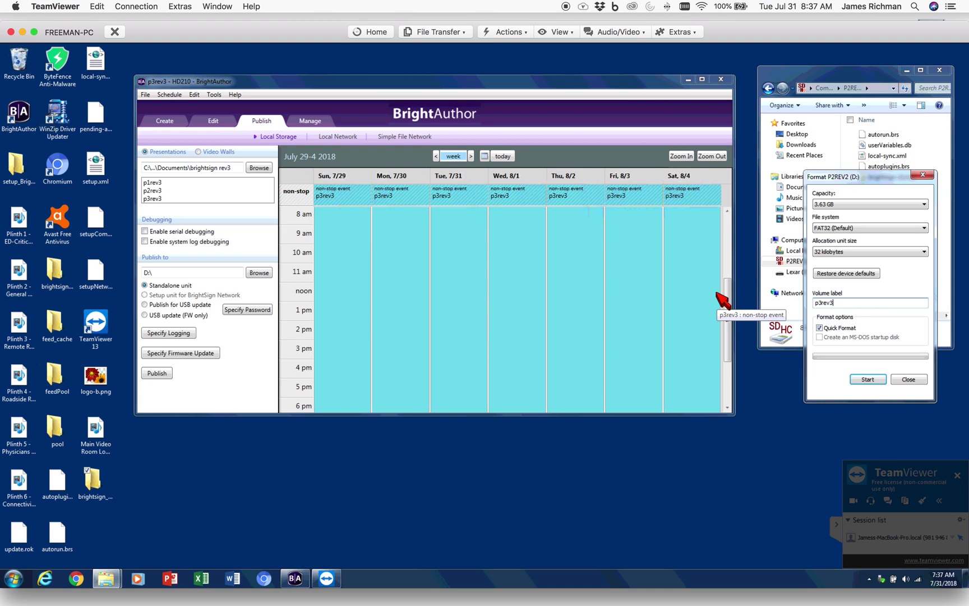
click(867, 379)
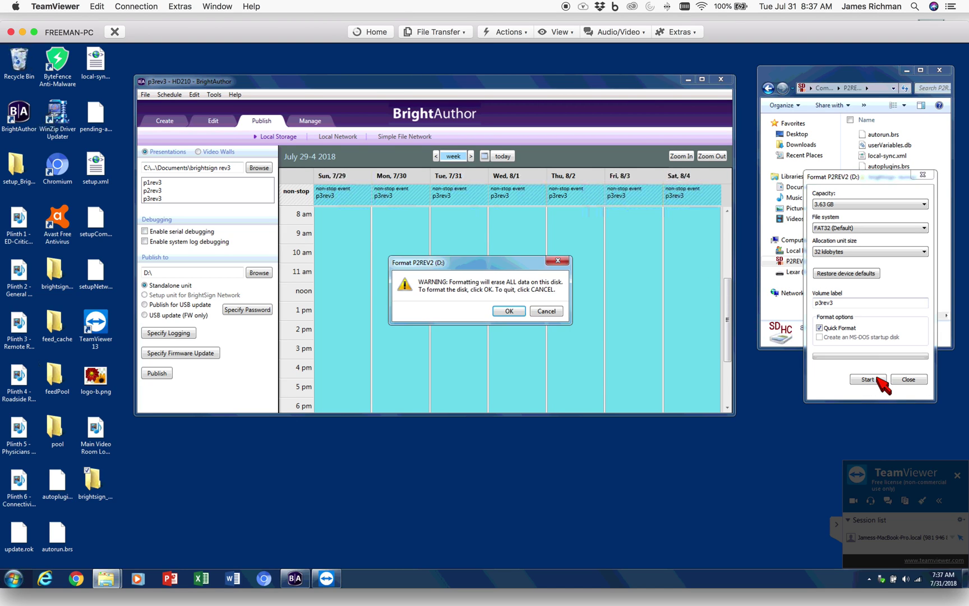
click(507, 311)
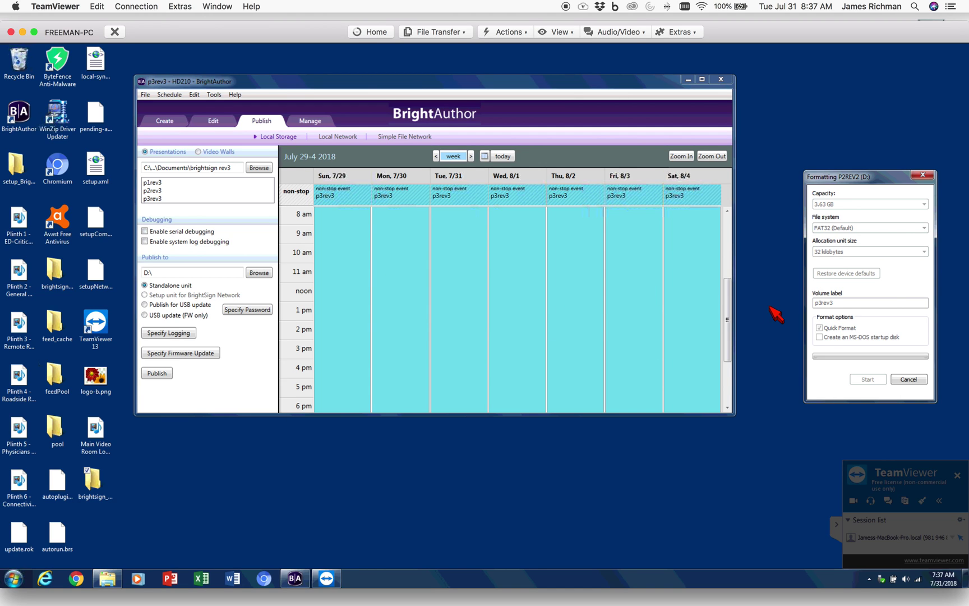
click(545, 306)
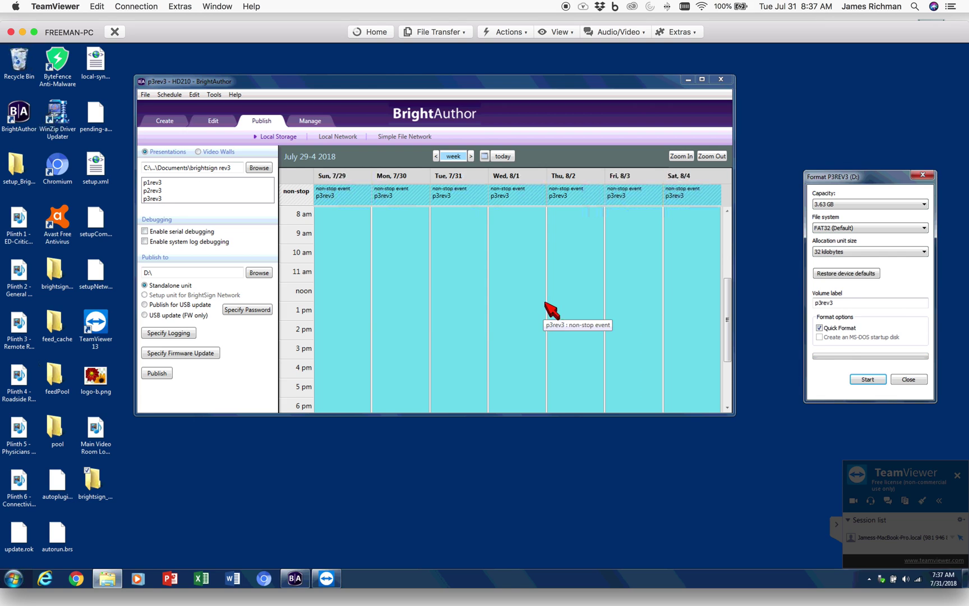
click(908, 379)
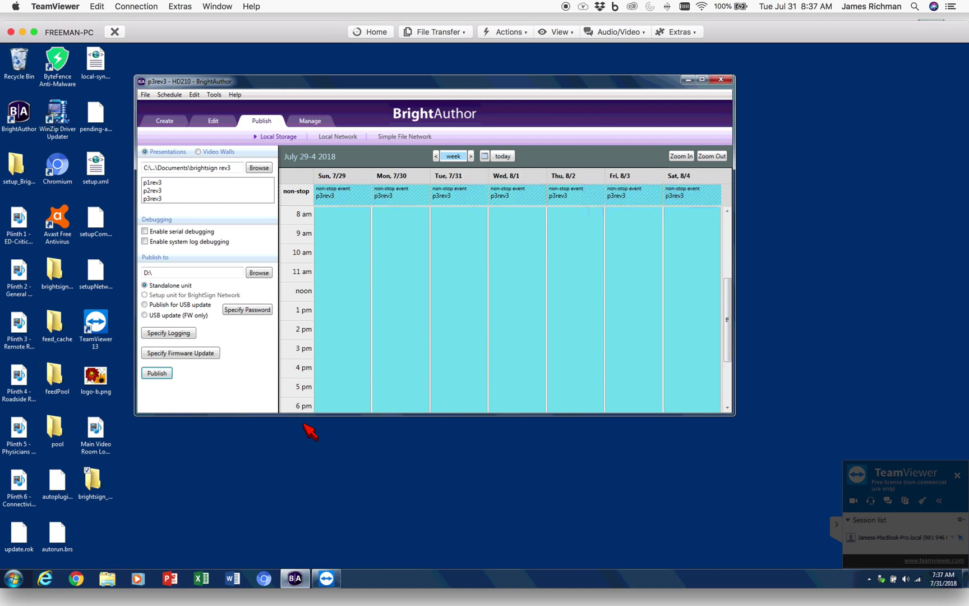
Publish p3rev3 to the formatted card at D:\ and open a file window showing the computer's drives.
click(157, 374)
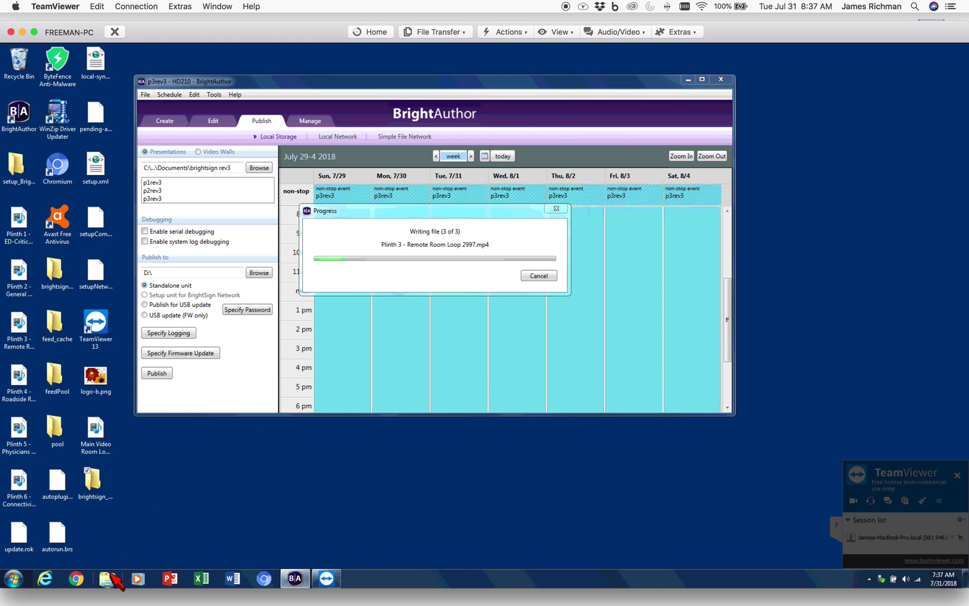
click(107, 579)
click(791, 239)
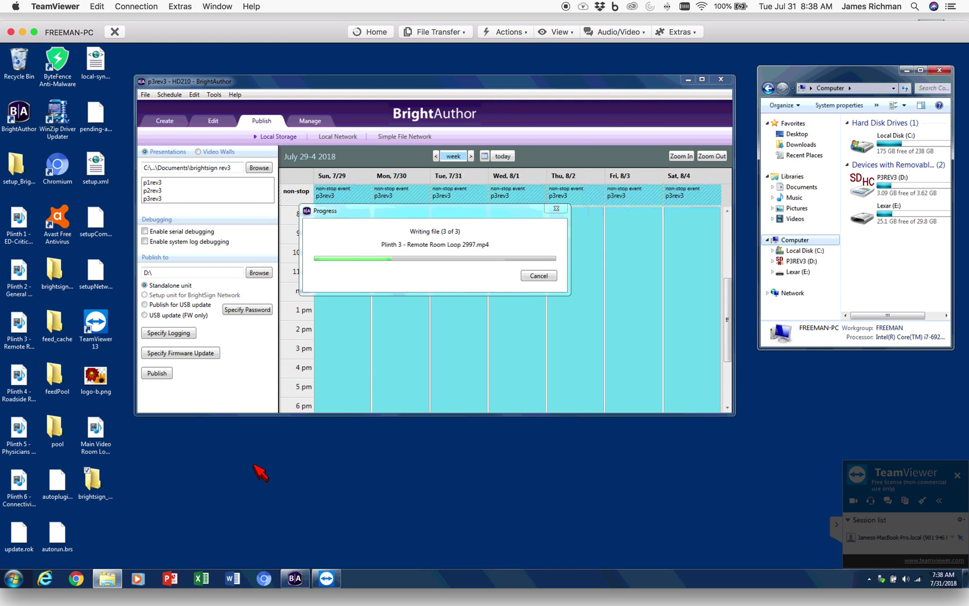
Open Chrome and shrink its window from full screen, placing it beside the BrightAuthor publishing progress.
click(77, 578)
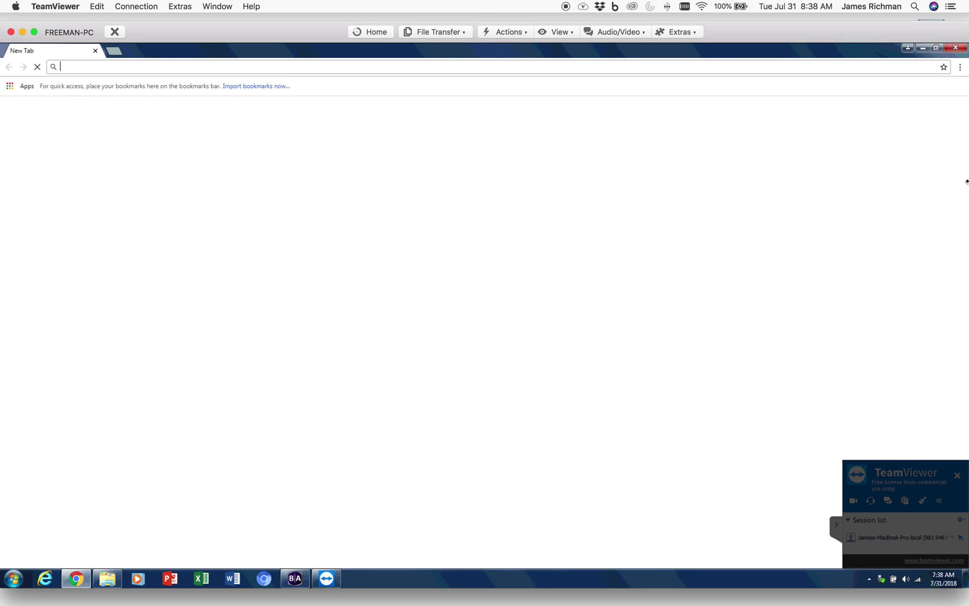
drag(966, 181, 918, 195)
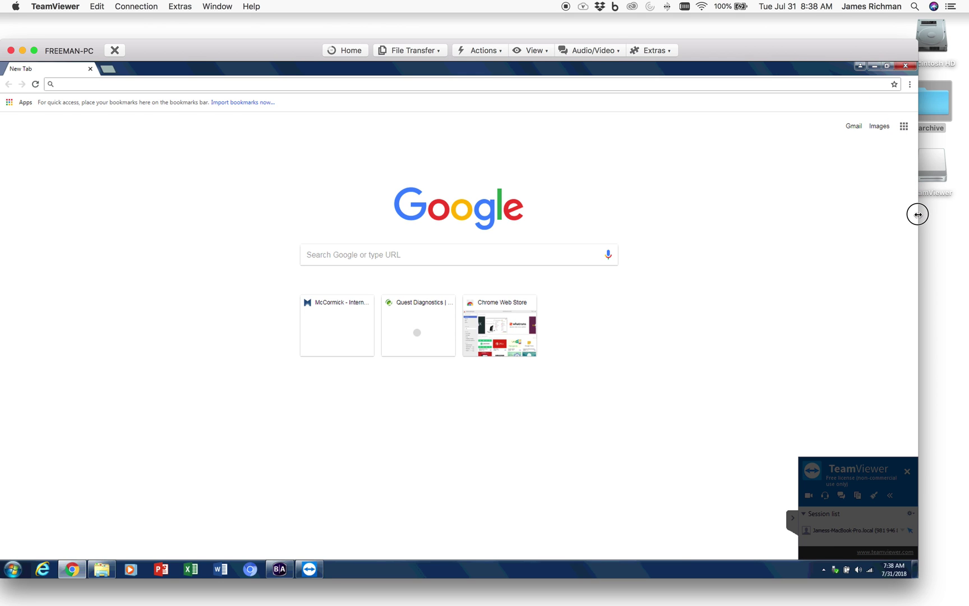
drag(918, 214, 966, 217)
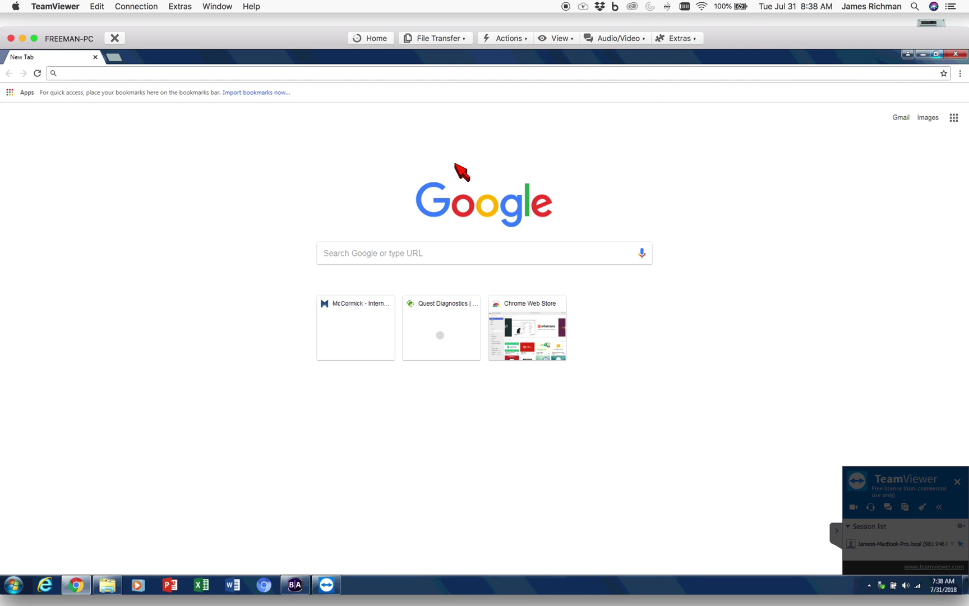
drag(293, 66, 160, 131)
drag(628, 91, 497, 116)
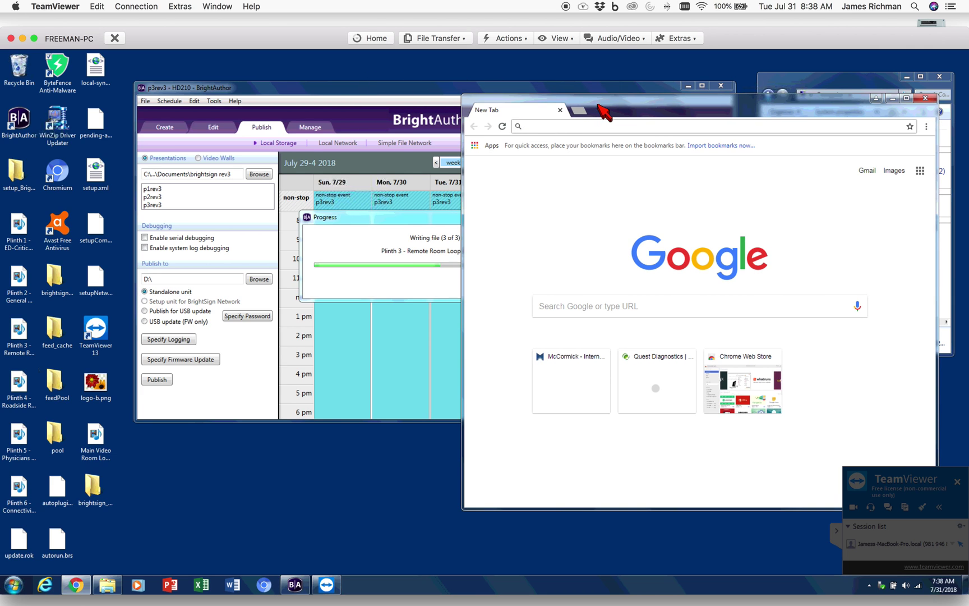
drag(620, 92, 627, 87)
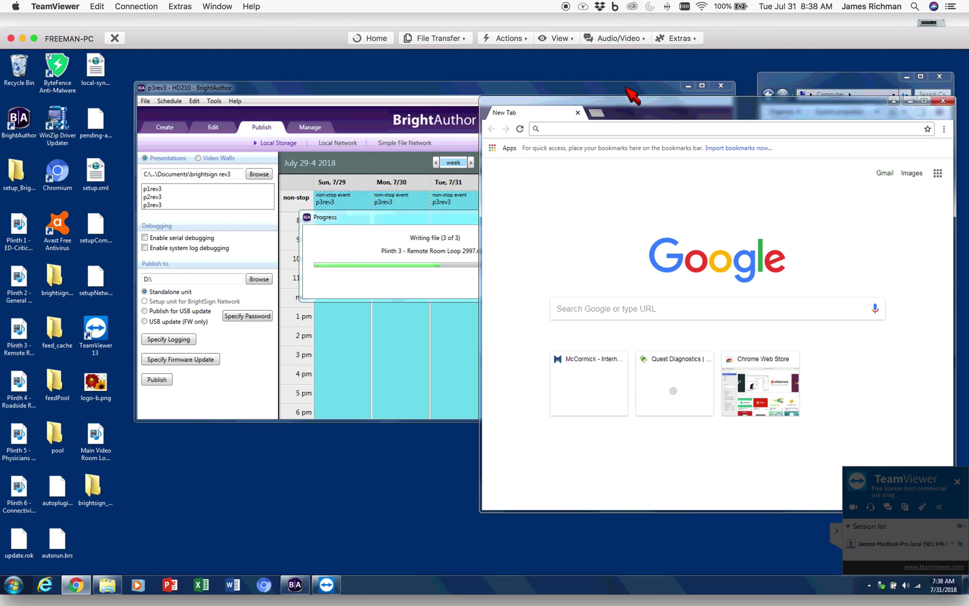
Search Google for brightauthor.
click(629, 116)
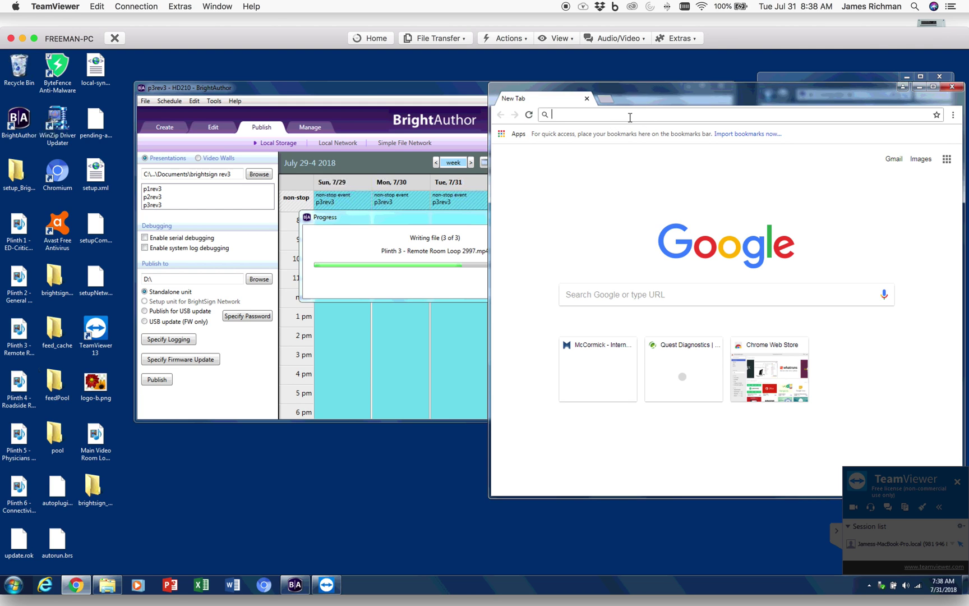
text(brigh)
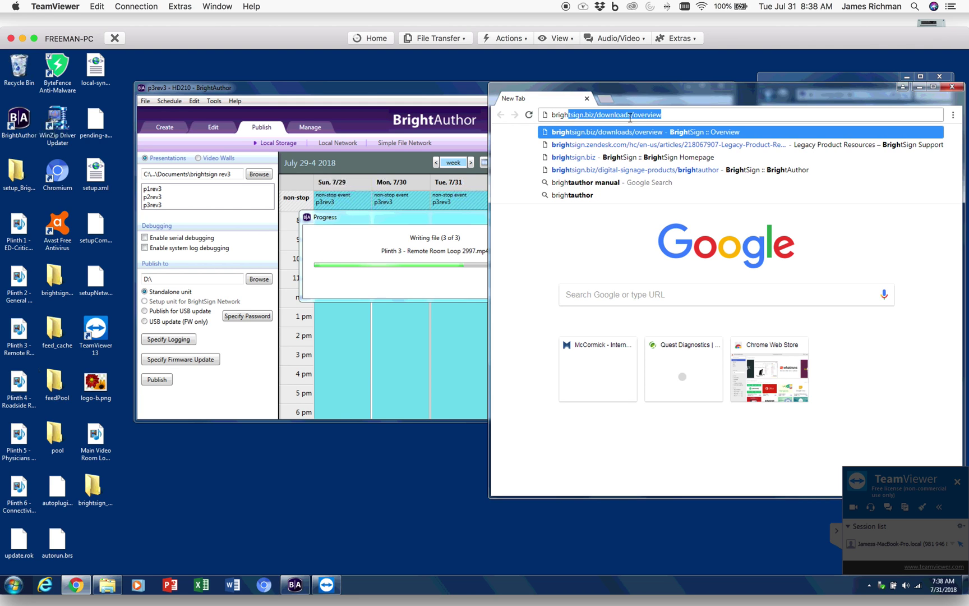
text(tauthor)
key(Return)
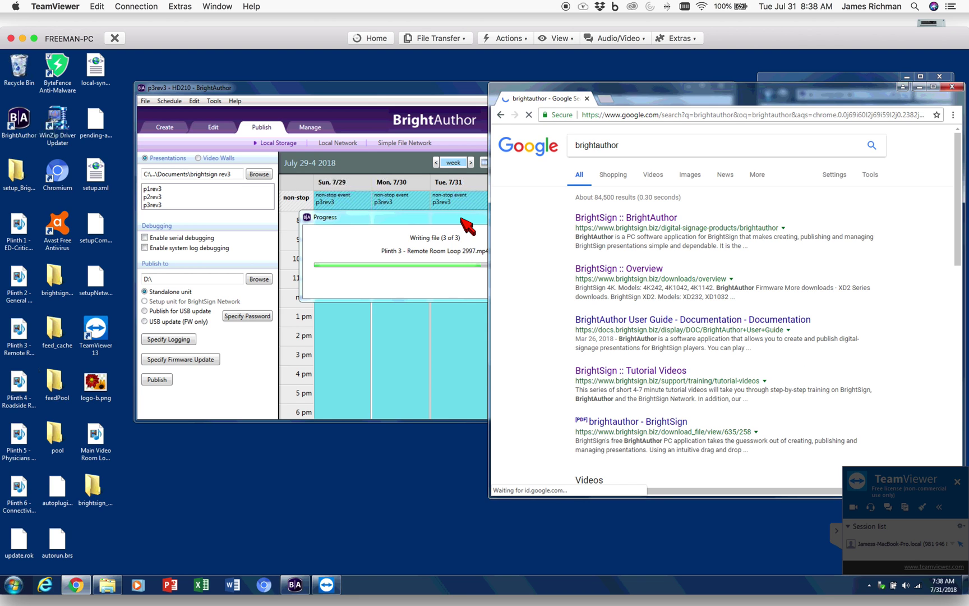
Move the publishing progress window below the BrightAuthor window and bring the Google results in Chrome back to the front.
click(392, 290)
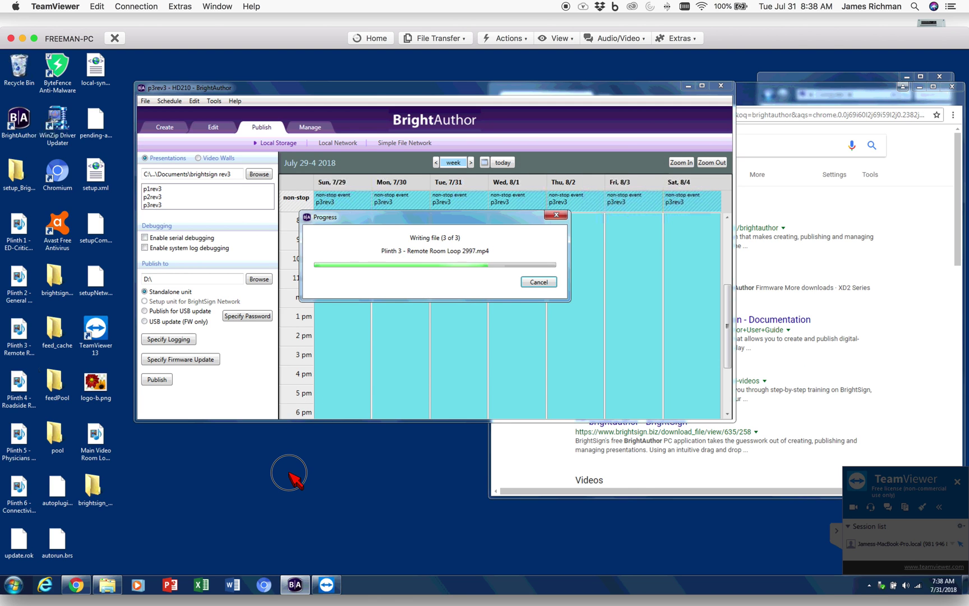
drag(470, 217, 289, 472)
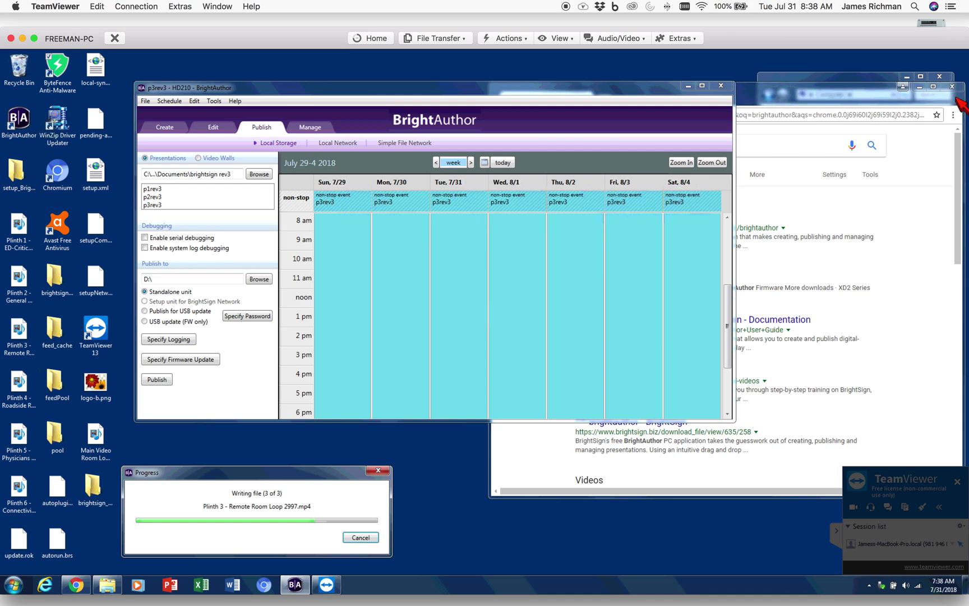
click(857, 93)
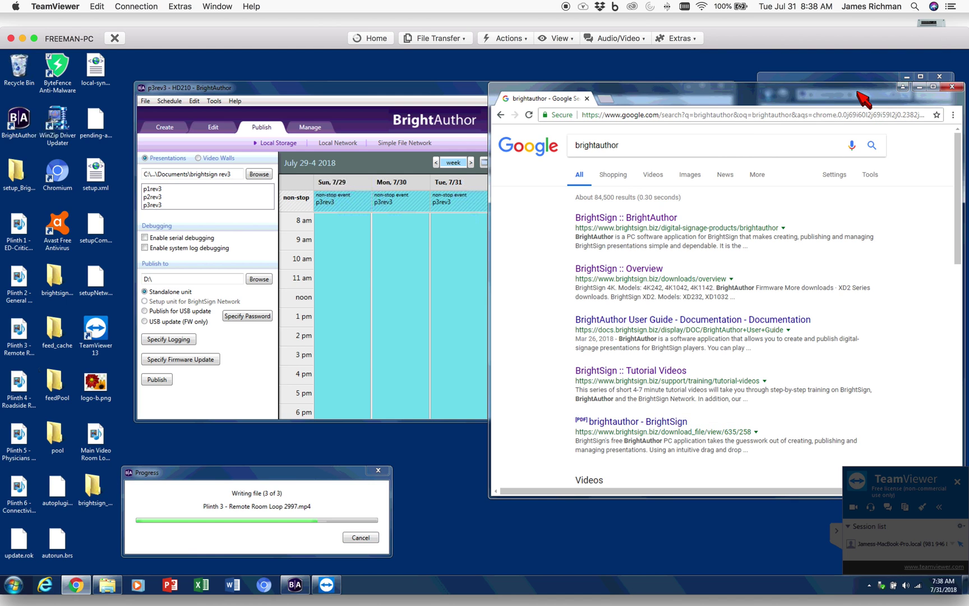
Open the BrightSign :: BrightAuthor search result and remove the Avast SafePrice extension from Chrome.
click(611, 218)
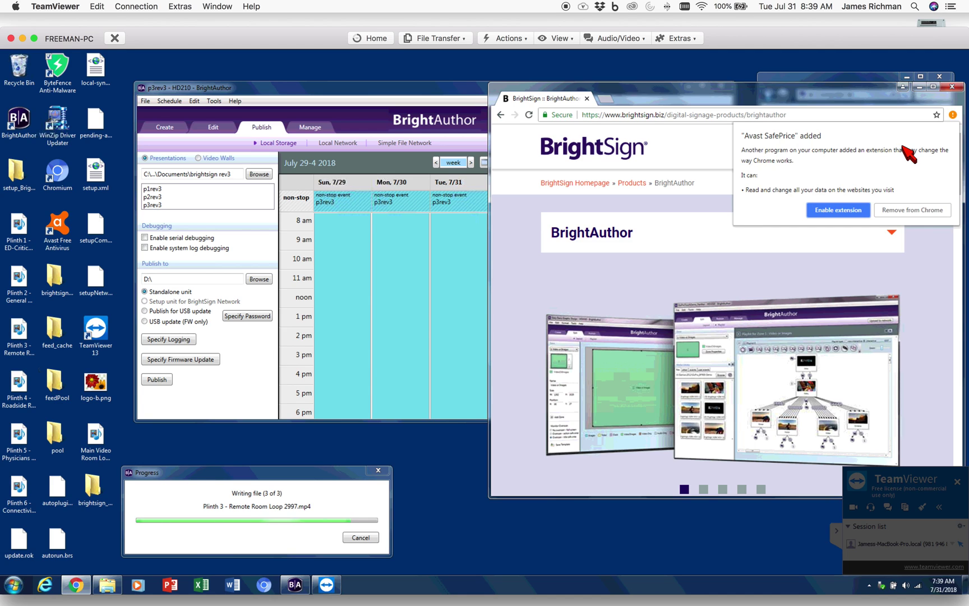
click(925, 211)
View the support options in the BrightSign site's navigation, such as Training and Documentation, and close the navigation.
click(901, 154)
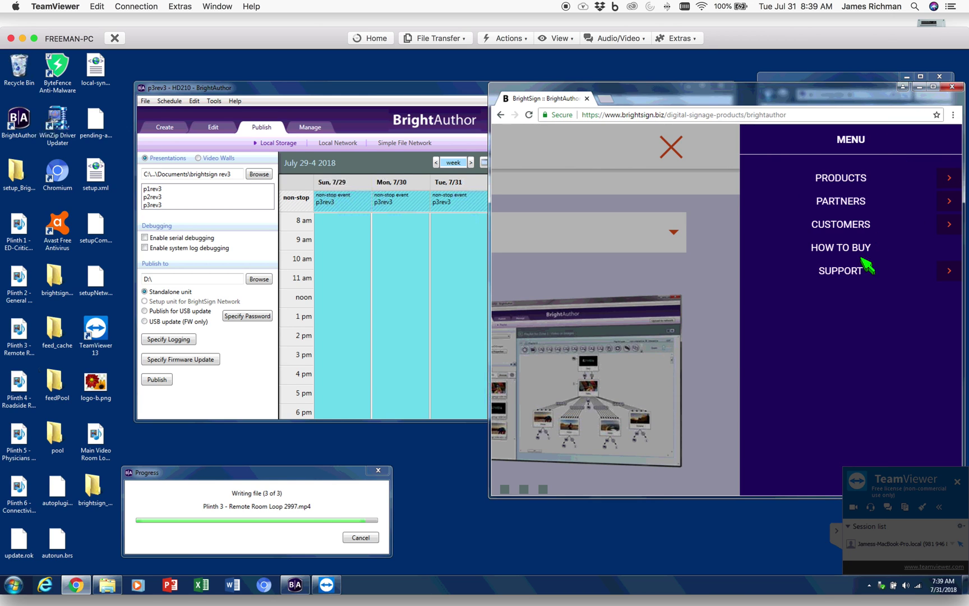
click(949, 272)
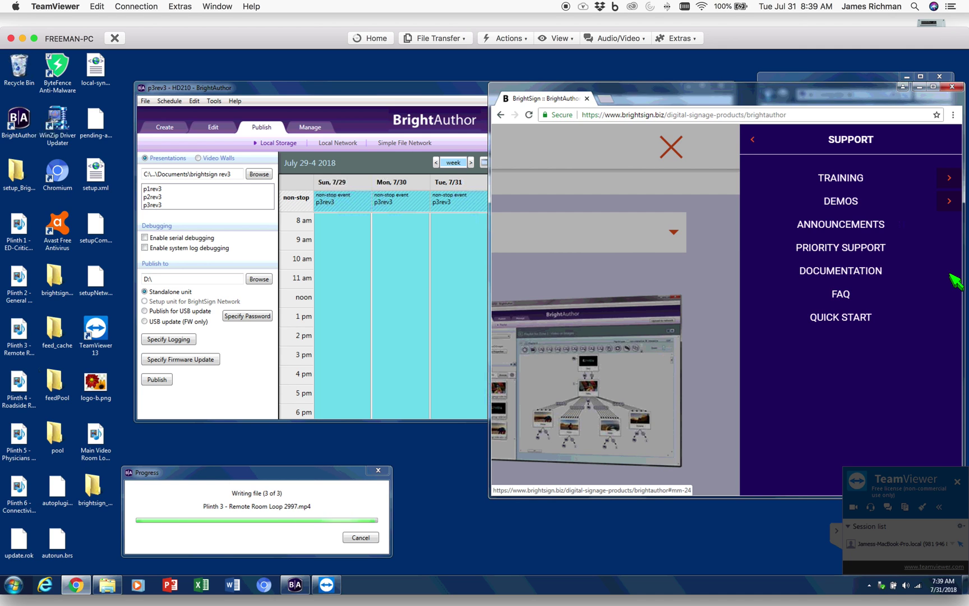
click(680, 146)
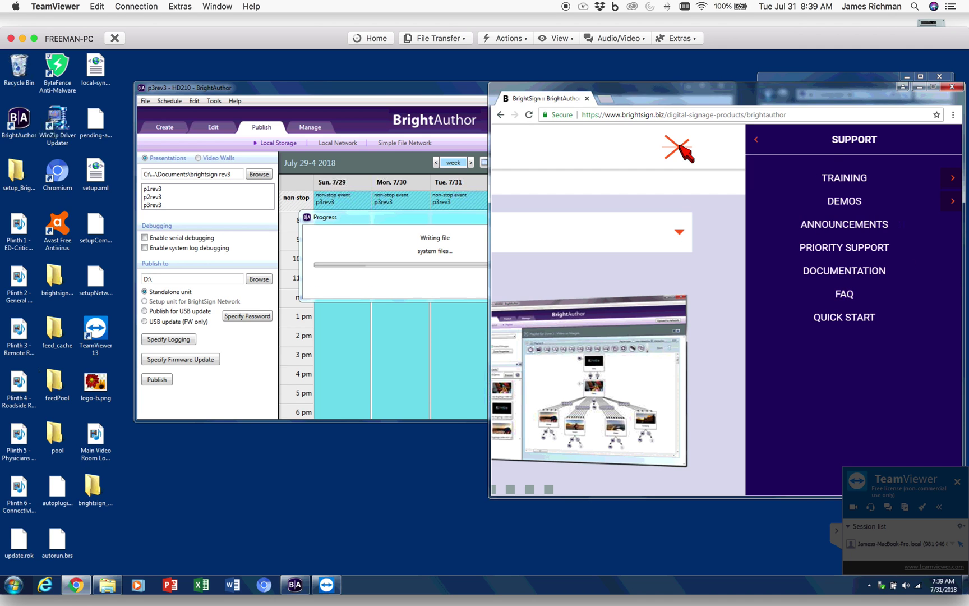
Dismiss the finished p3rev3 publishing dialog in BrightAuthor and bring the file window with the computer's drives to the front.
click(434, 220)
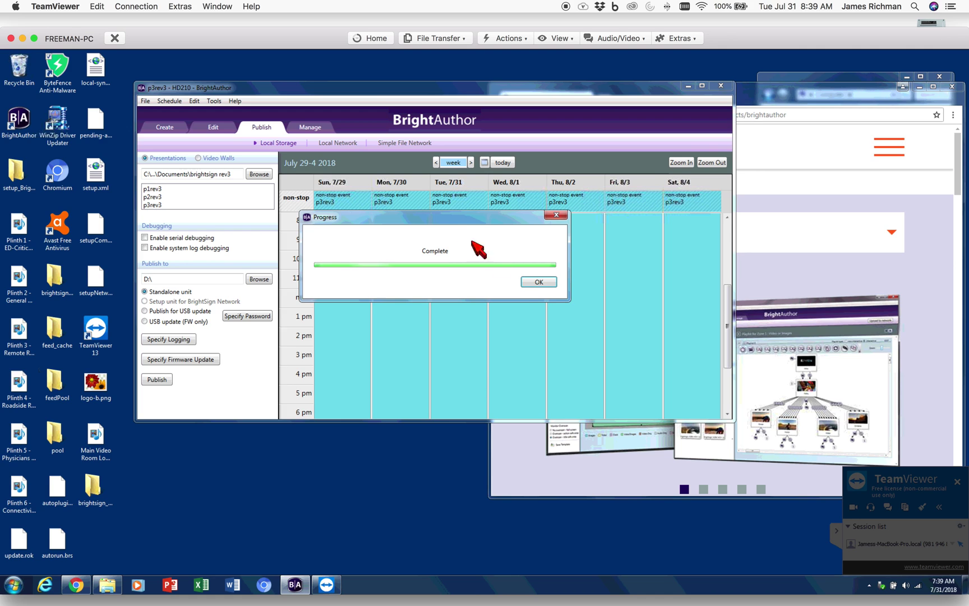
click(545, 282)
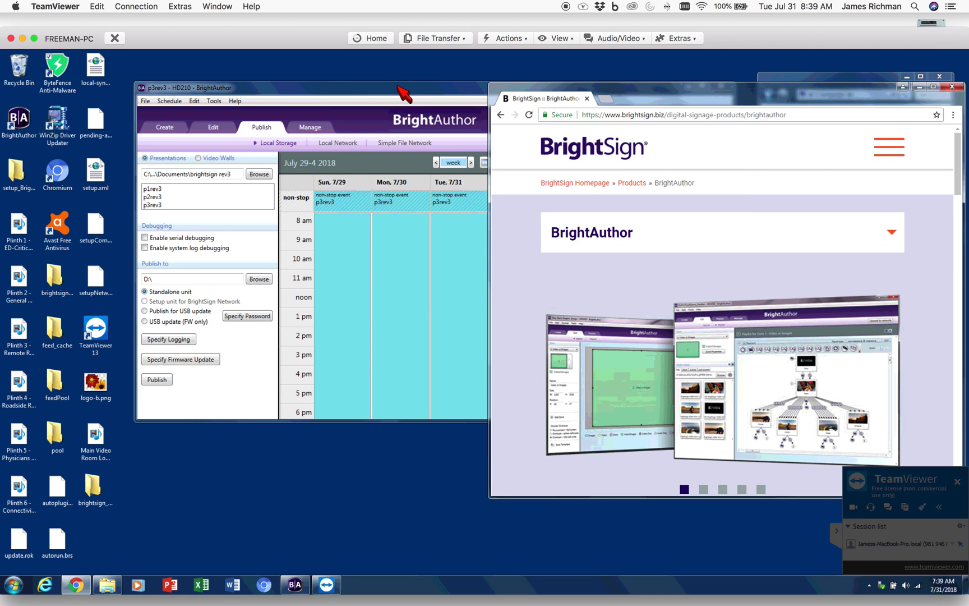
click(401, 83)
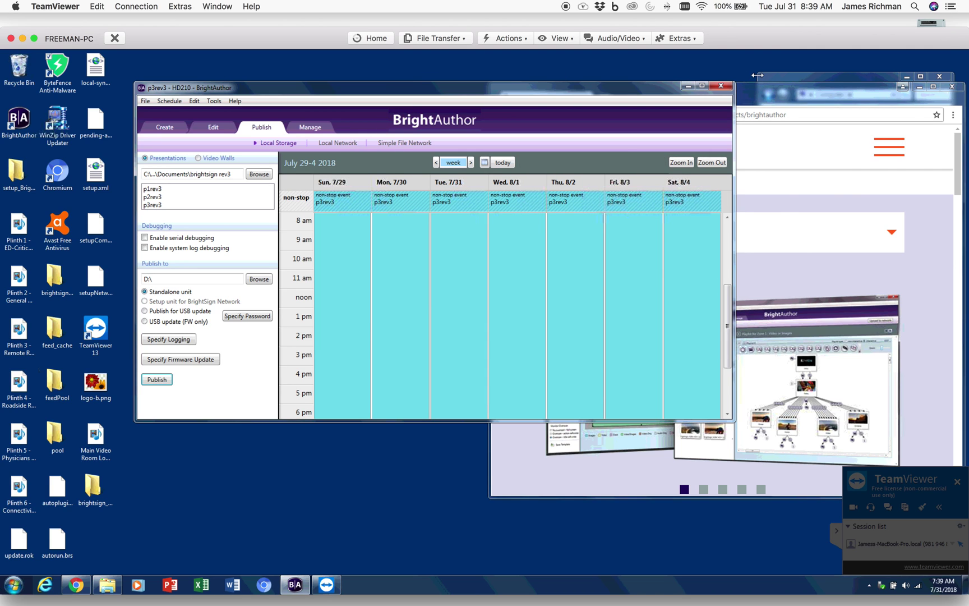
right_click(763, 78)
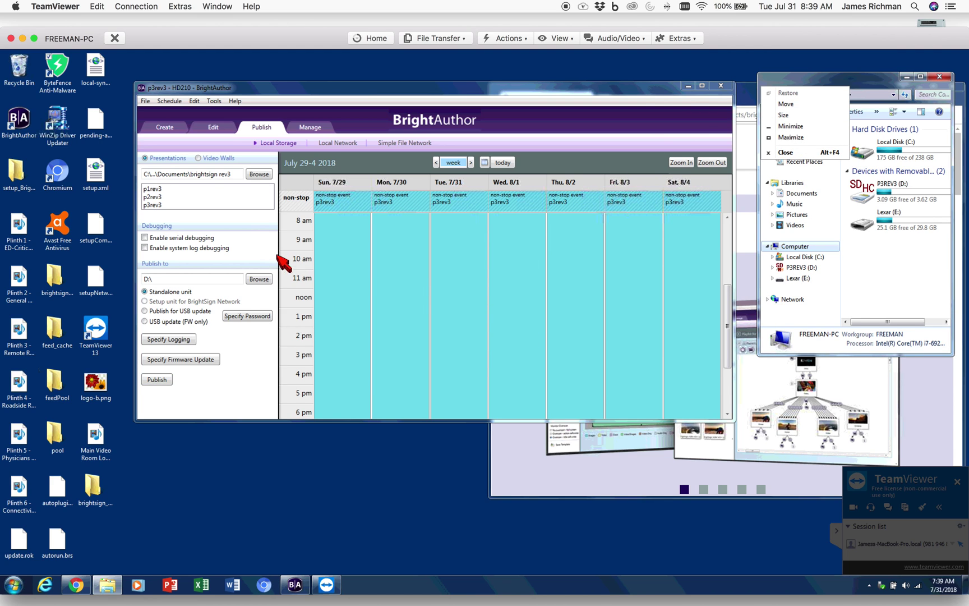
click(18, 350)
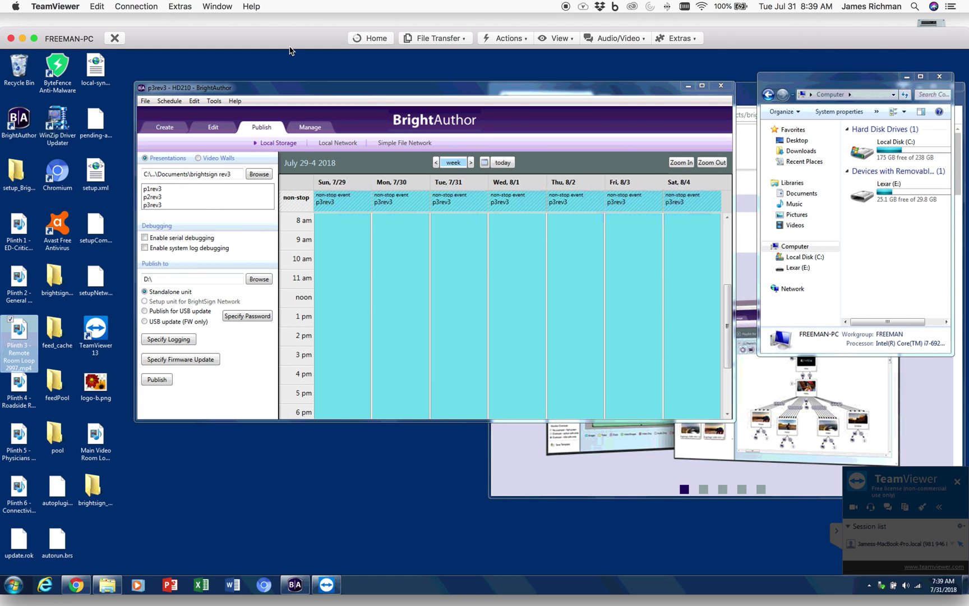
Create a new HD210 presentation named p4rev3 in the brightsign rev3 folder using the Full screen template.
click(145, 101)
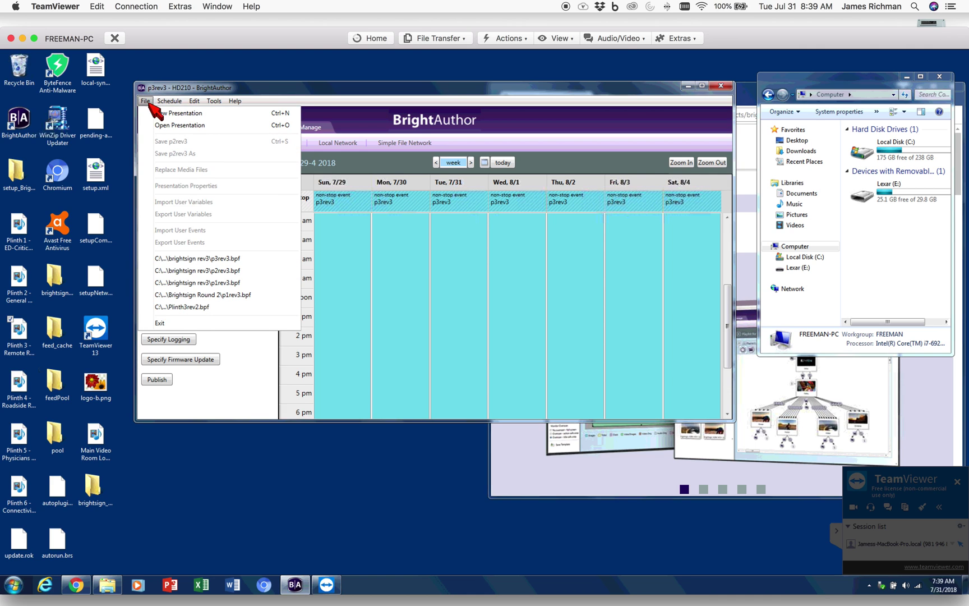
click(168, 112)
drag(459, 193, 268, 191)
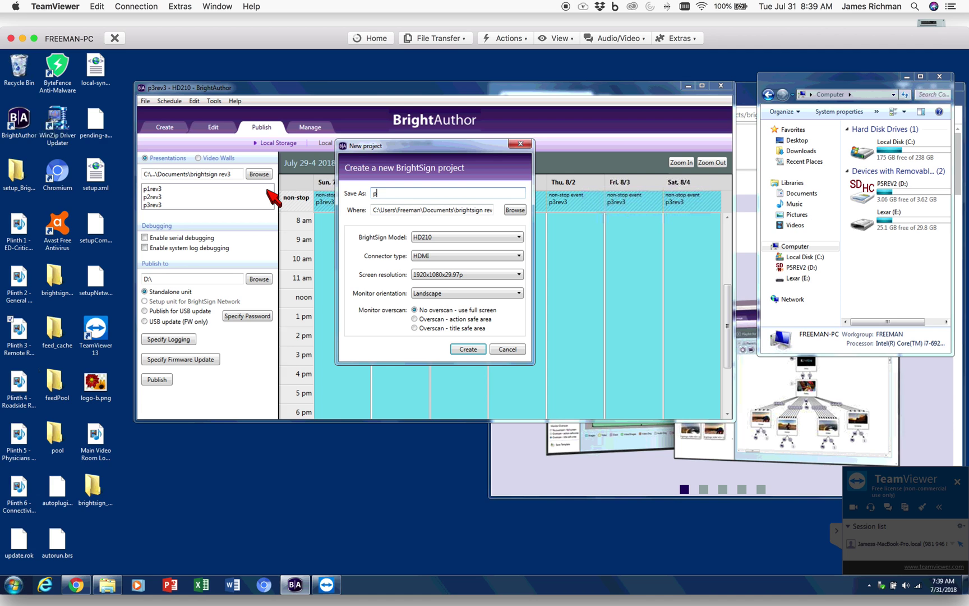
click(473, 349)
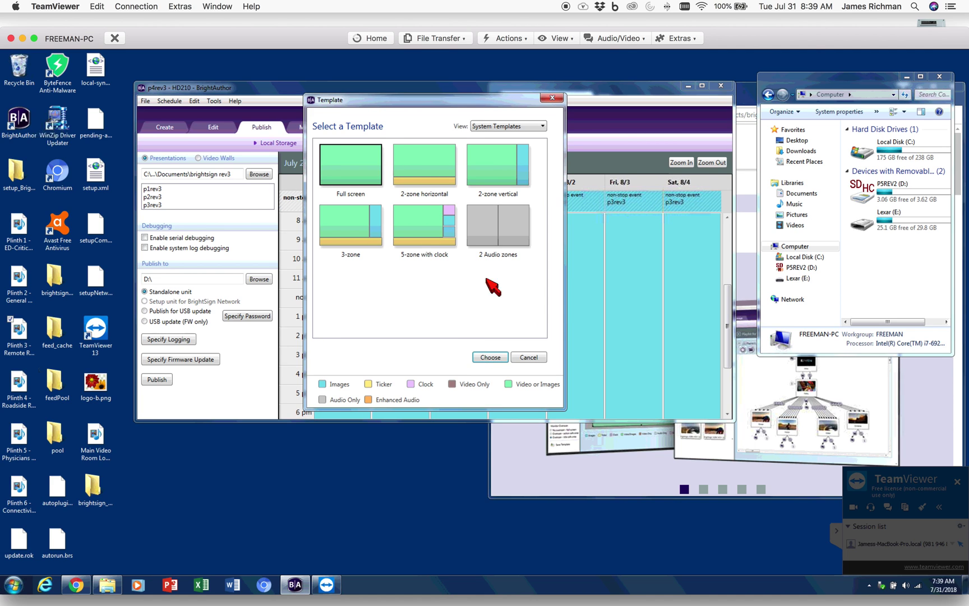
click(477, 358)
Make the playlist interactive and add logo-b.png as the home state plus the Plinth 4 - Roadside Room Loop 2997 (1).mp4 video beside it.
click(653, 191)
drag(95, 383, 370, 266)
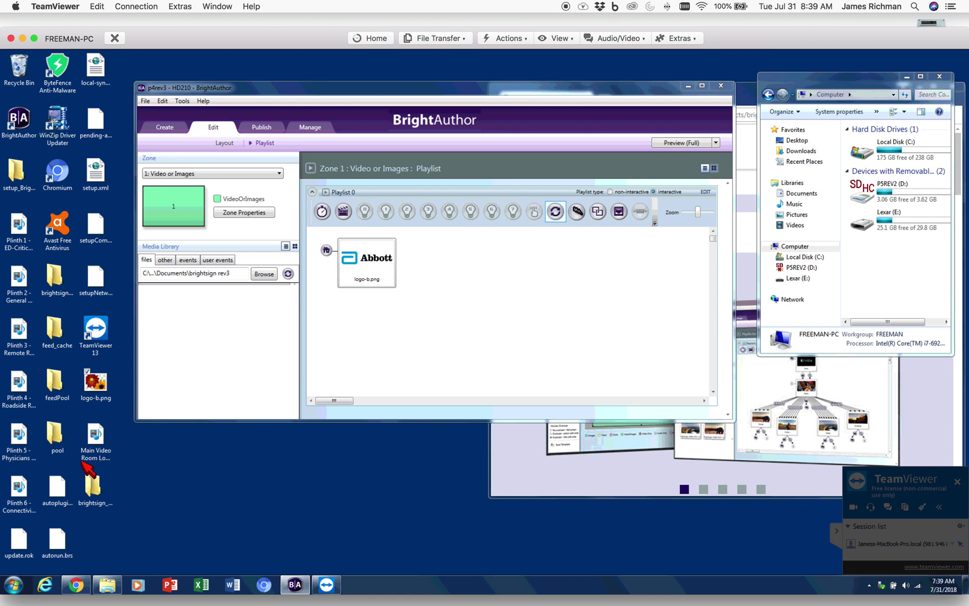
drag(18, 386, 501, 286)
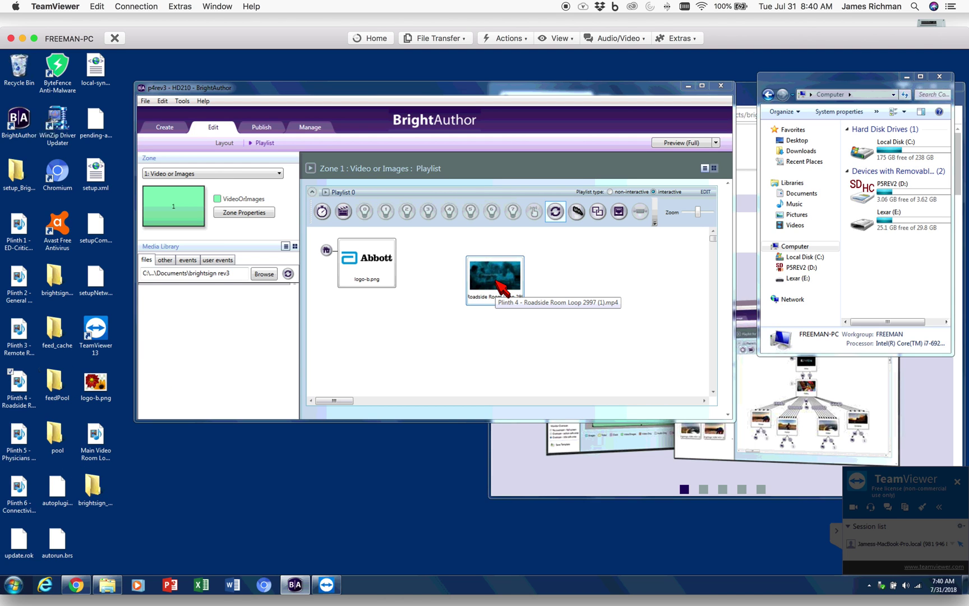
Add a timeout event from logo-b.png to the Plinth 4 video and specify its timeout in seconds.
click(321, 211)
drag(371, 278, 499, 279)
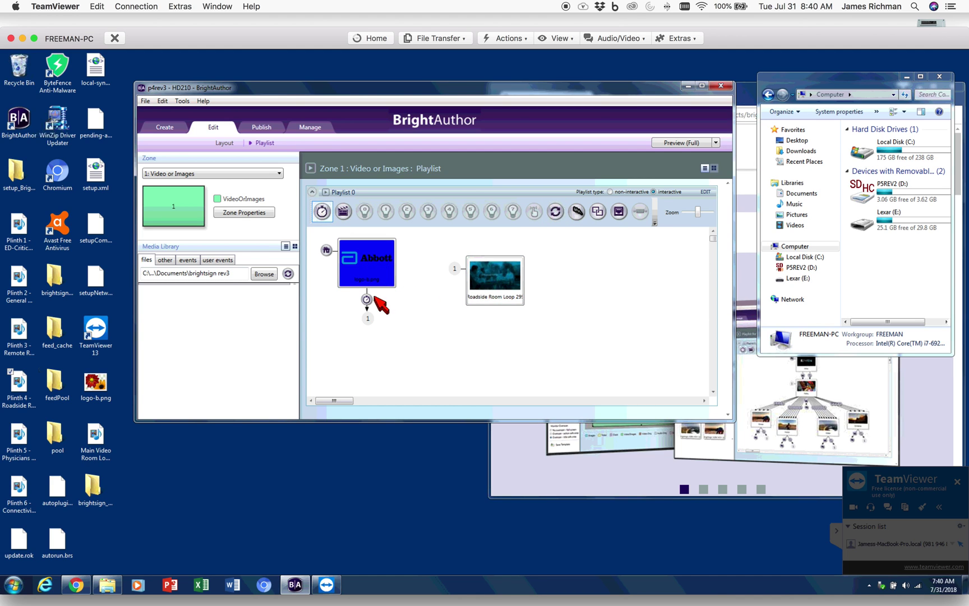
double_click(367, 300)
double_click(236, 156)
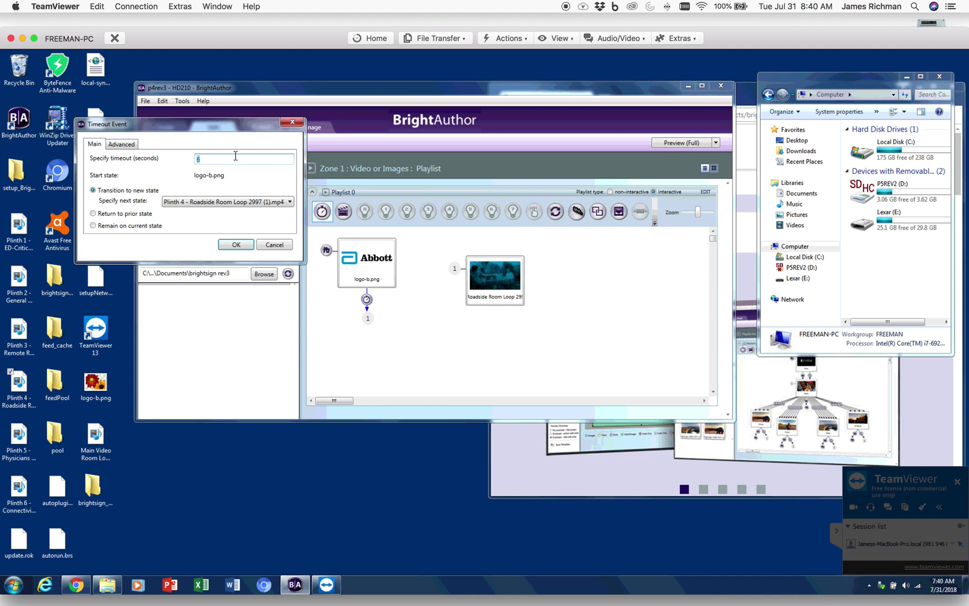
click(236, 245)
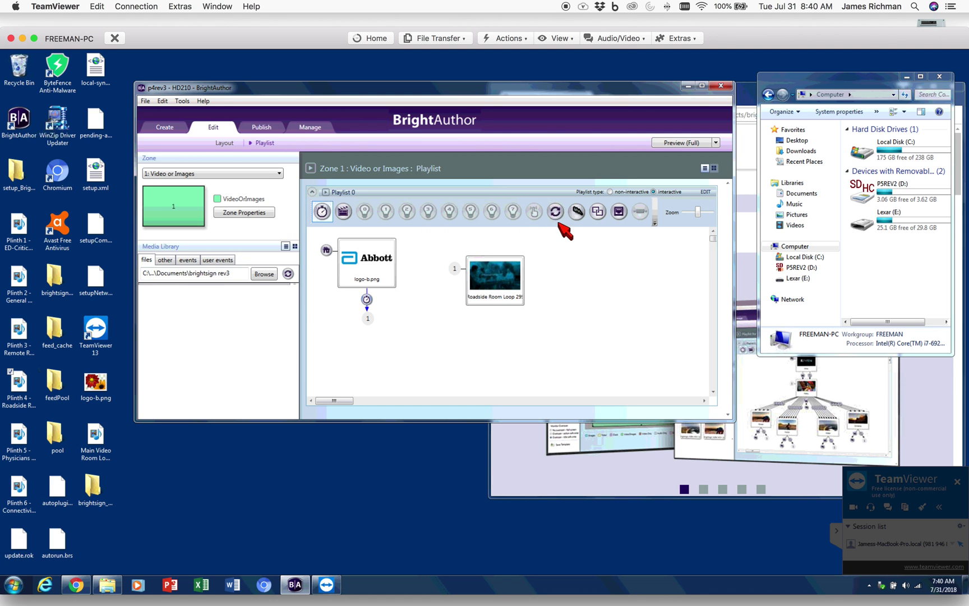
Add a synchronize event with the keyword go to the Plinth 4 video, transitioning to the same Plinth 4 video.
drag(508, 294, 372, 254)
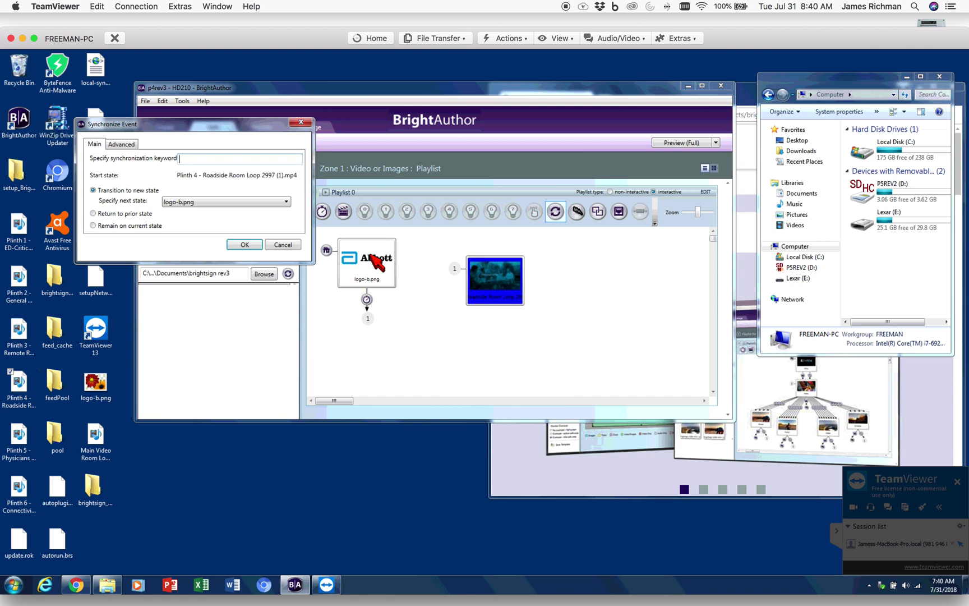
click(284, 201)
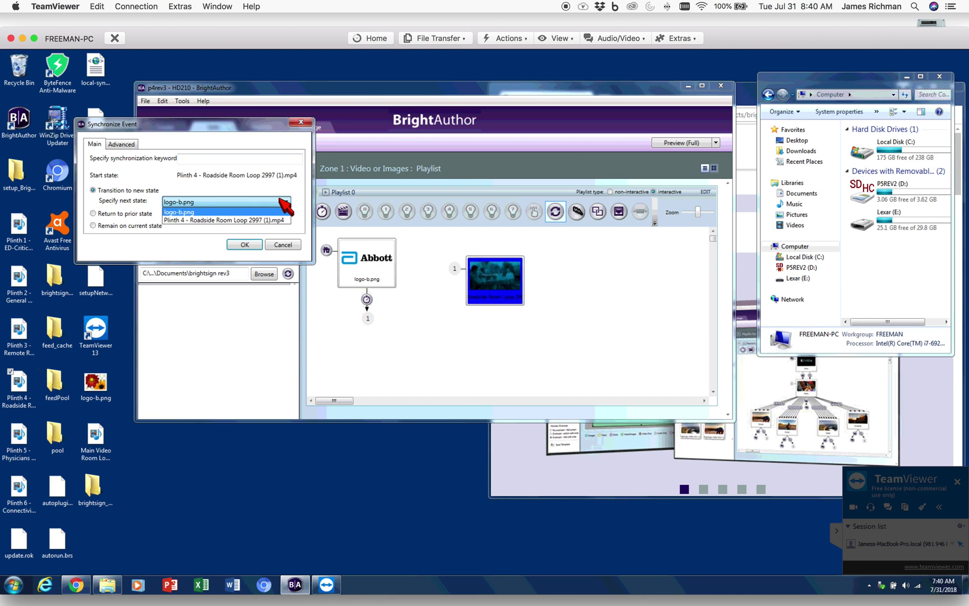
click(241, 221)
click(204, 159)
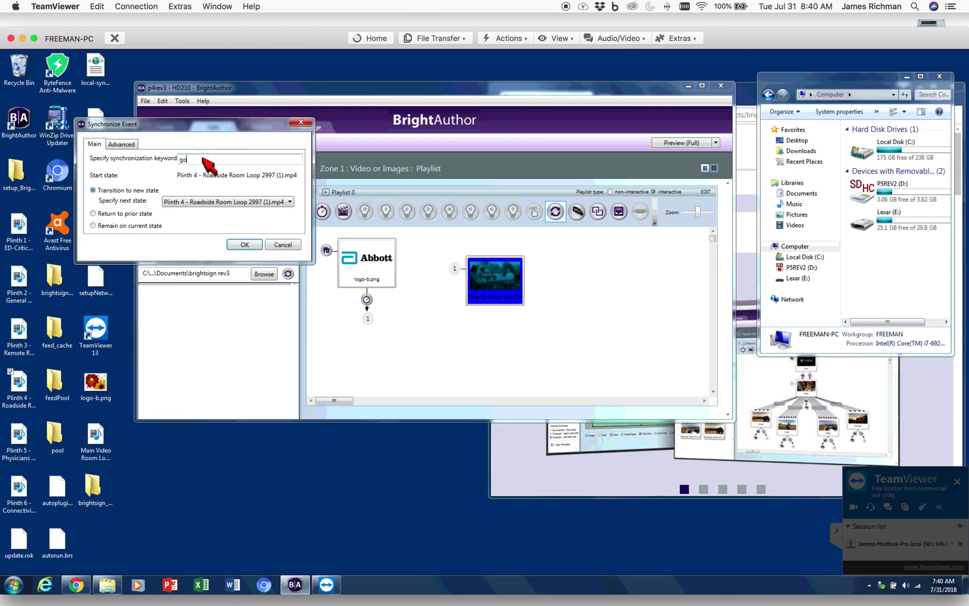
click(245, 245)
click(580, 312)
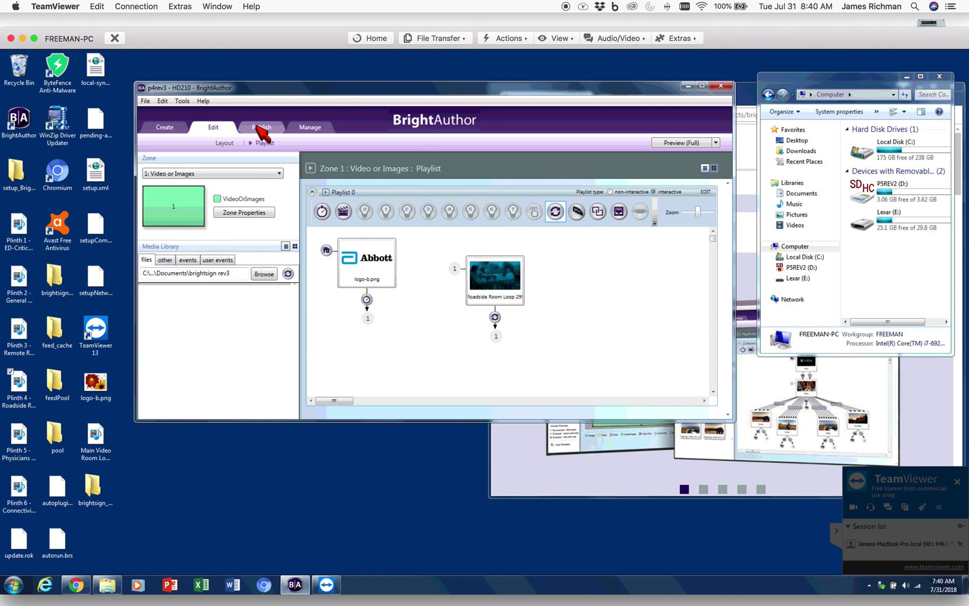
Save p4rev3 for inclusion in the publishing schedule and quick-format the P5REV2 (D:) card as FAT32 with the volume label p4rev3.
click(261, 129)
click(803, 267)
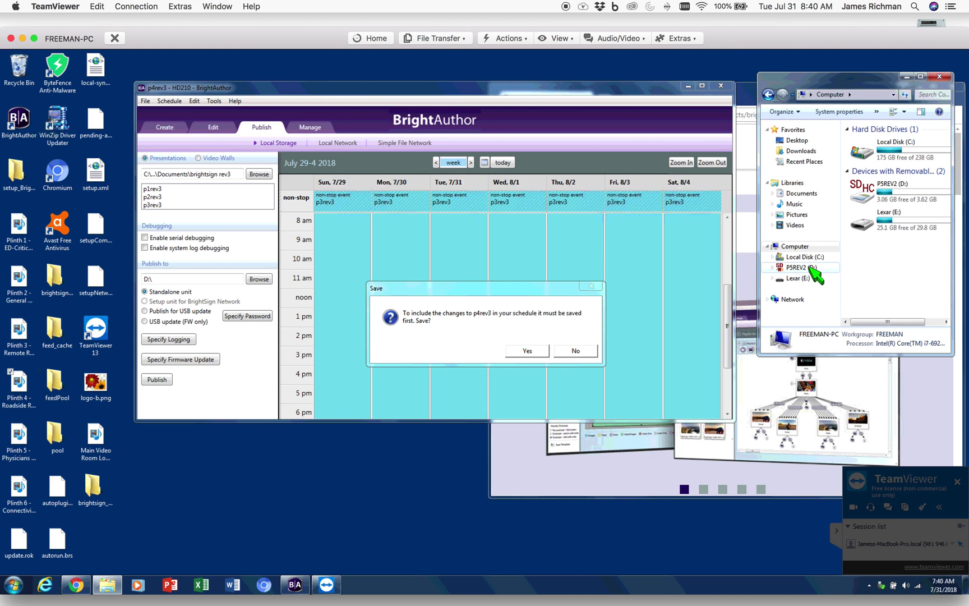
right_click(809, 271)
click(848, 353)
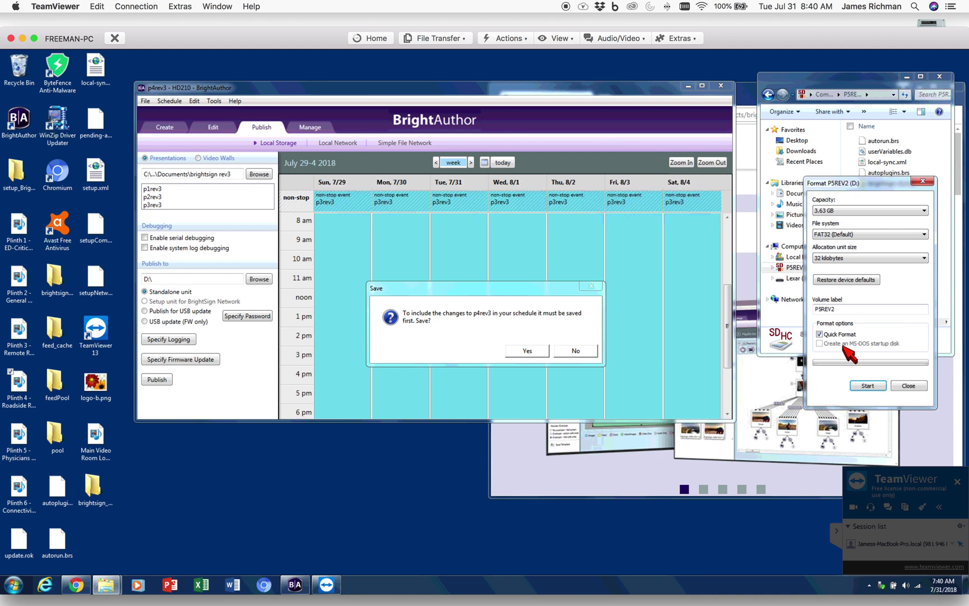
double_click(842, 310)
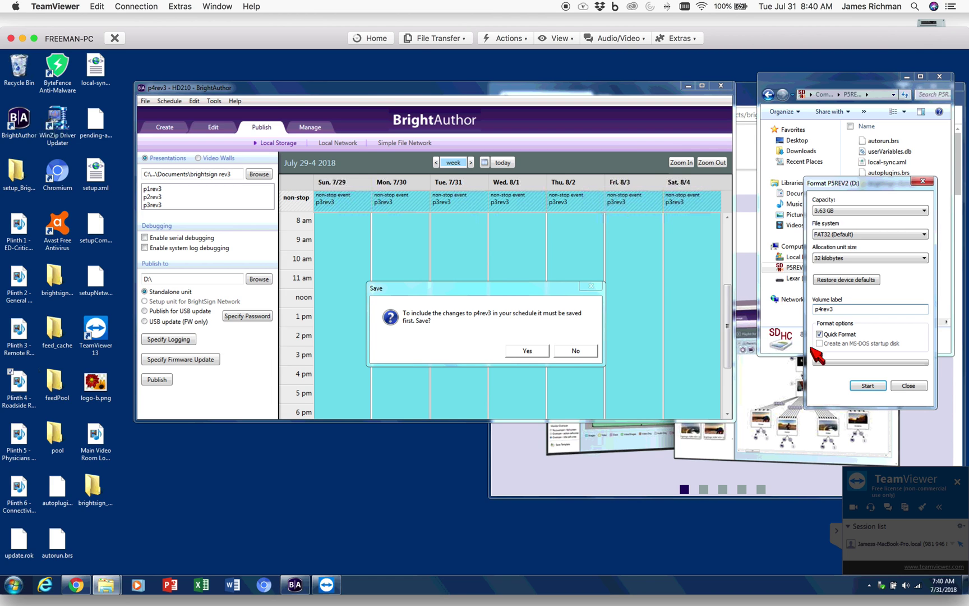
click(866, 385)
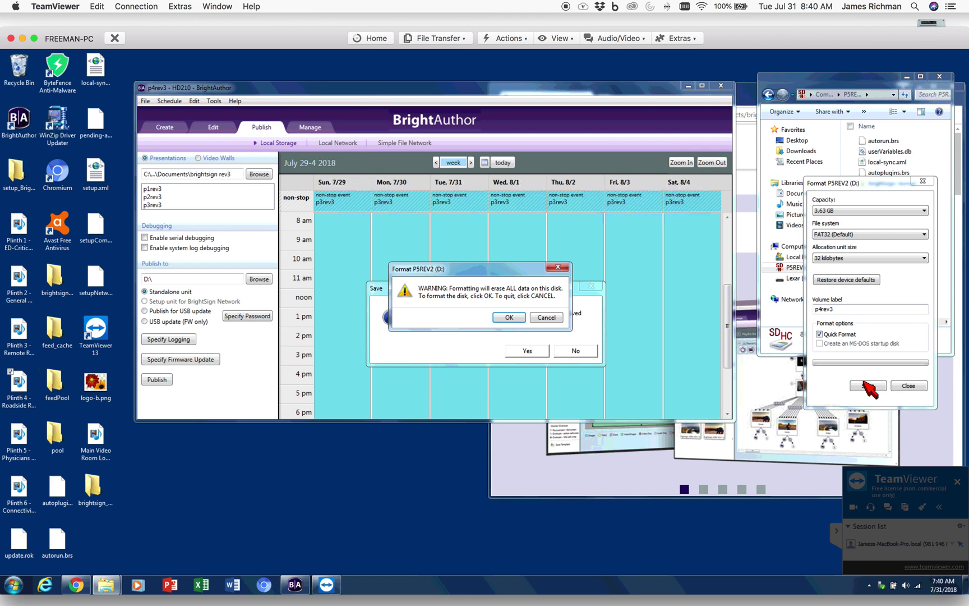
click(513, 318)
click(522, 351)
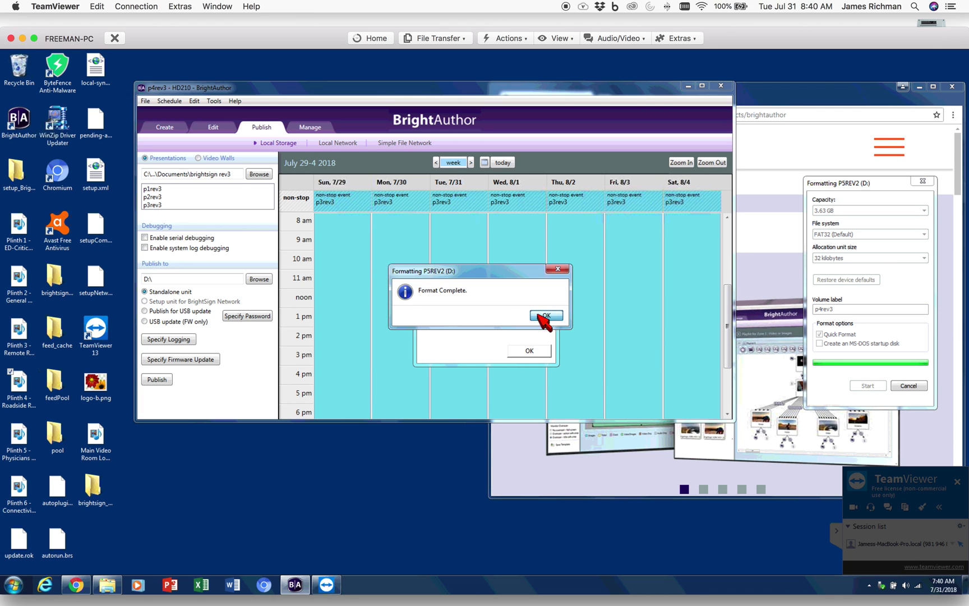
click(546, 315)
click(909, 385)
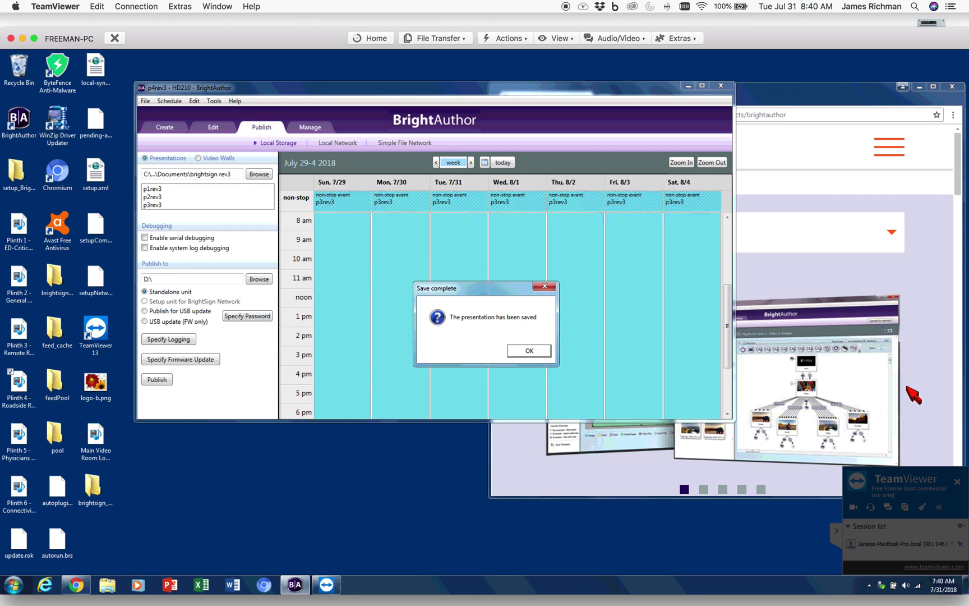
click(528, 351)
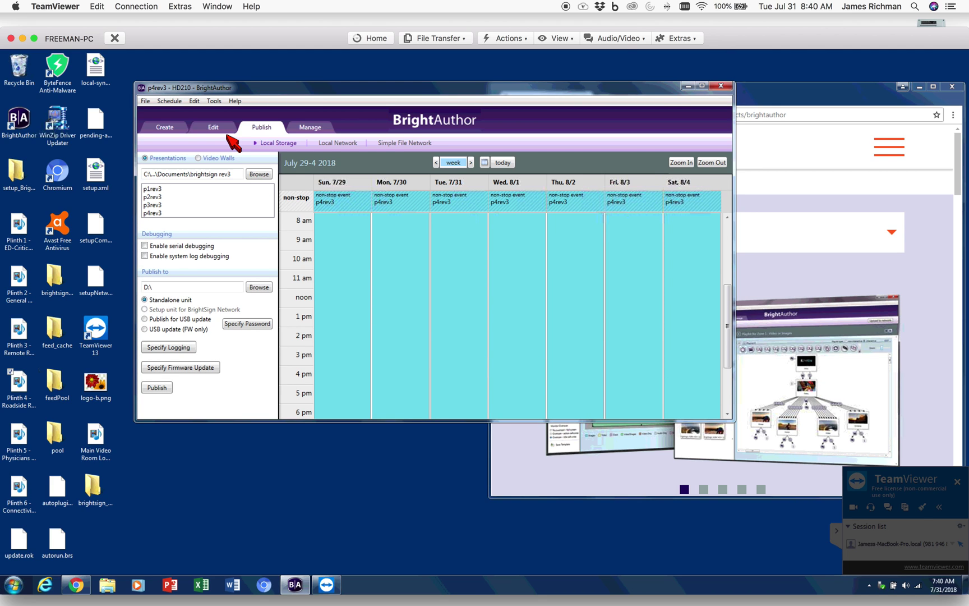
Publish the p4rev3 presentation as a standalone unit to the formatted card at D:\.
click(145, 101)
click(203, 90)
click(157, 388)
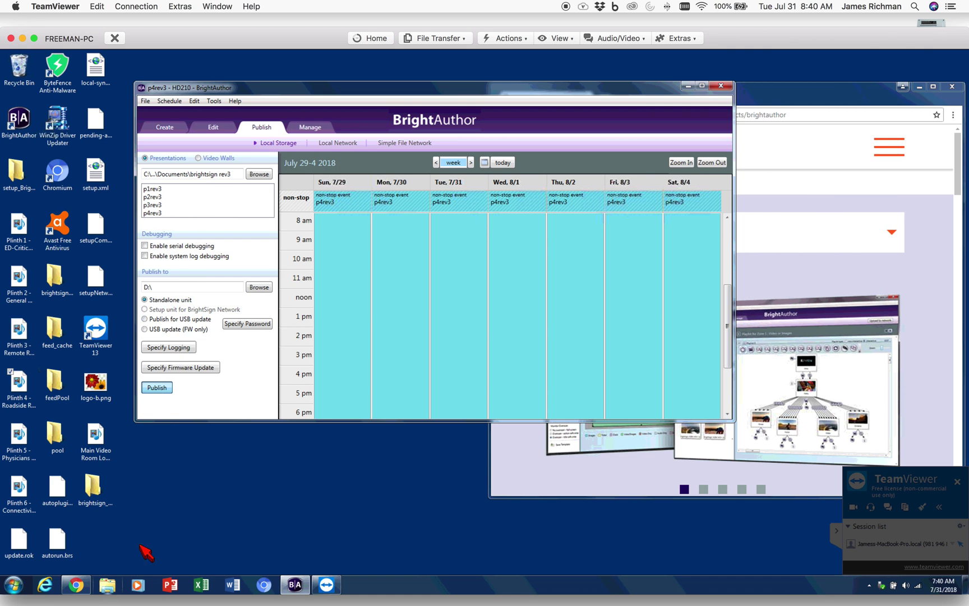
Open a file window showing the computer's drives and switch back to the BrightAuthor page in Chrome.
click(107, 583)
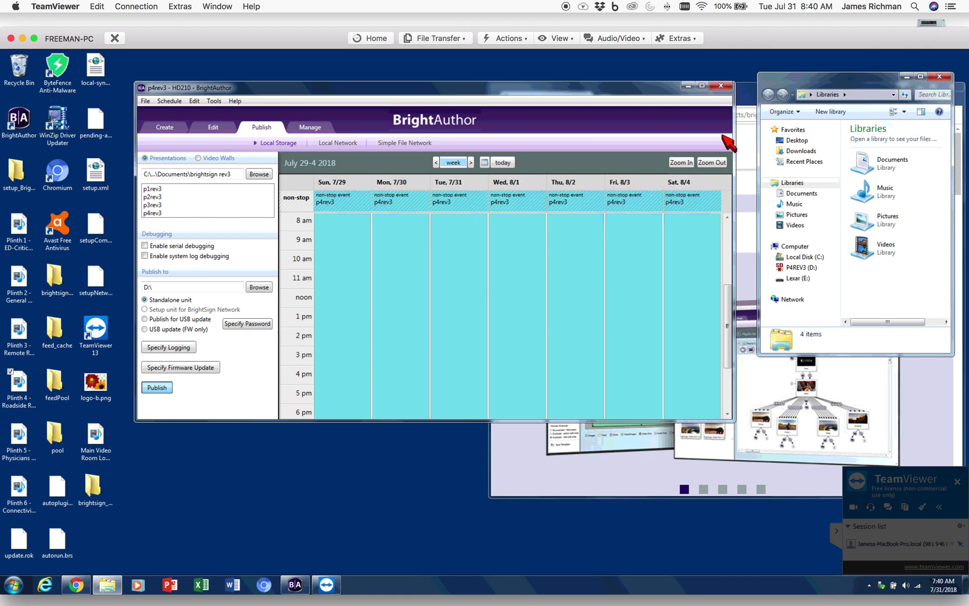
click(794, 246)
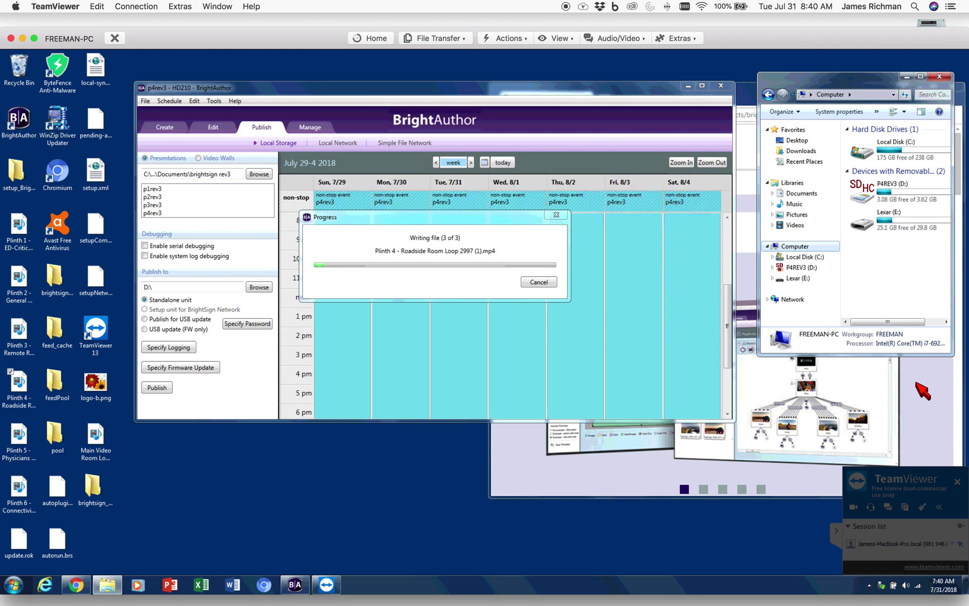
click(922, 391)
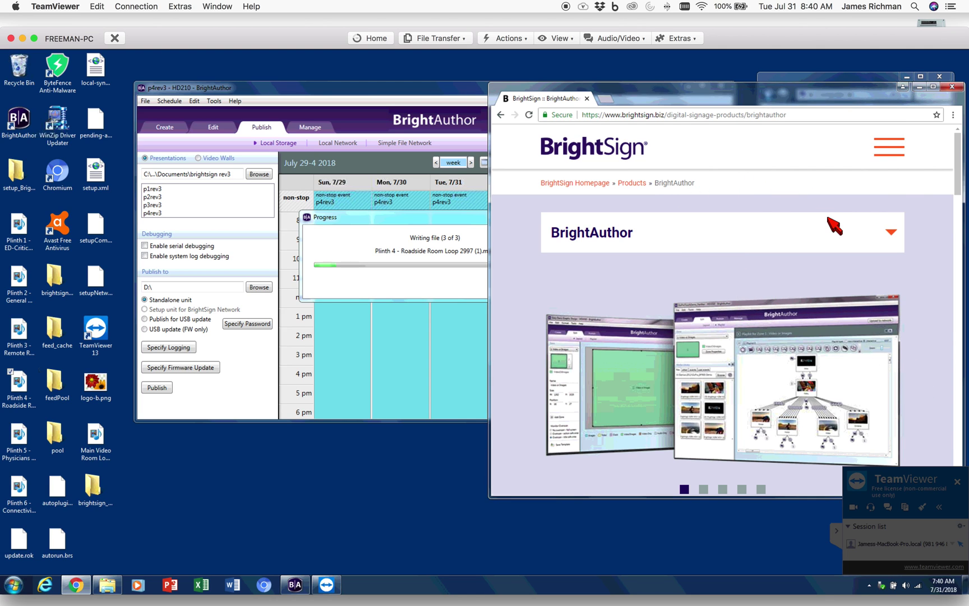
Examine the BrightAuthor product page, its BrightAuthor datasheet PDF and the Legacy Products page on the BrightSign website.
drag(957, 166, 957, 219)
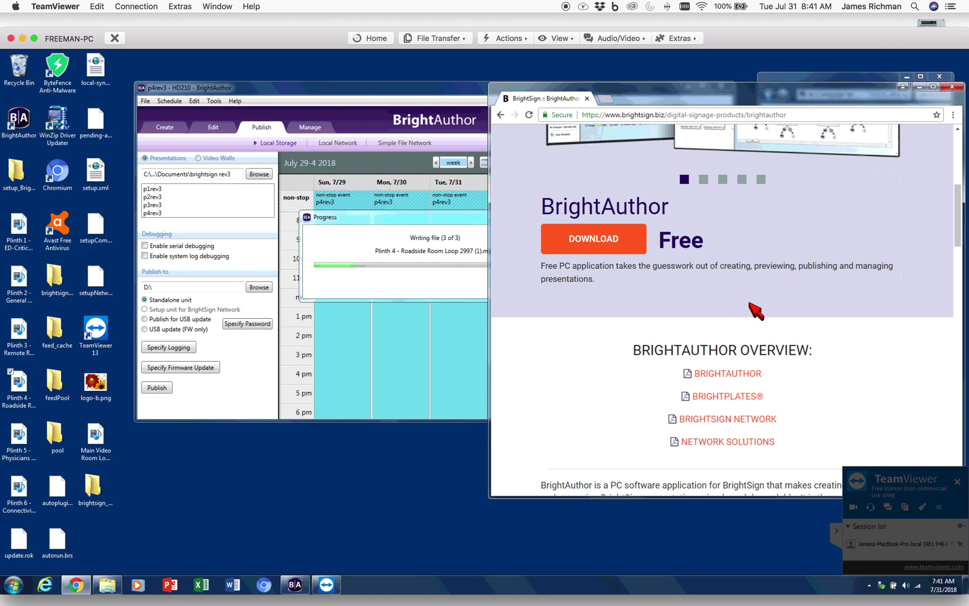
click(738, 373)
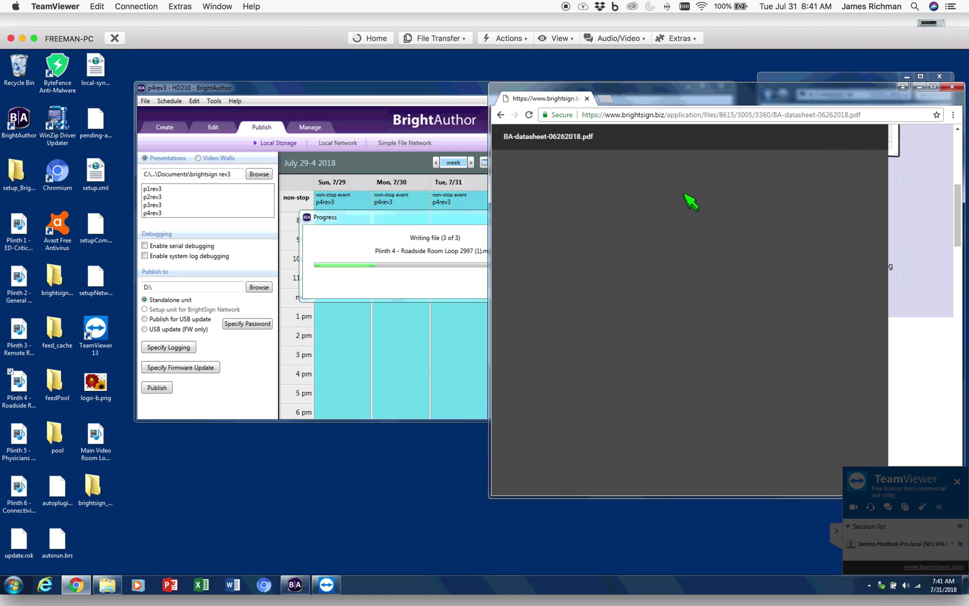
click(500, 114)
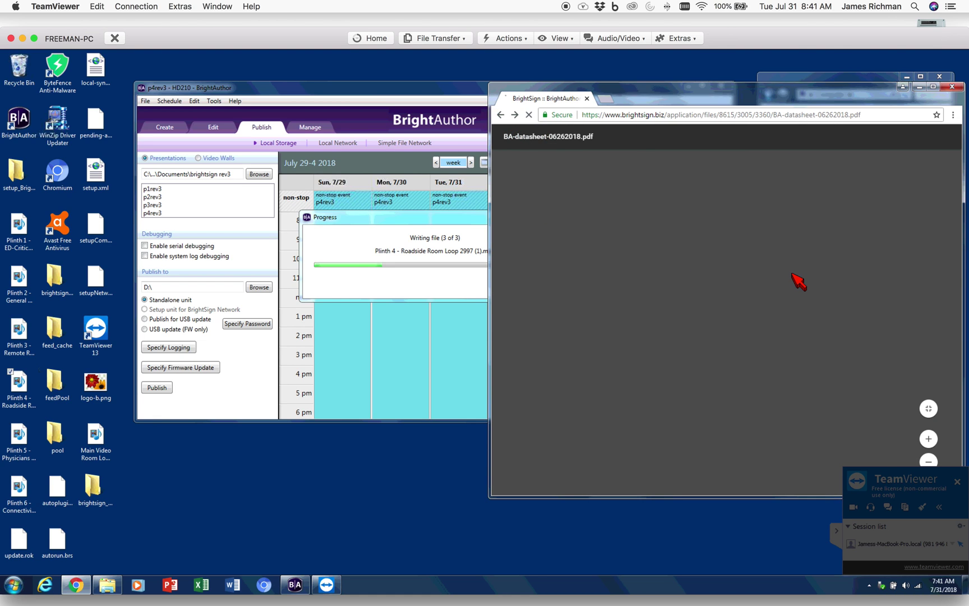
drag(962, 207, 962, 446)
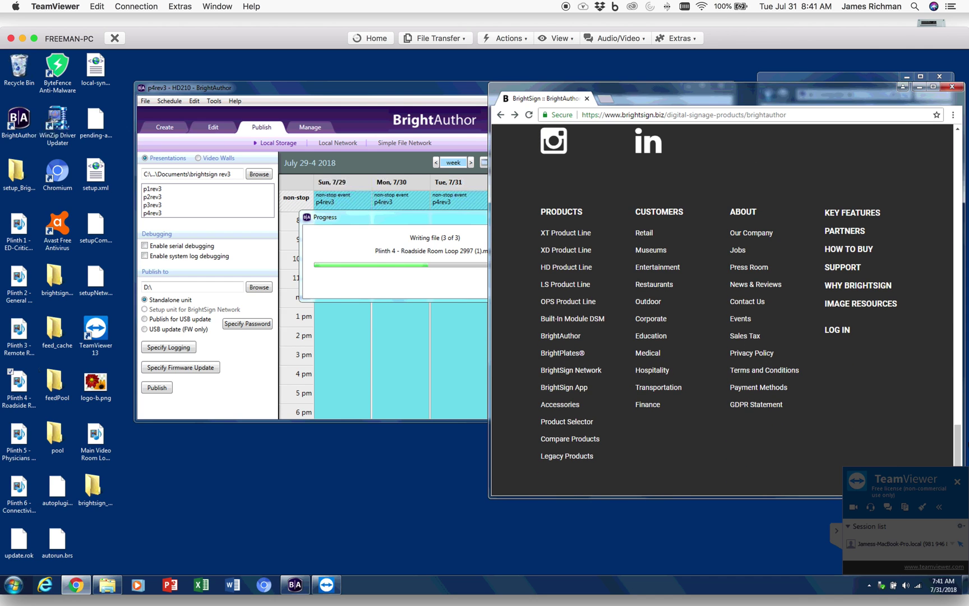
click(573, 459)
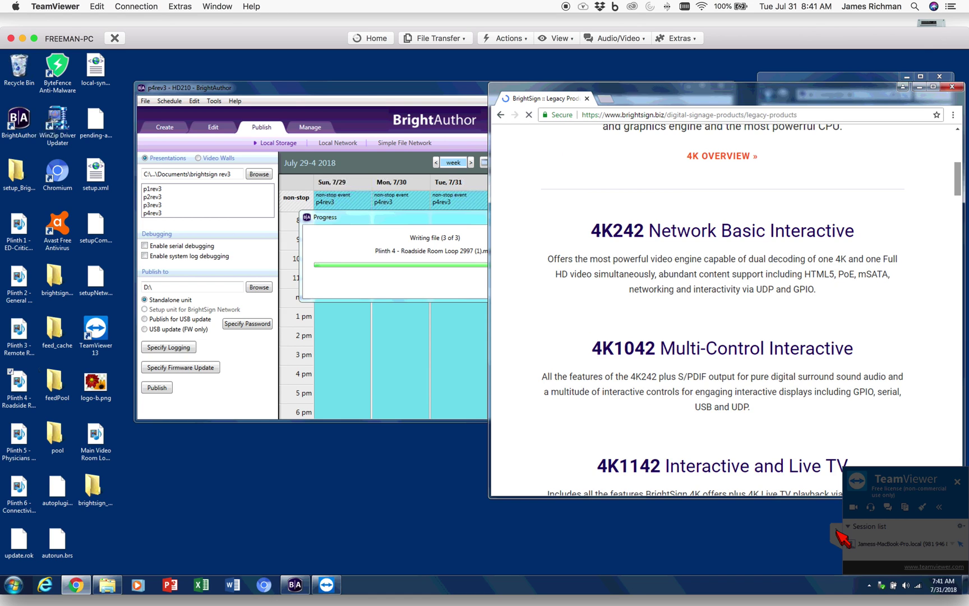
Return to BrightAuthor, close the finished p4rev3 publishing progress and create a new HD210 project named p5rev3.
click(448, 225)
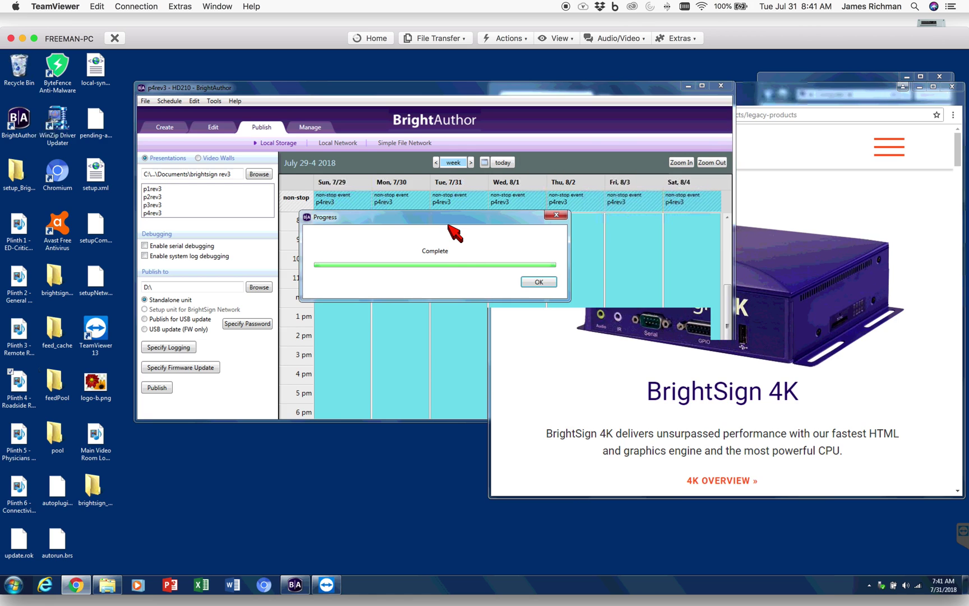
click(536, 282)
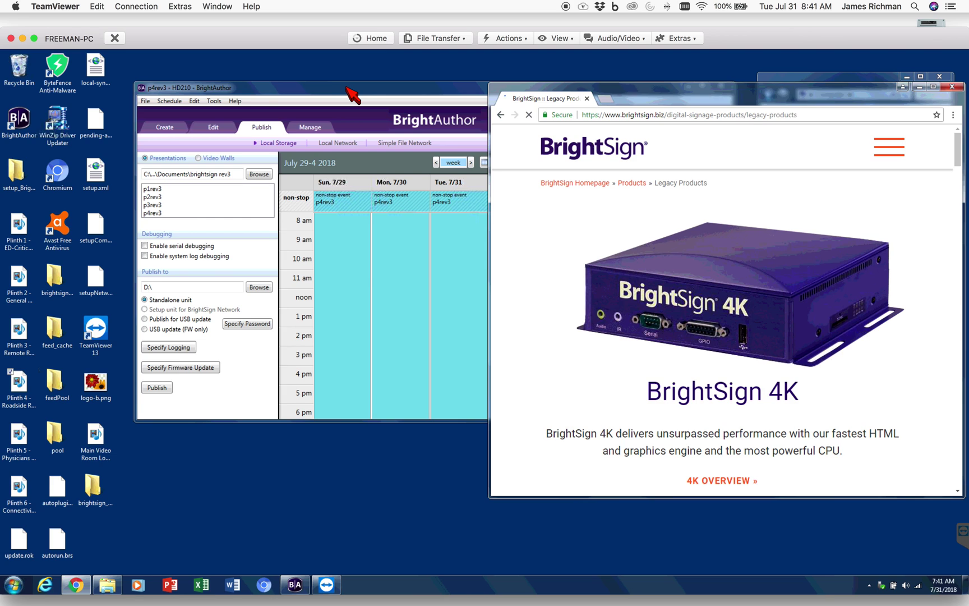
click(147, 101)
click(147, 101)
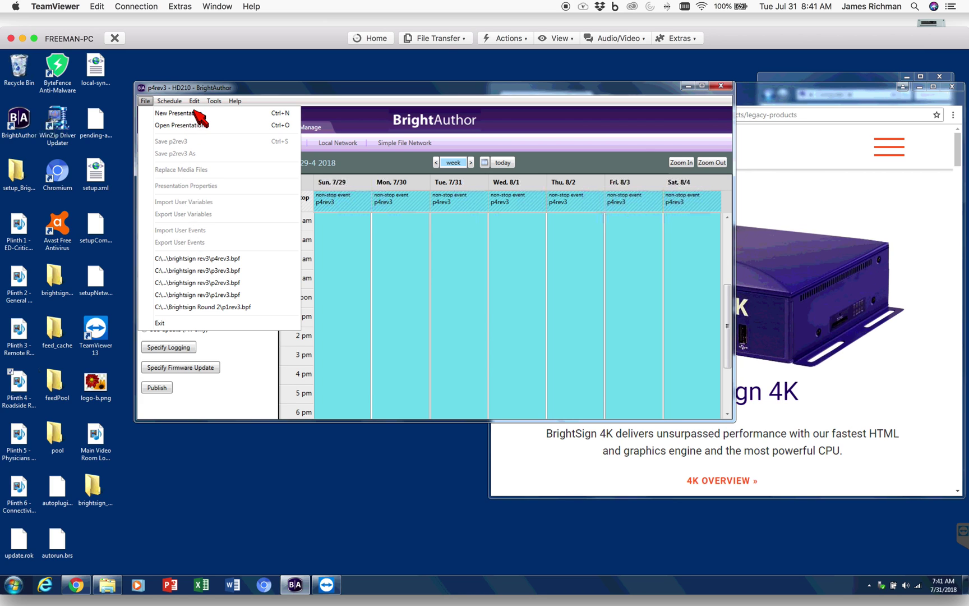
mouse_move(194, 103)
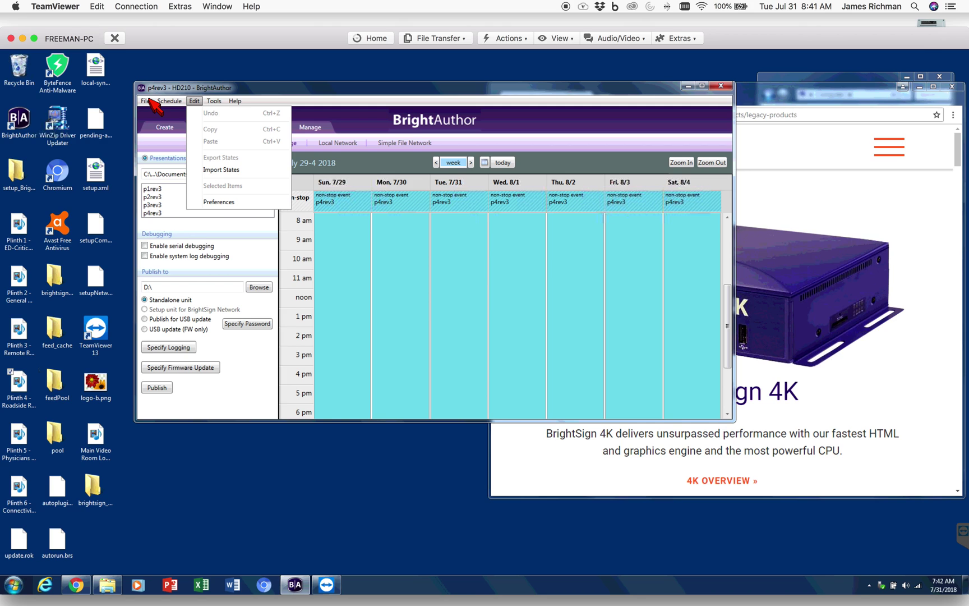
click(167, 112)
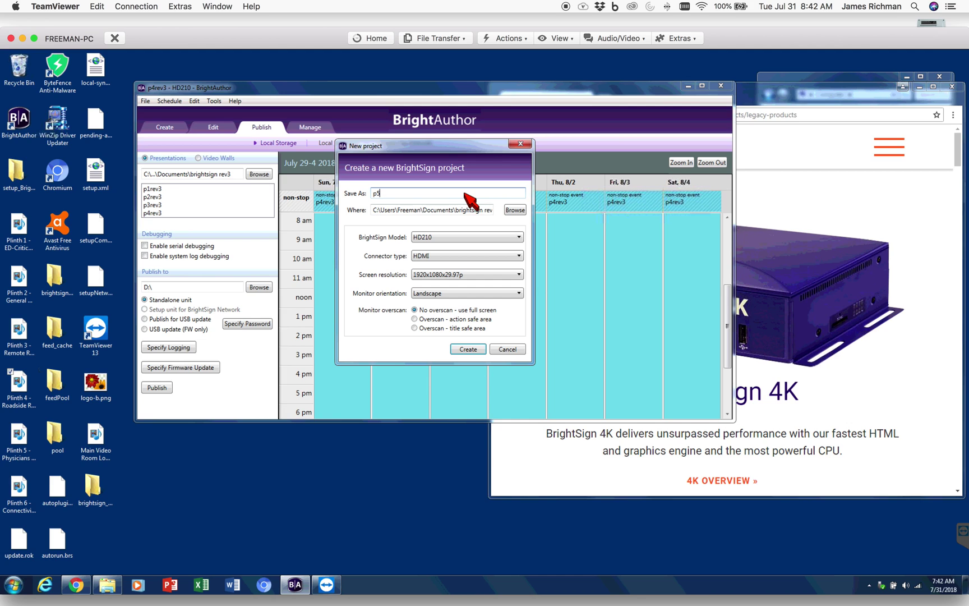
text(rev3)
click(469, 349)
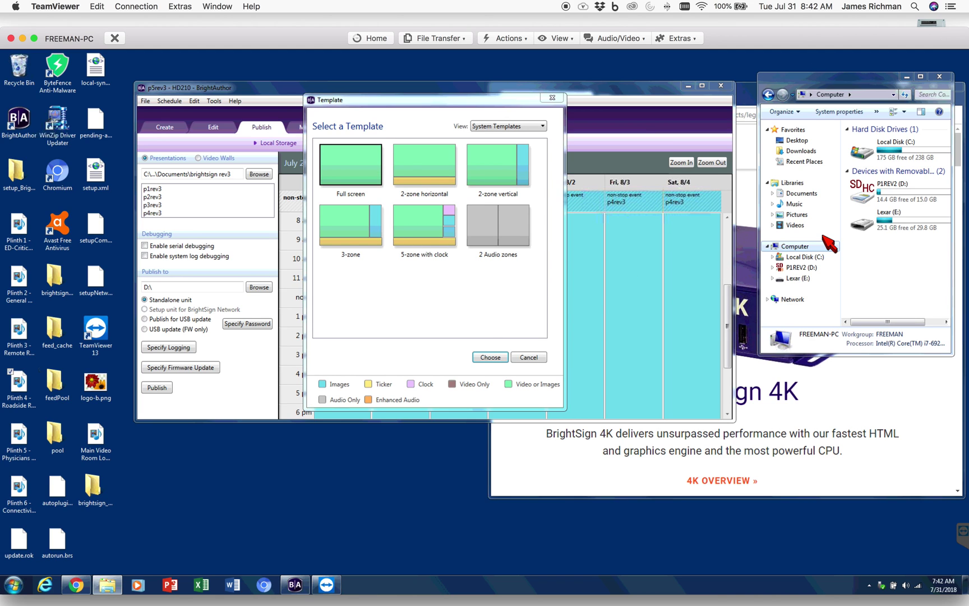
Quick-format the P1REV2 (D:) card as FAT32 with the volume label p5rev3.
right_click(800, 267)
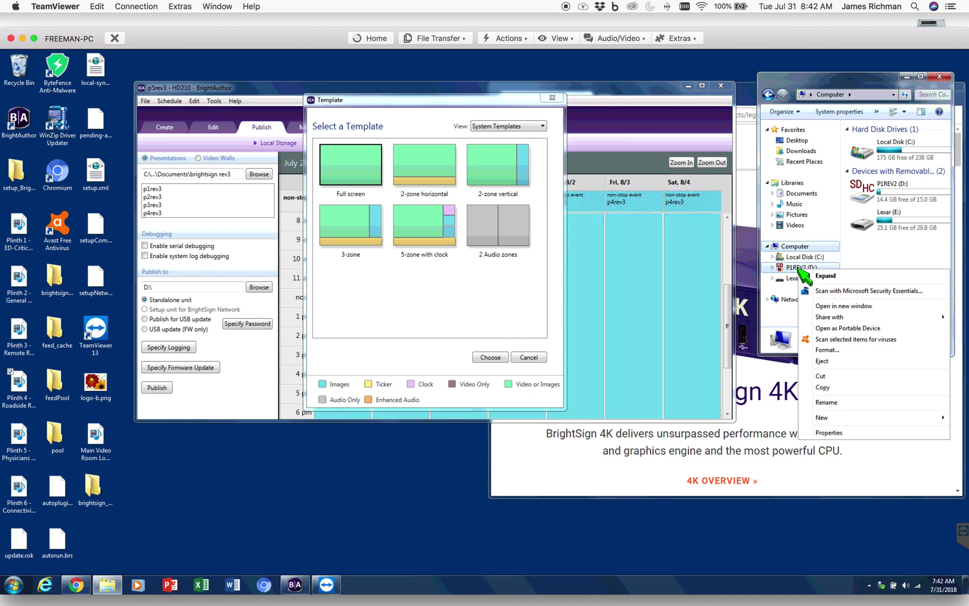
click(832, 349)
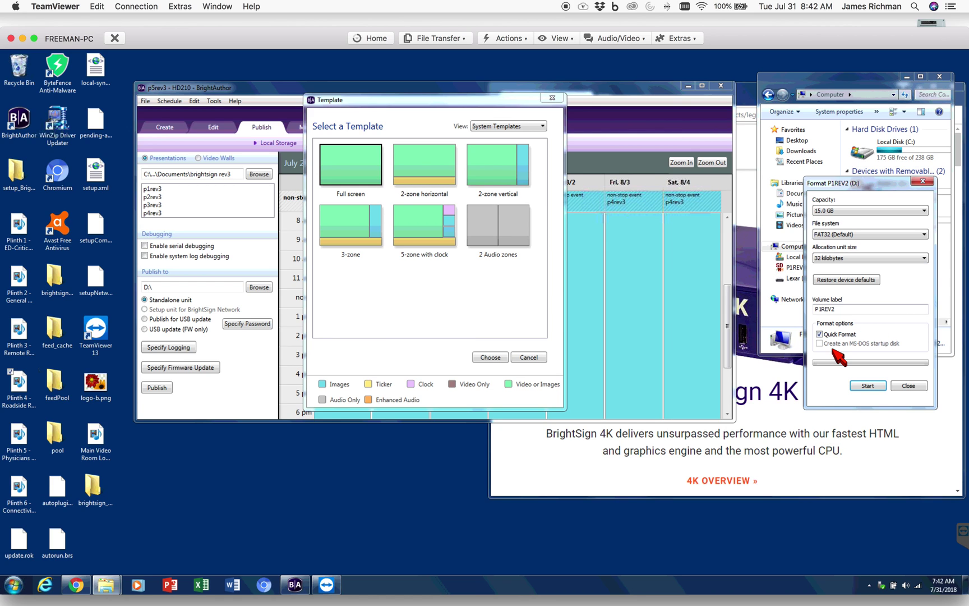
click(867, 386)
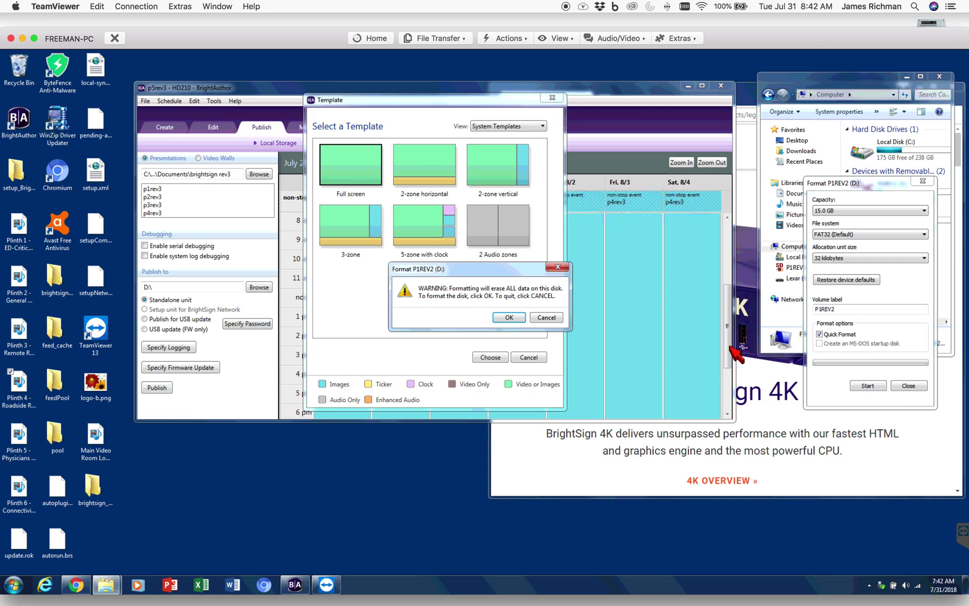
click(555, 318)
double_click(861, 309)
click(861, 309)
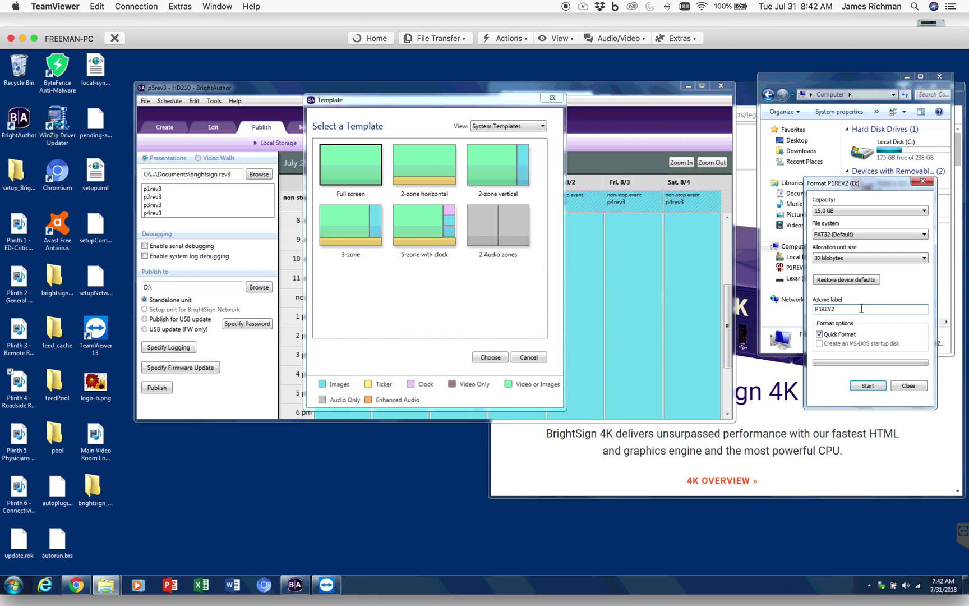
text(p)
click(869, 385)
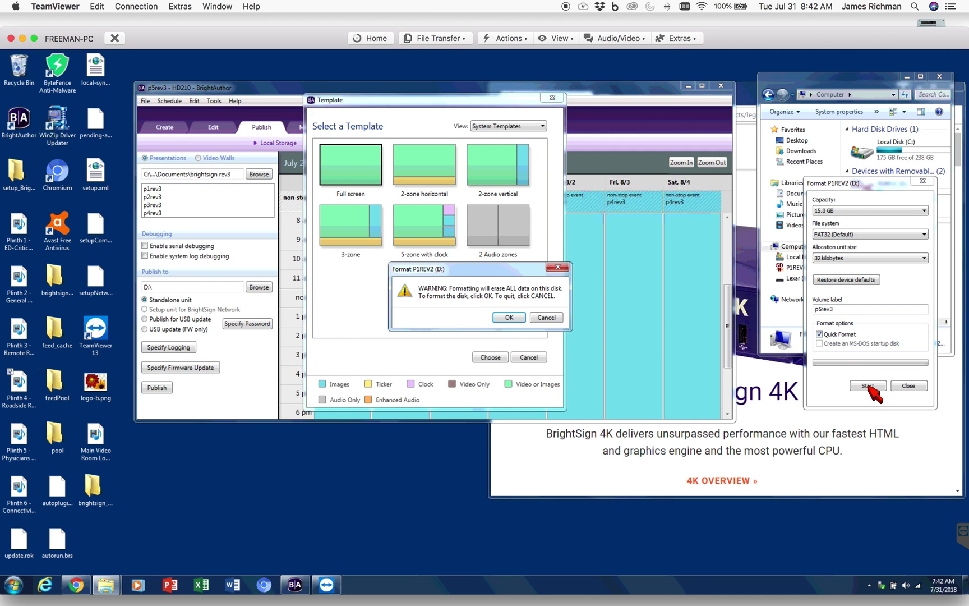
click(508, 317)
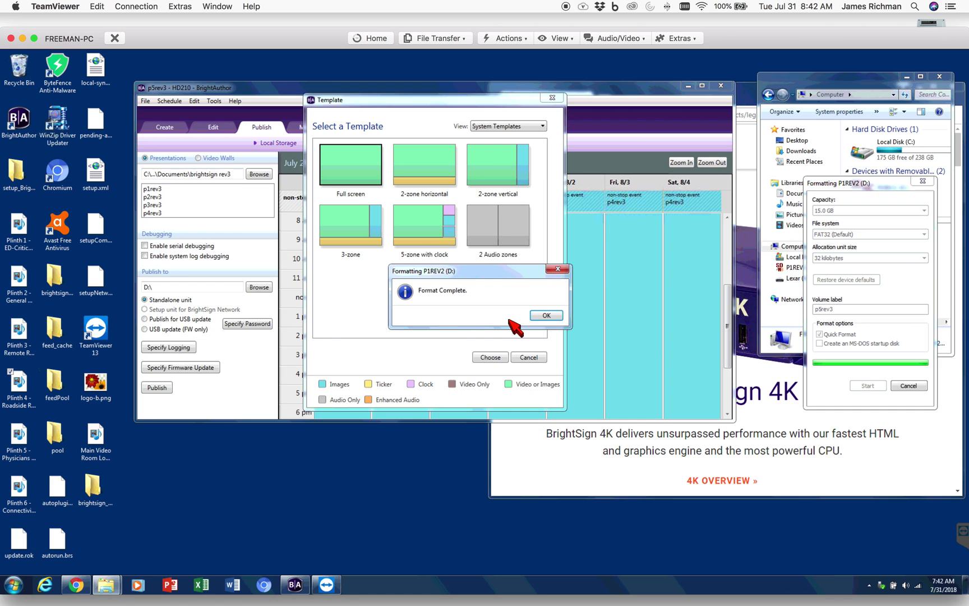
click(542, 316)
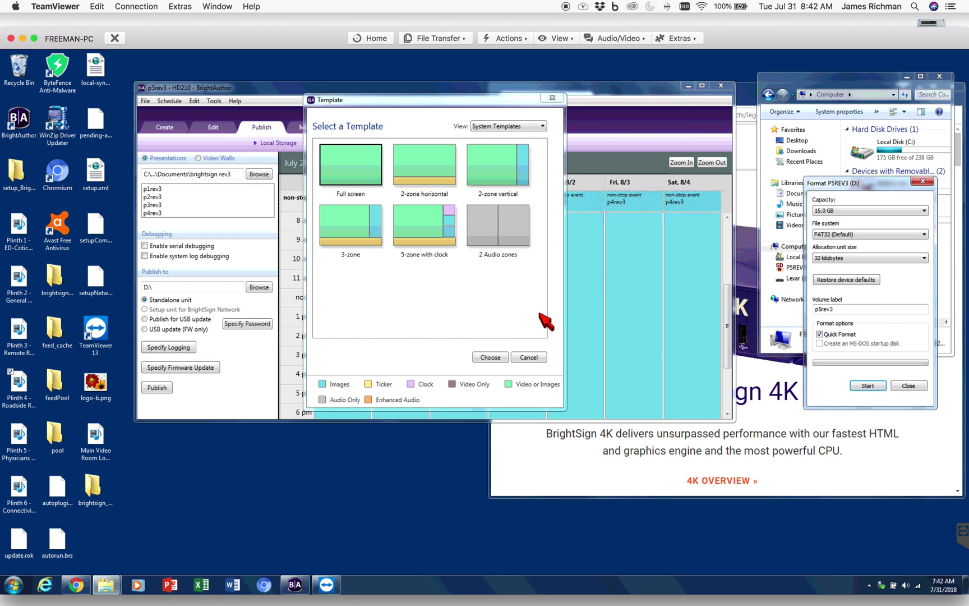
Choose the Full screen template for p5rev3 and make its playlist interactive.
click(492, 357)
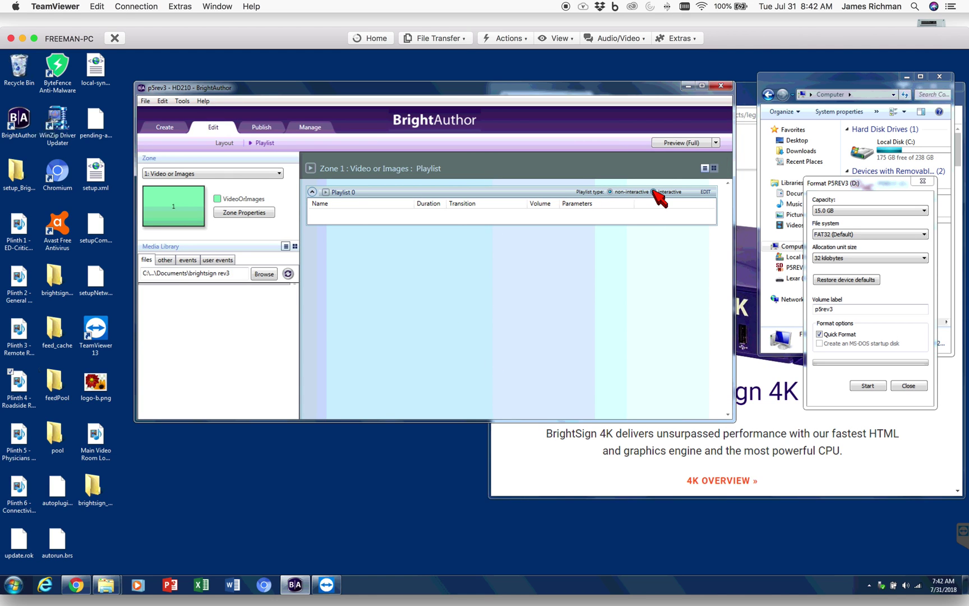
click(653, 192)
click(236, 369)
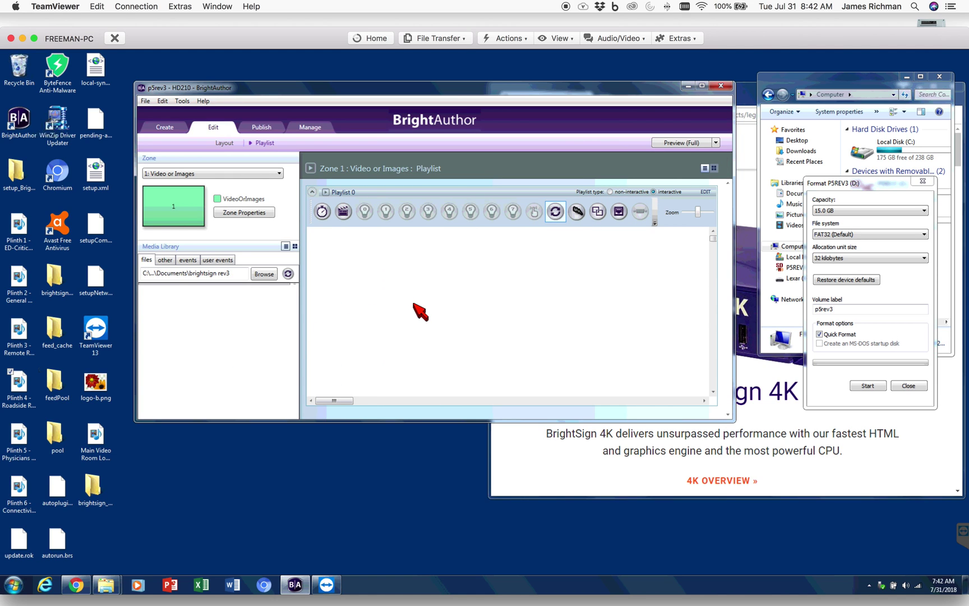
Add the desktop's logo-b.png as the home state and place the Plinth 5 Physicians Office video beside it in the playlist.
click(103, 384)
drag(104, 384, 389, 285)
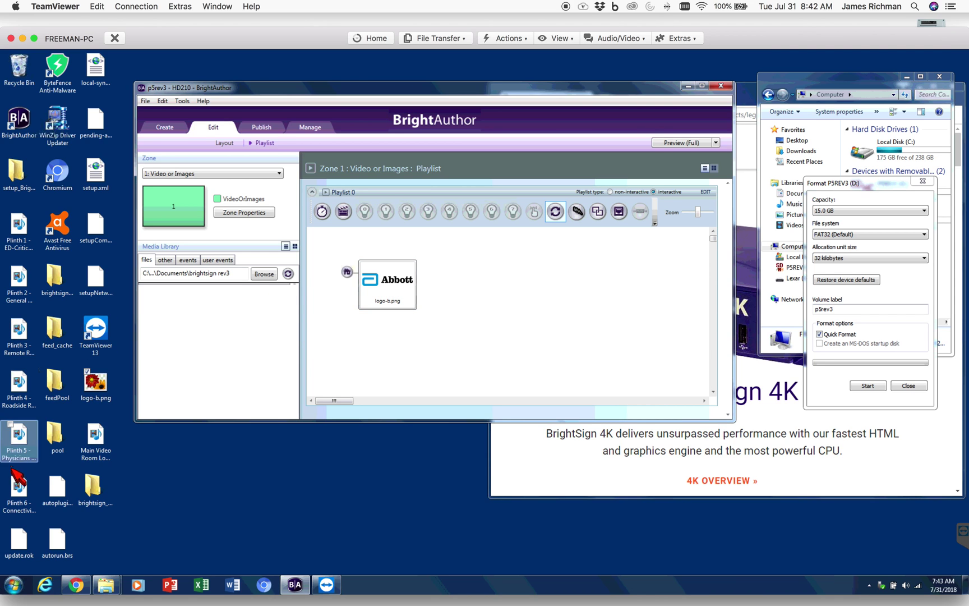
drag(21, 441, 522, 286)
click(414, 362)
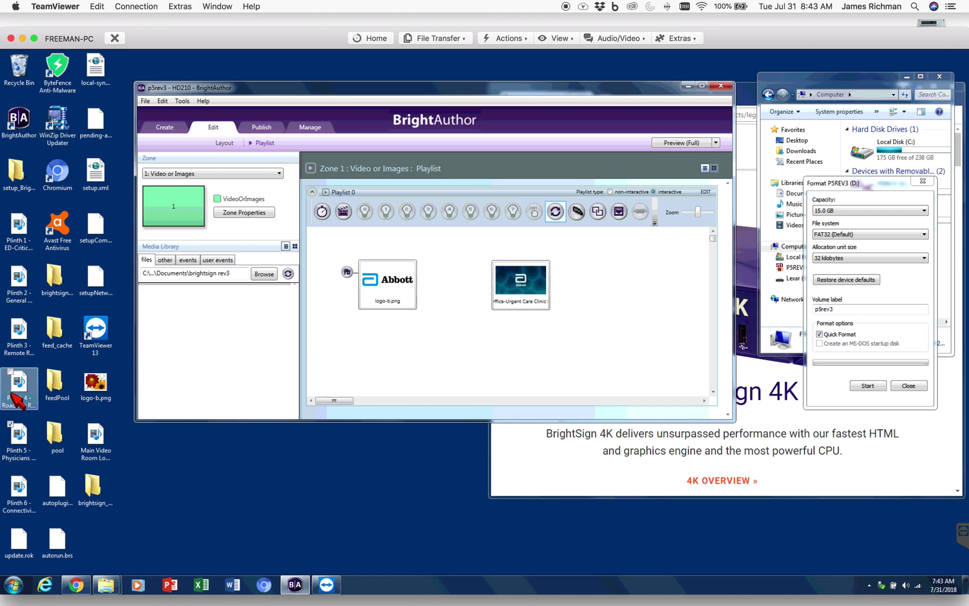
Check the Plinth 5 video file's detailed properties, including its length, frame size, bit rate and frame rate.
right_click(14, 432)
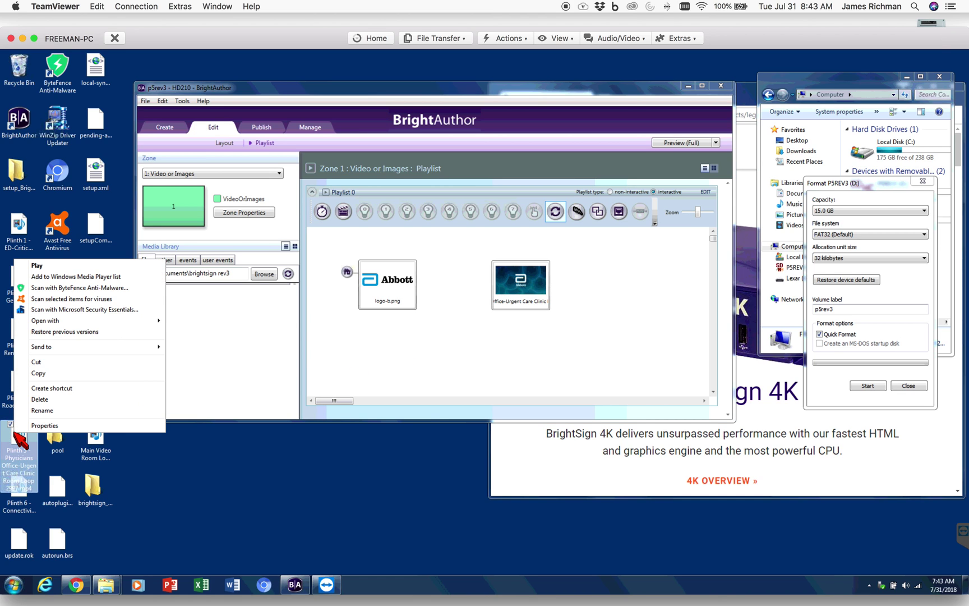
click(45, 425)
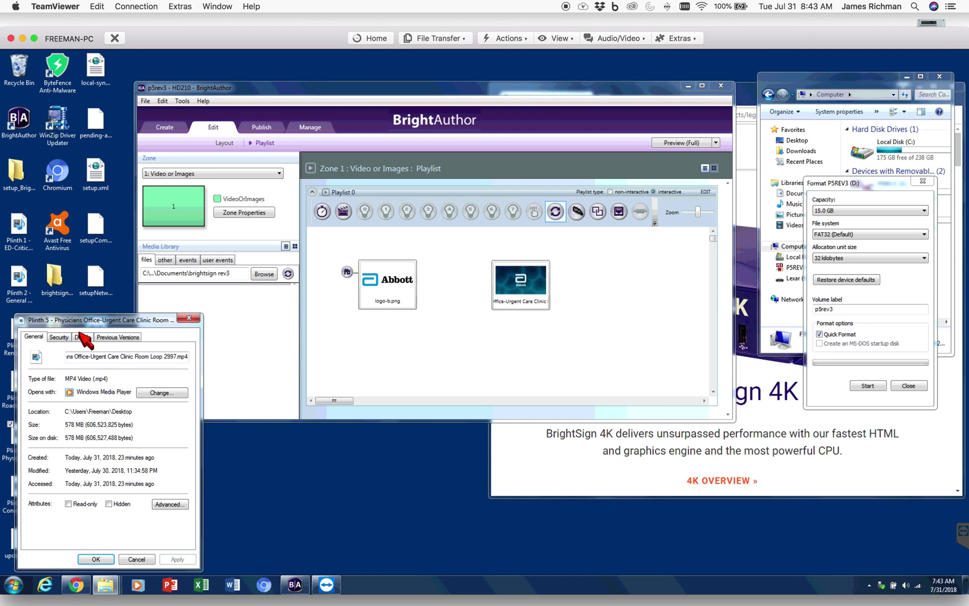
click(83, 337)
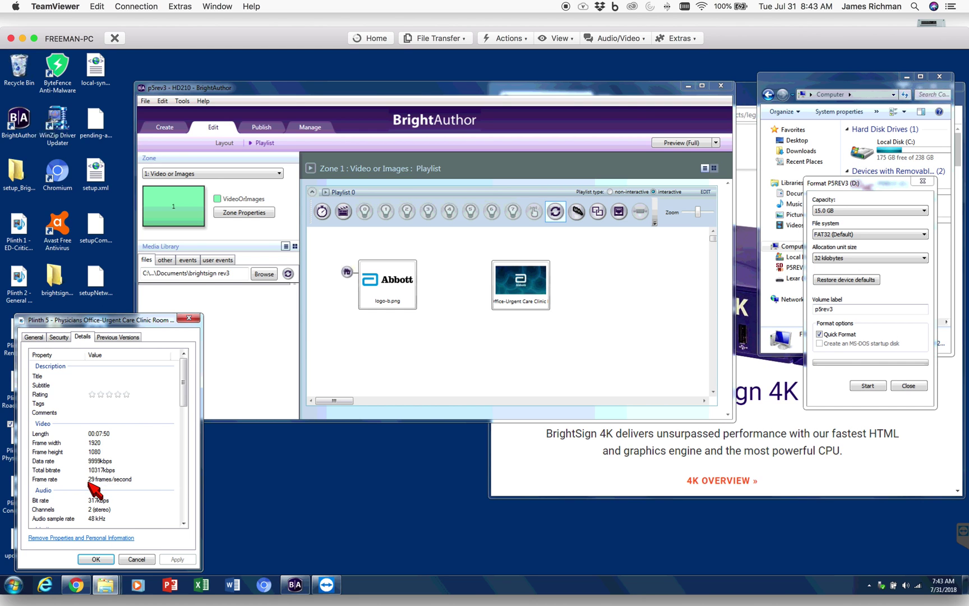
mouse_move(185, 372)
mouse_down()
mouse_move(186, 424)
mouse_move(189, 372)
mouse_move(193, 384)
mouse_up()
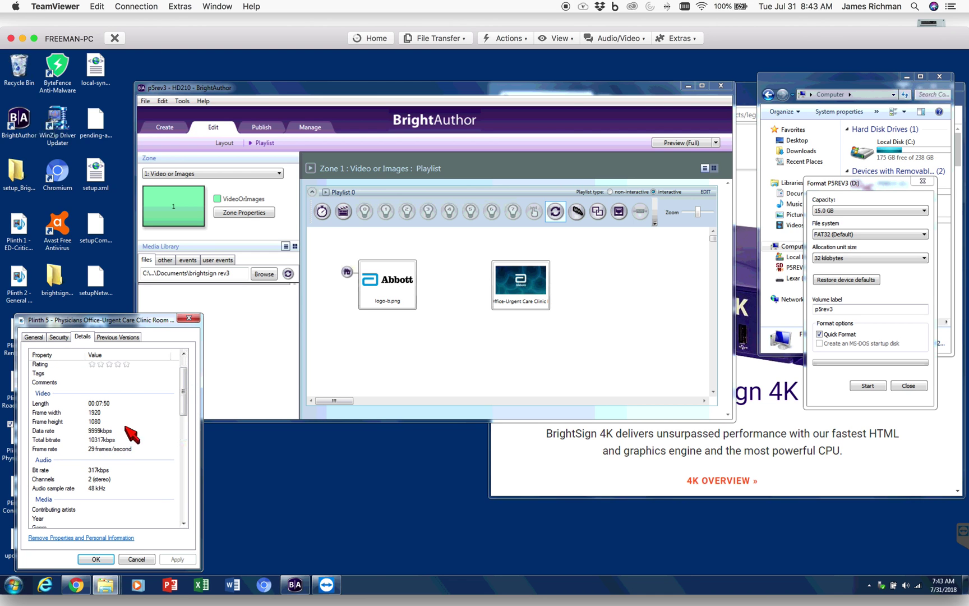
drag(186, 385, 171, 507)
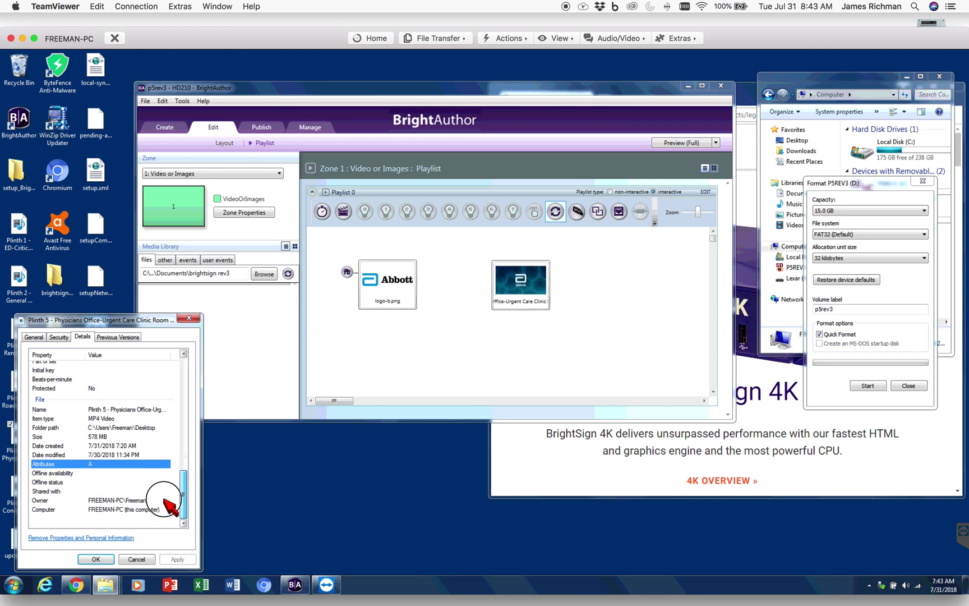
click(189, 318)
Add a 30-second timeout event to logo-b.png that transitions to the Plinth 5 video.
click(321, 209)
drag(395, 305, 527, 286)
double_click(387, 320)
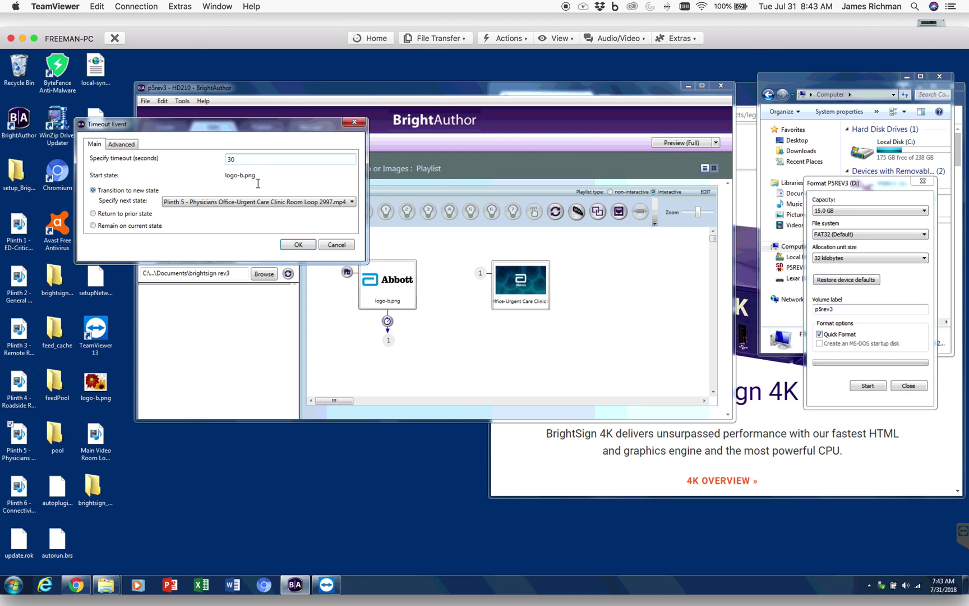
click(297, 244)
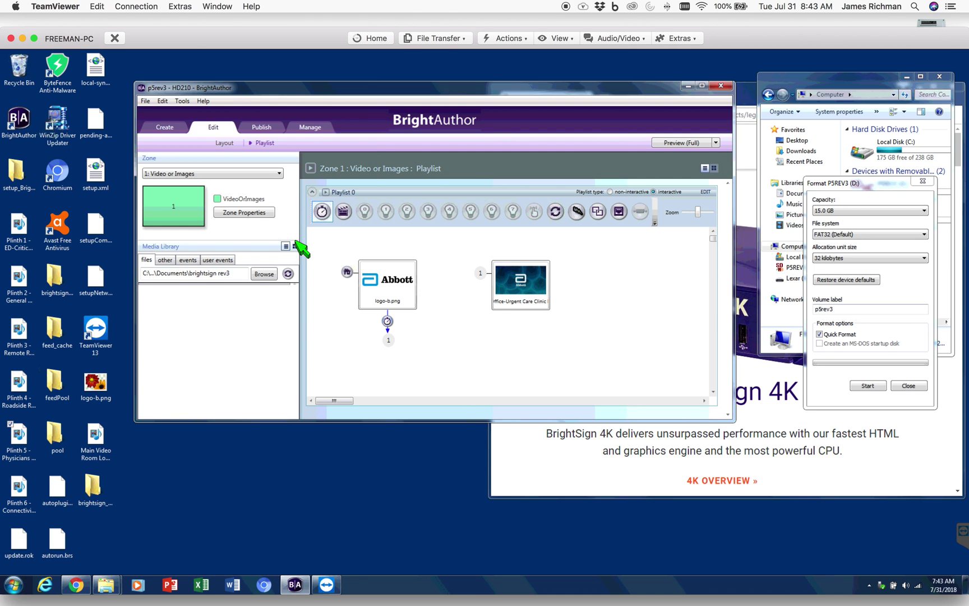
Add a synchronize event with the keyword go to the Plinth 5 video, transitioning to the same Plinth 5 video.
click(555, 212)
drag(523, 297, 396, 287)
click(243, 203)
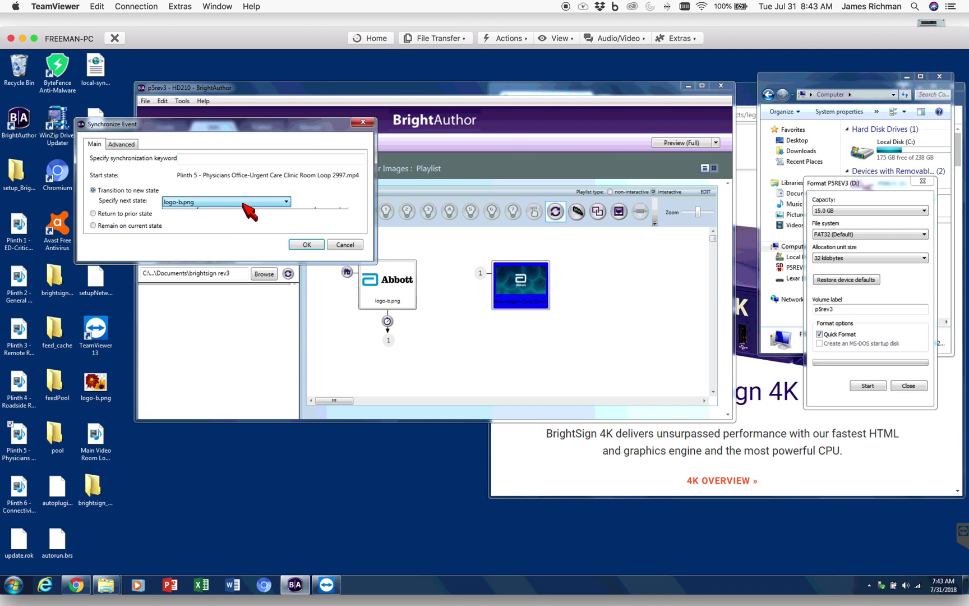
click(244, 212)
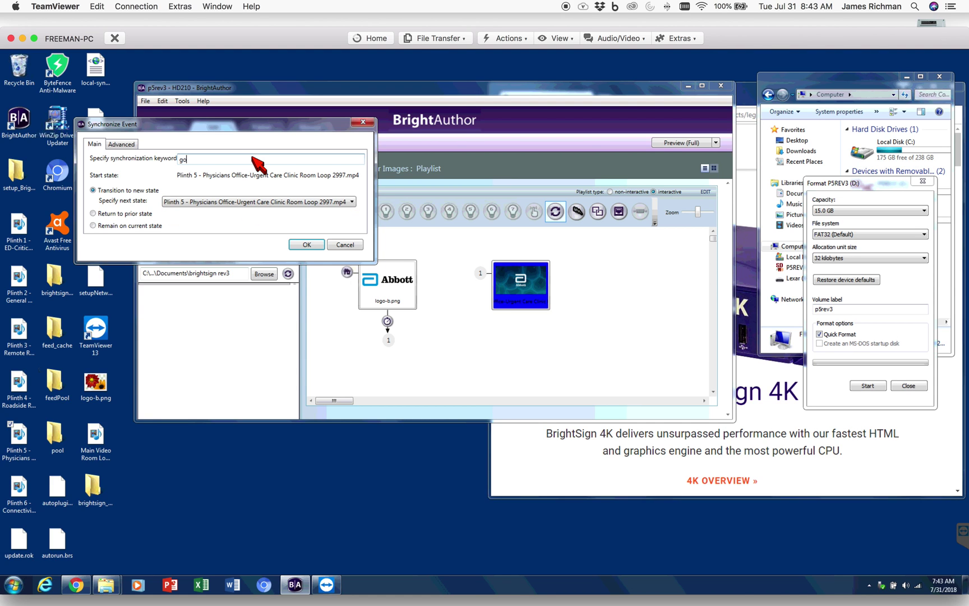
click(309, 245)
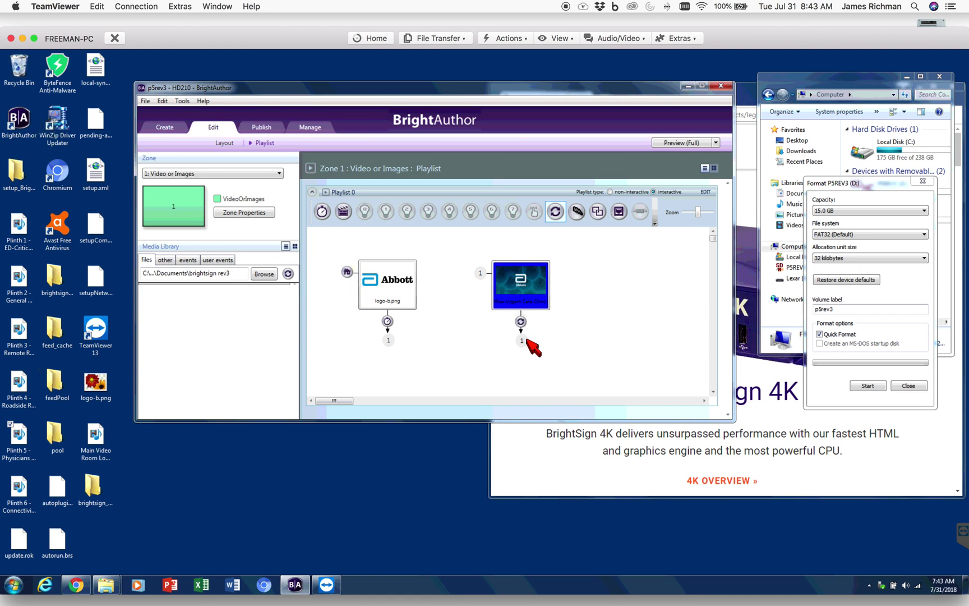
mouse_move(517, 340)
Save p5rev3 for inclusion in the publishing schedule.
click(260, 128)
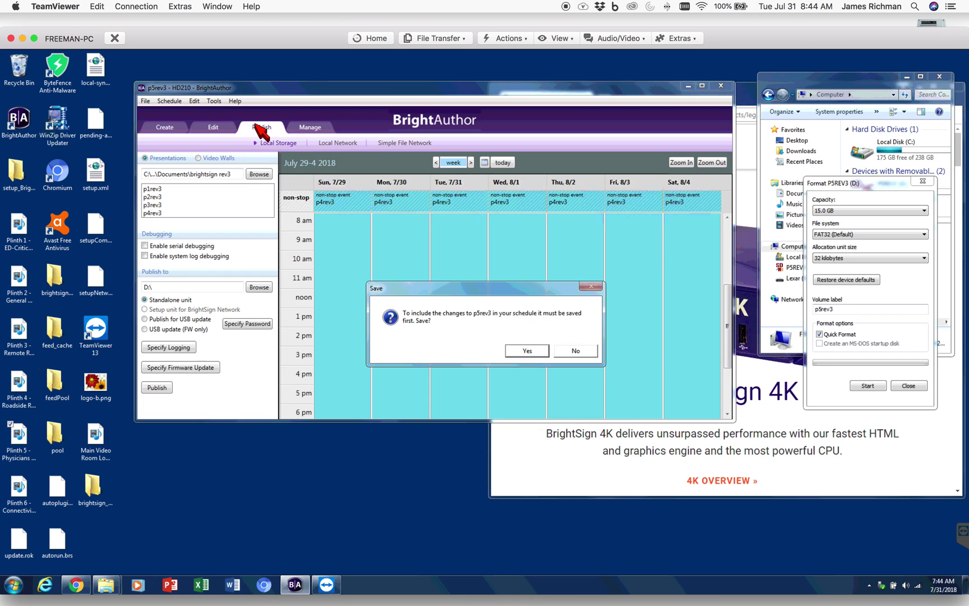
click(527, 350)
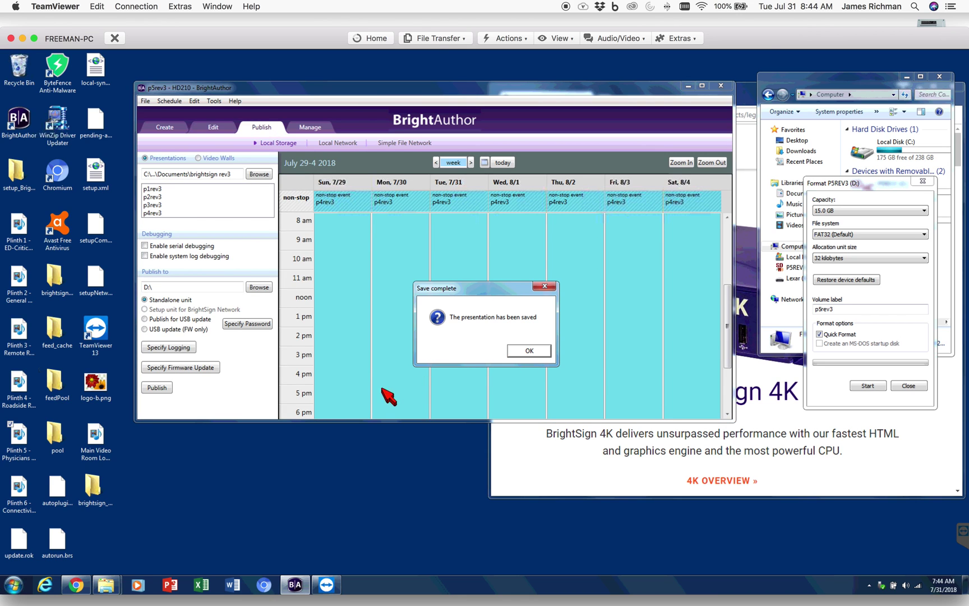
click(513, 350)
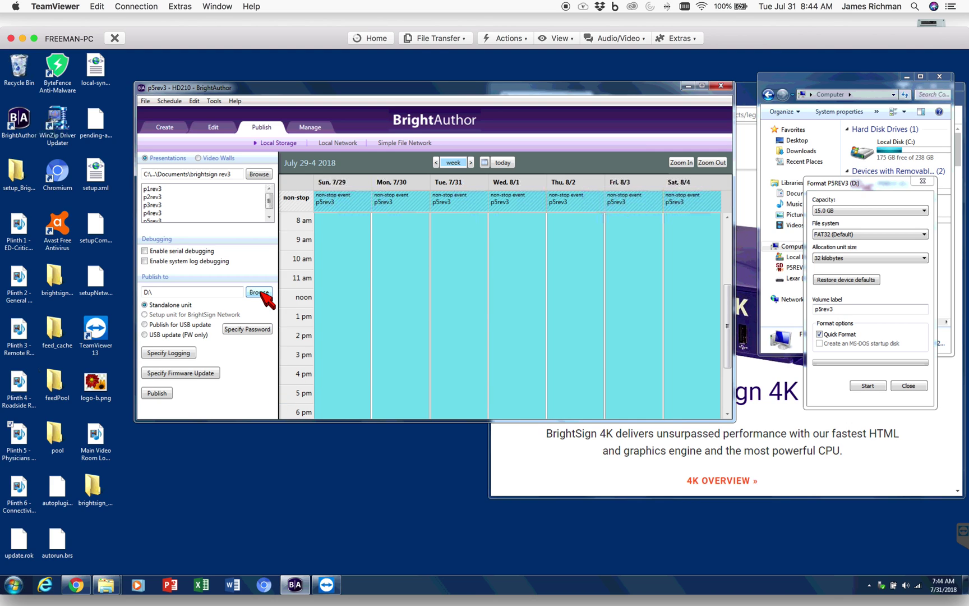
Publish the p5rev3 schedule to D:\ as a standalone unit and open BrightSign's HD overview page while the files are written.
click(157, 393)
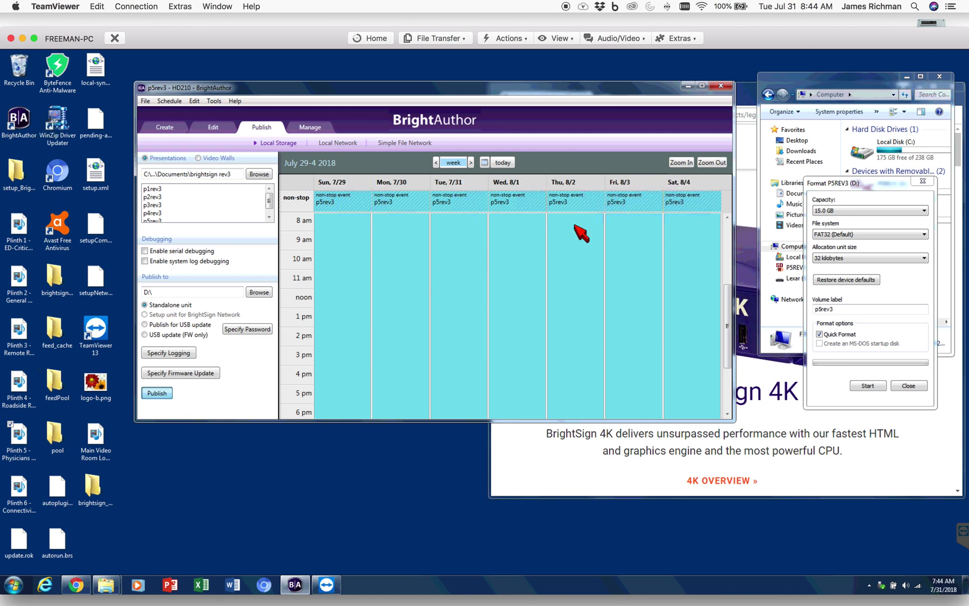
click(871, 88)
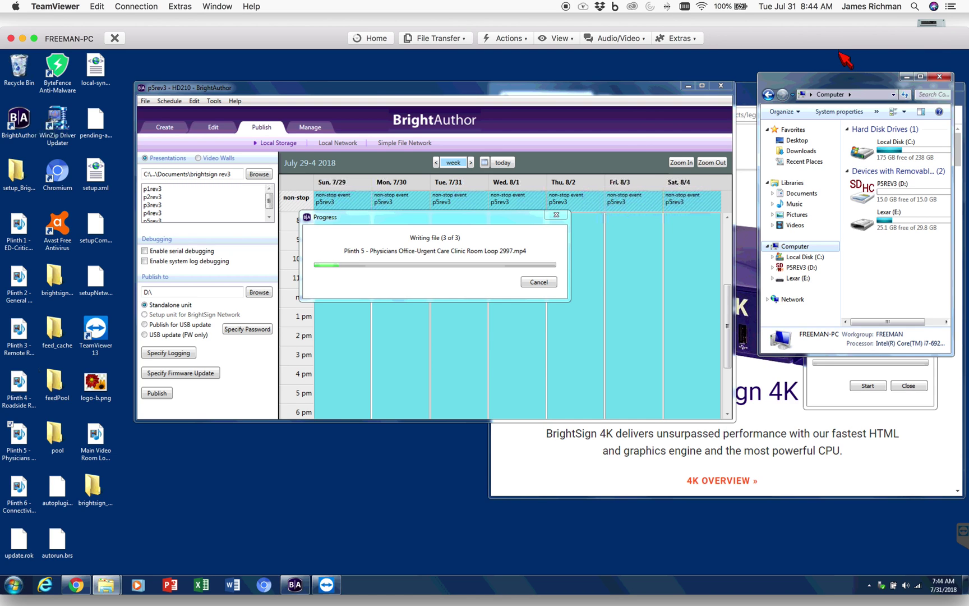
click(752, 90)
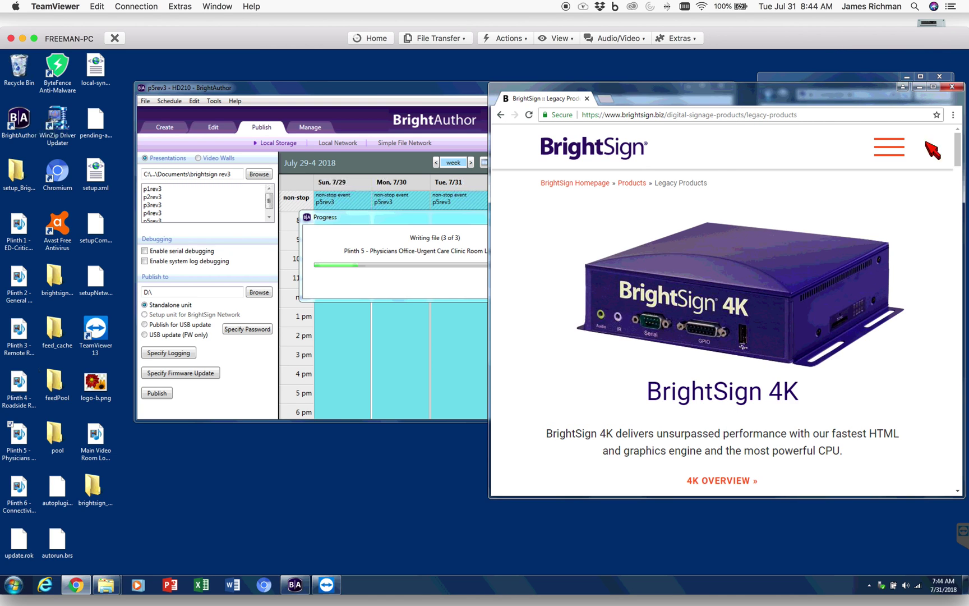
drag(960, 153, 958, 297)
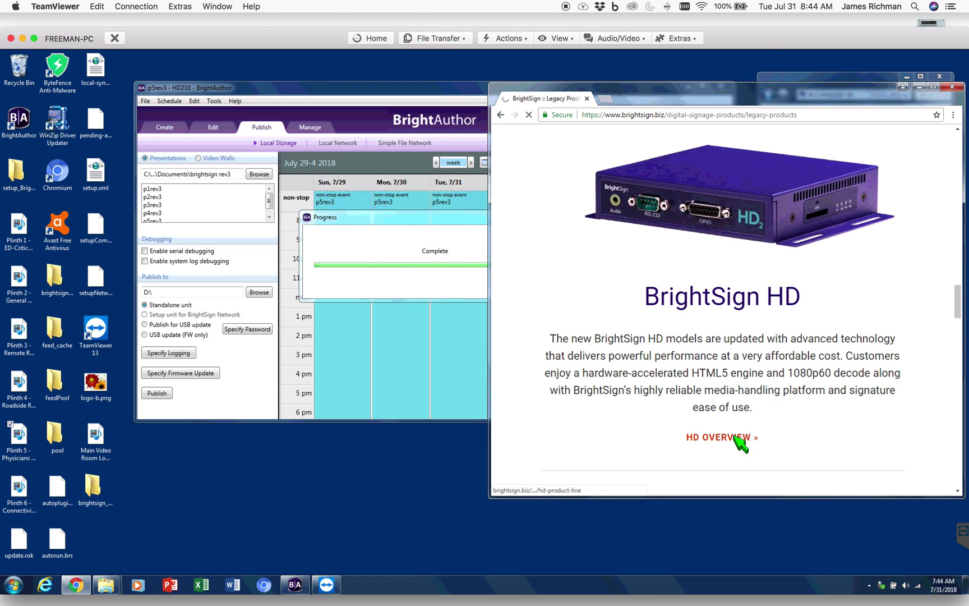
click(439, 217)
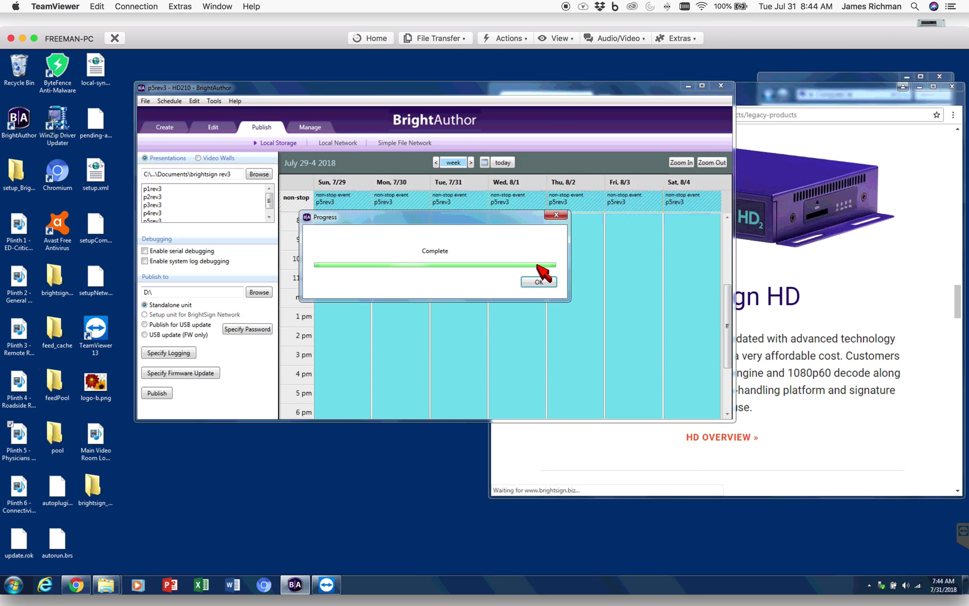
click(538, 281)
Show the list of legacy product lines on BrightSign's HD Product Line page.
click(766, 93)
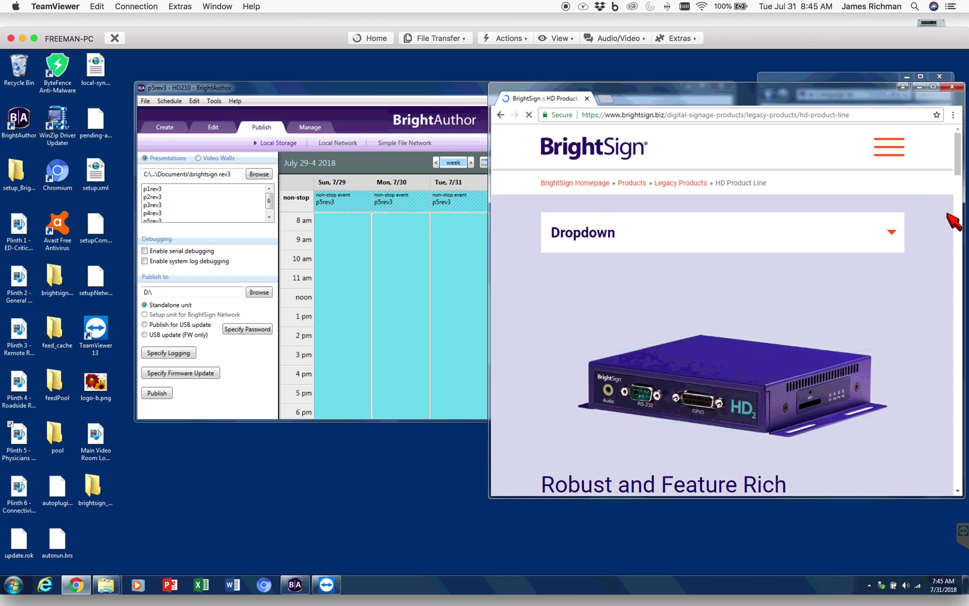
click(890, 231)
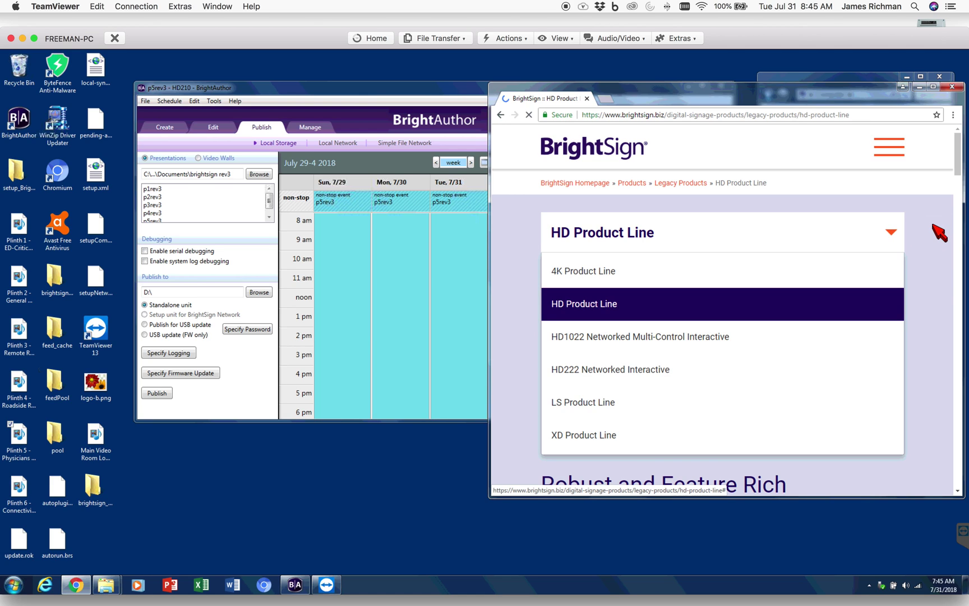
Create a new HD210 presentation named p6rev3 at 1920x1080x29.97p with the Full screen template.
click(144, 102)
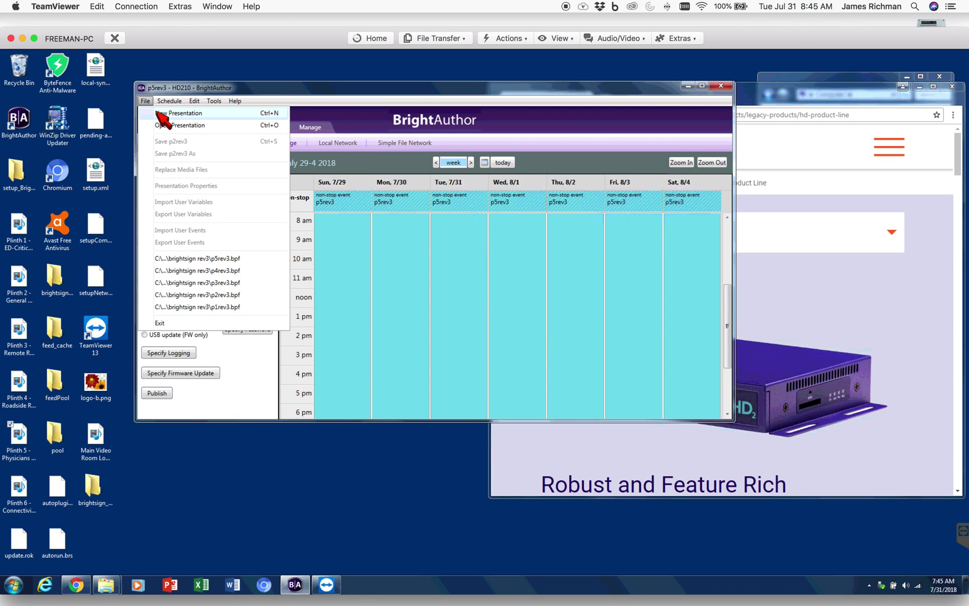
click(158, 112)
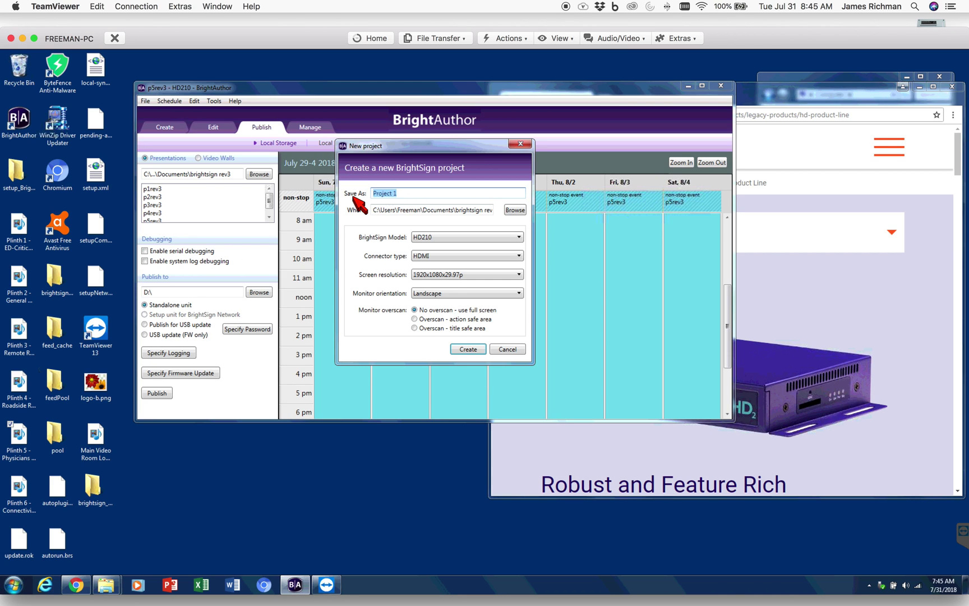
text(p6rev)
click(473, 354)
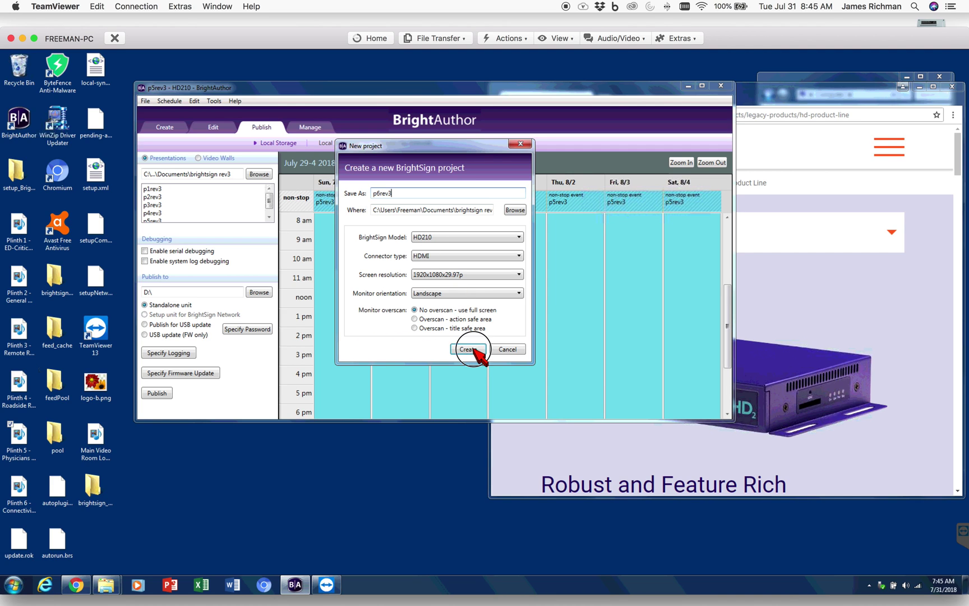
click(849, 75)
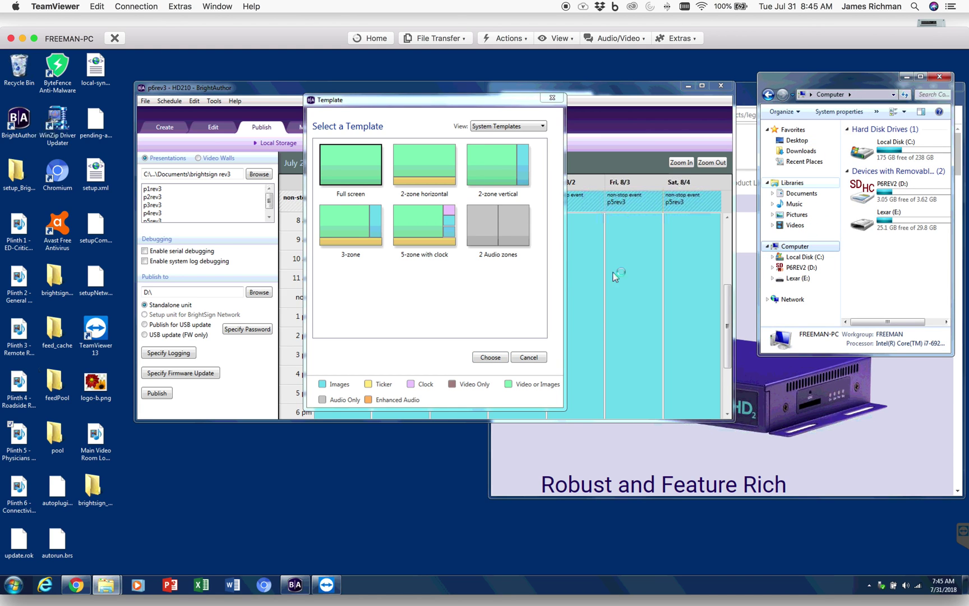
click(491, 358)
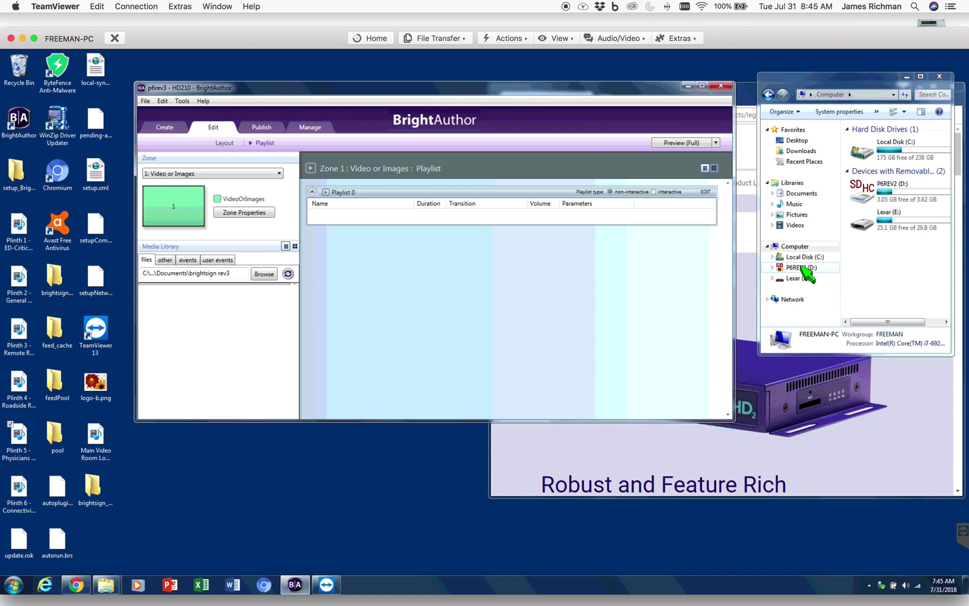
Quick format the P6REV2 (D:) SD card as FAT32 with the volume label p6rev3.
right_click(803, 268)
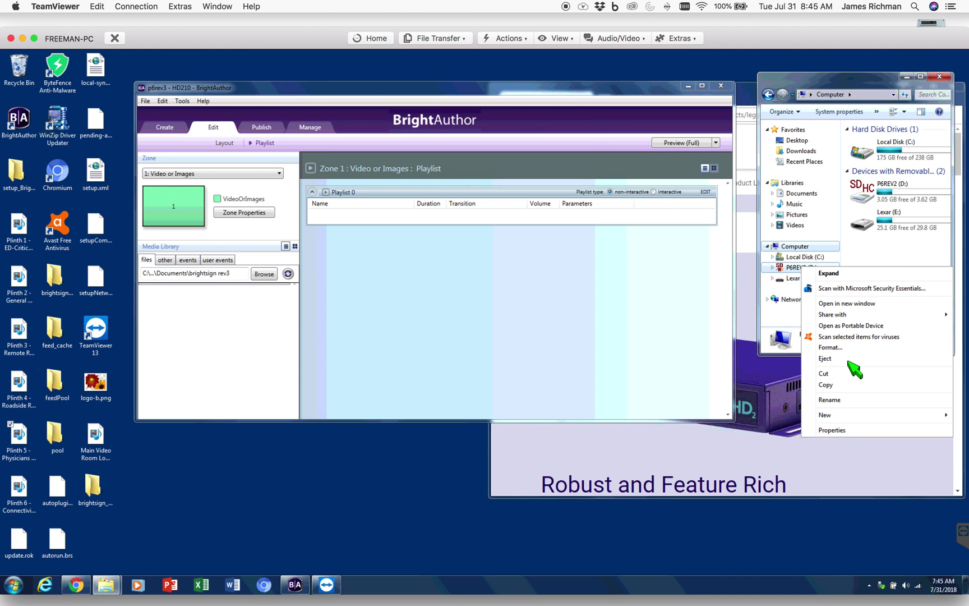
click(875, 347)
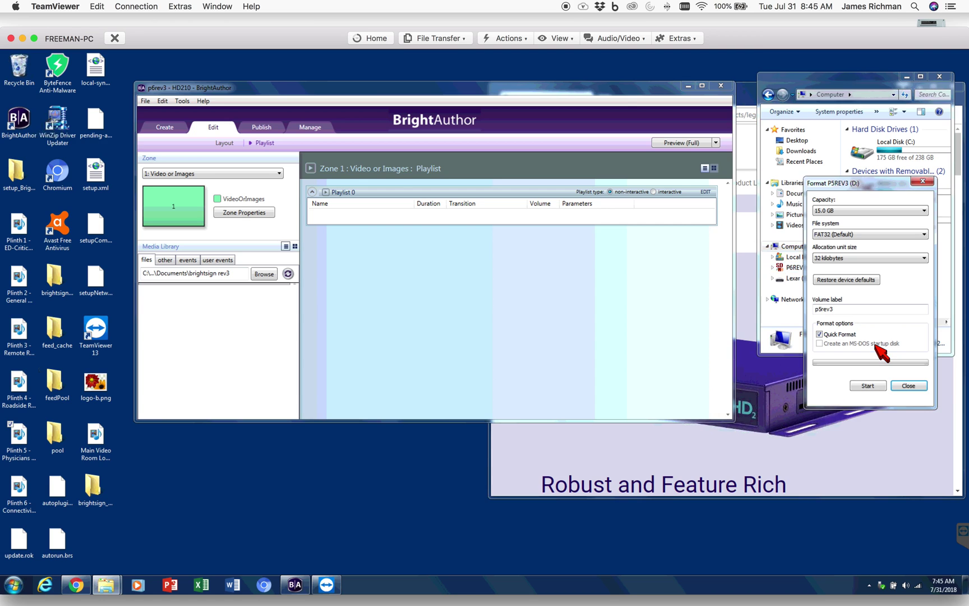
click(846, 309)
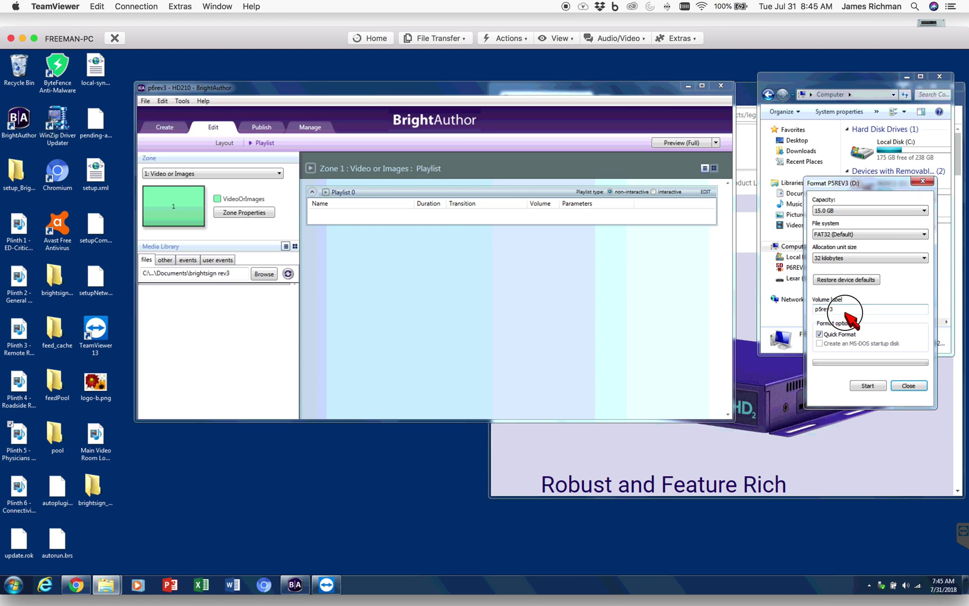
double_click(846, 310)
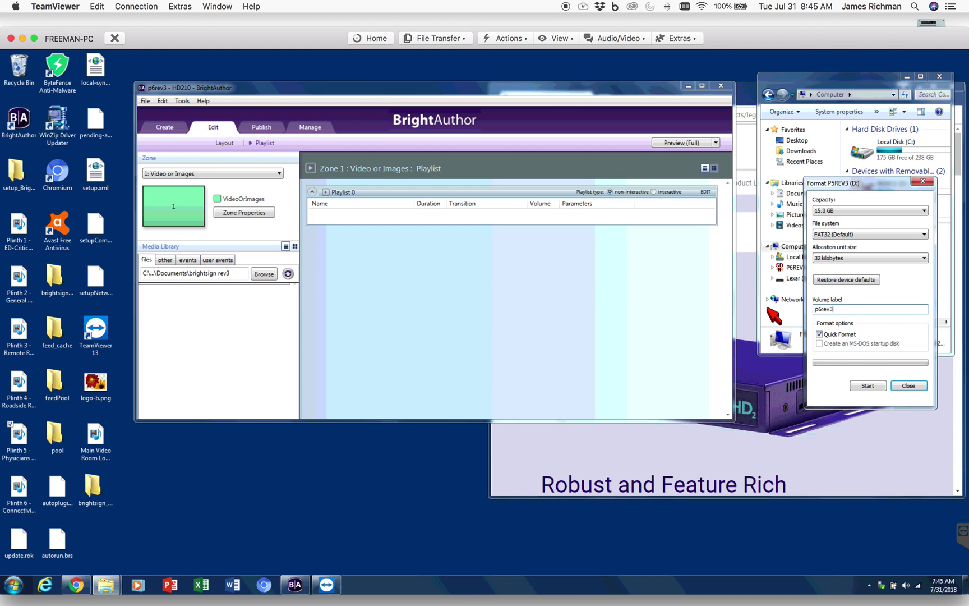
click(876, 385)
click(517, 311)
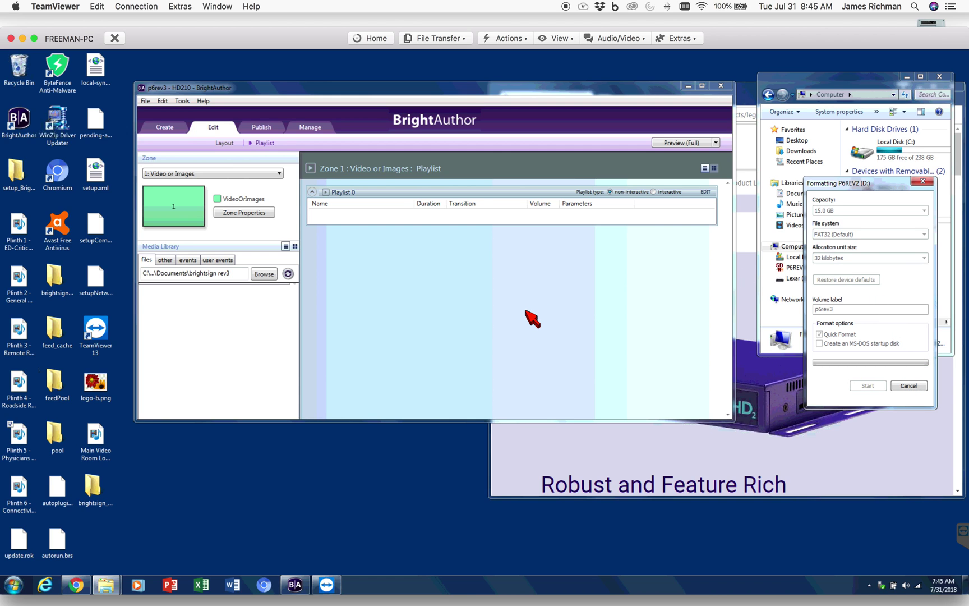
click(543, 314)
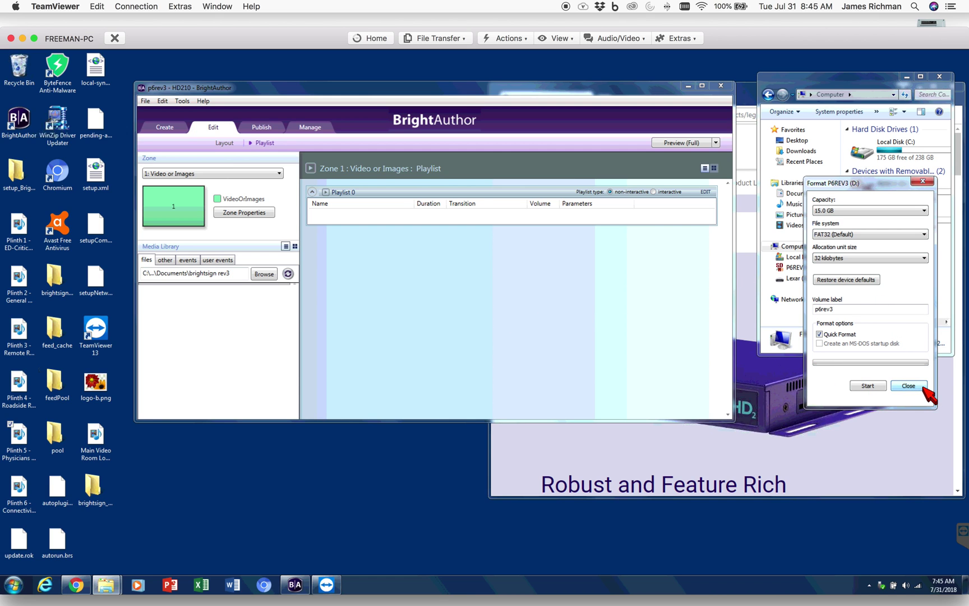
click(907, 386)
Make the playlist interactive and add logo-b.png as the home state with the Plinth 6 Connectivity Room Loop video beside it.
click(653, 192)
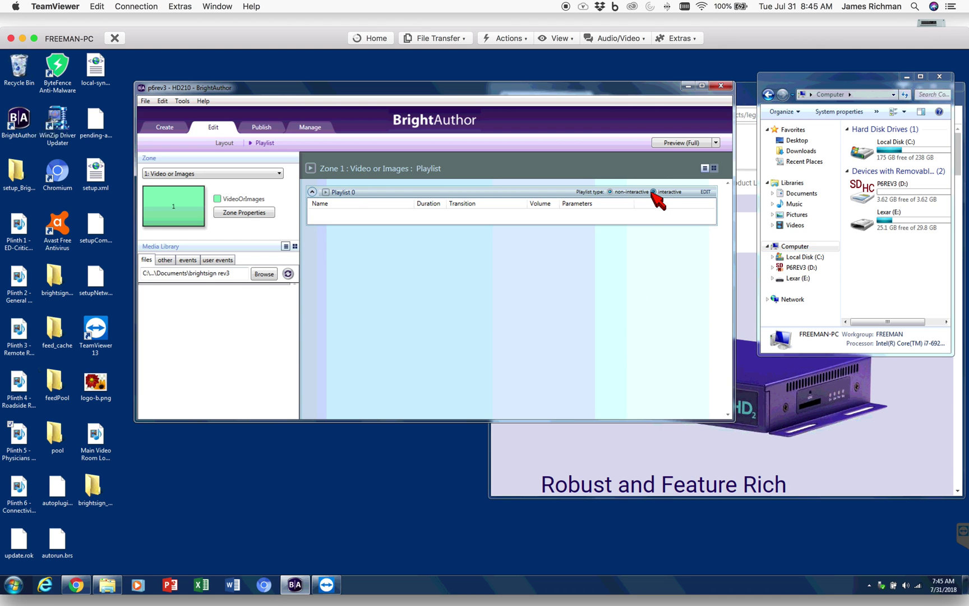
drag(96, 405, 381, 278)
click(221, 374)
click(482, 285)
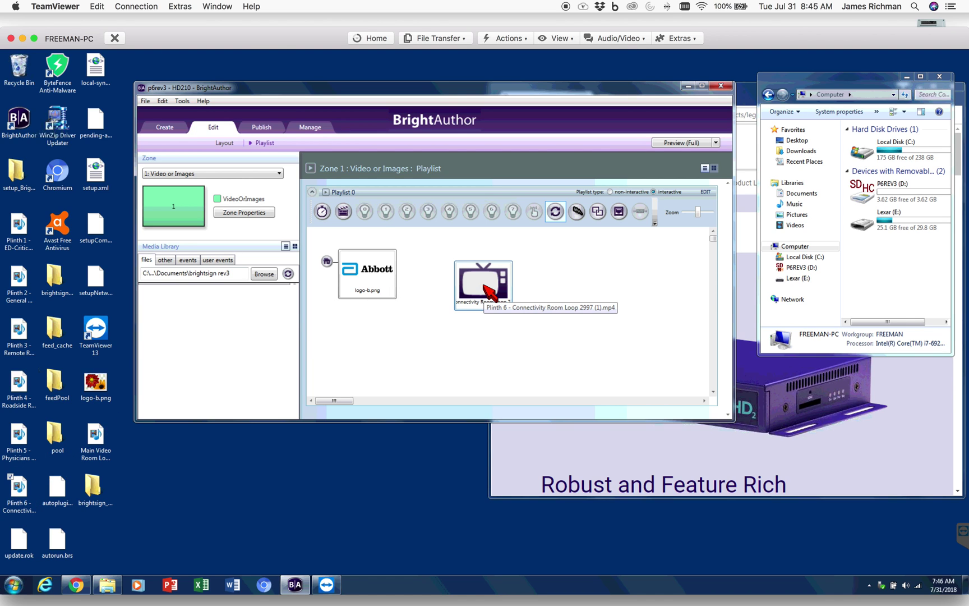
Add a timeout event to logo-b.png that transitions to the Plinth 6 video.
click(322, 212)
drag(367, 291, 485, 283)
double_click(367, 310)
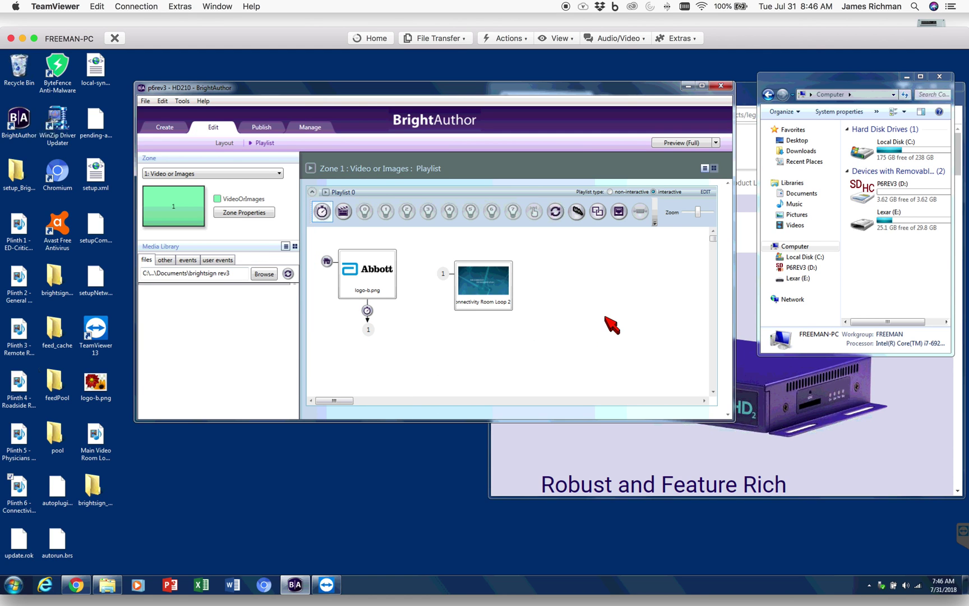
Try to add a synchronize event with the keyword 30 to the Plinth 6 video, remaining on the current state.
click(557, 212)
drag(482, 303, 597, 383)
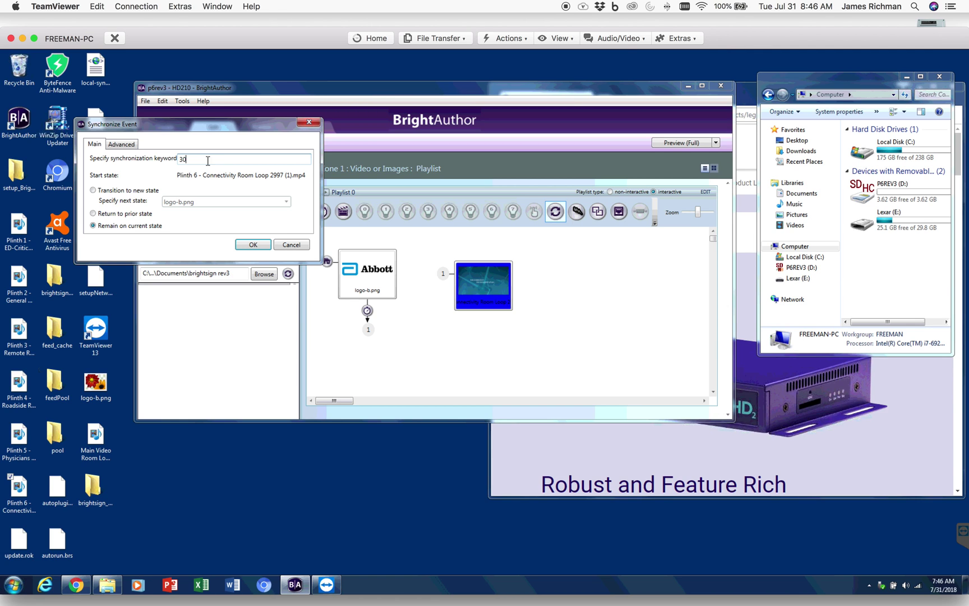
click(253, 245)
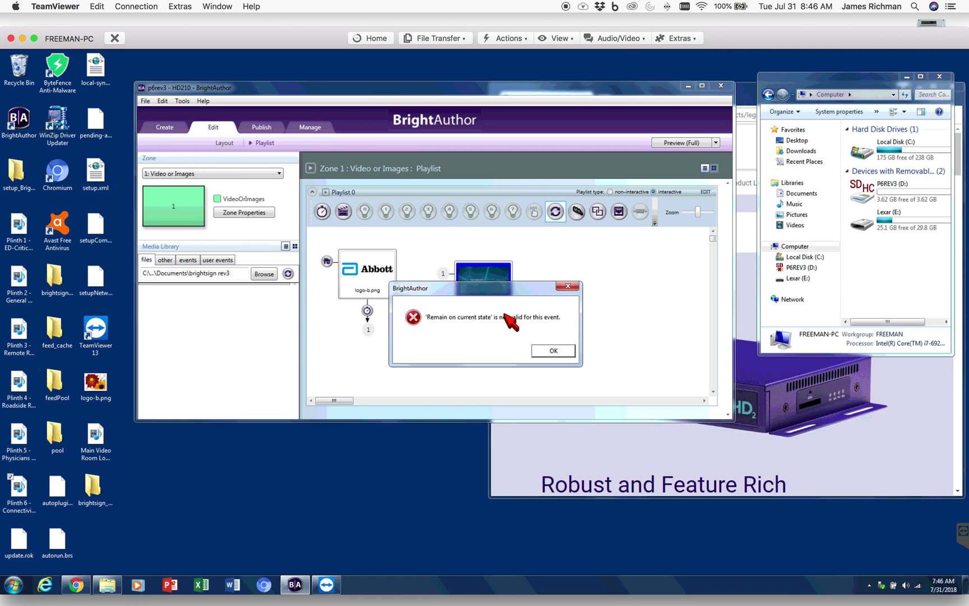
click(553, 351)
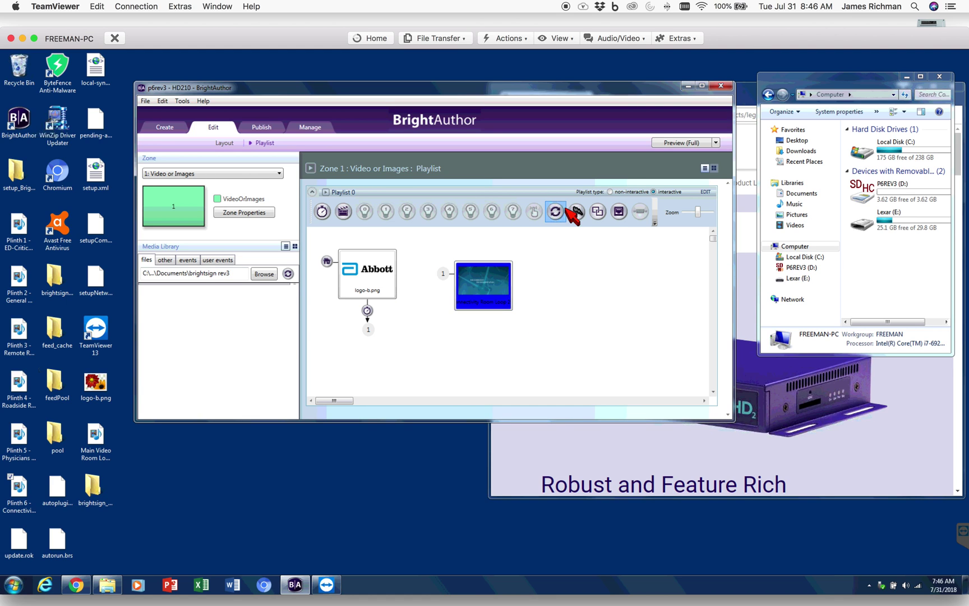
Add a synchronize event with the keyword go to the Plinth 6 video, transitioning to the same Plinth 6 video.
drag(496, 289, 578, 335)
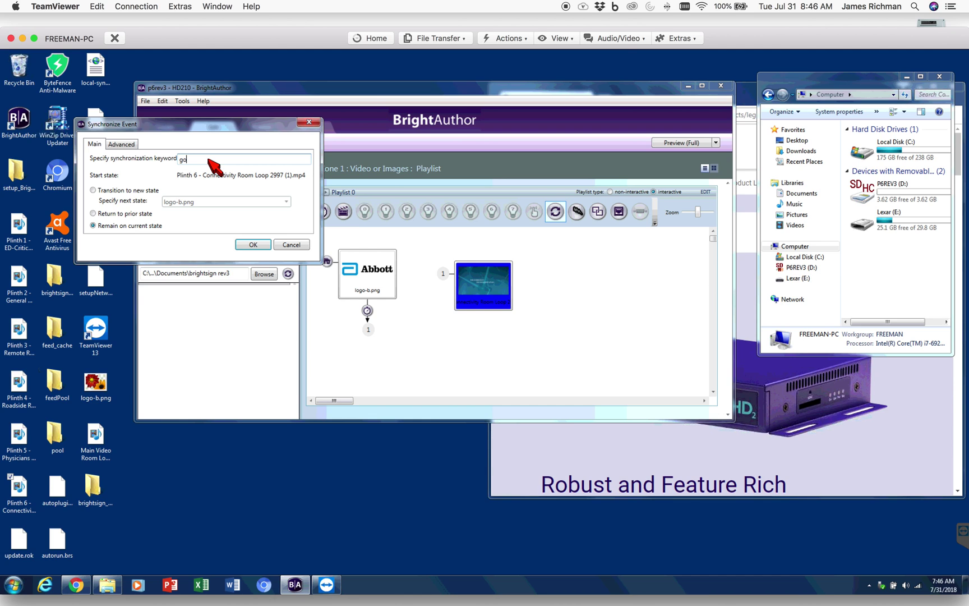
click(124, 190)
click(276, 202)
click(256, 218)
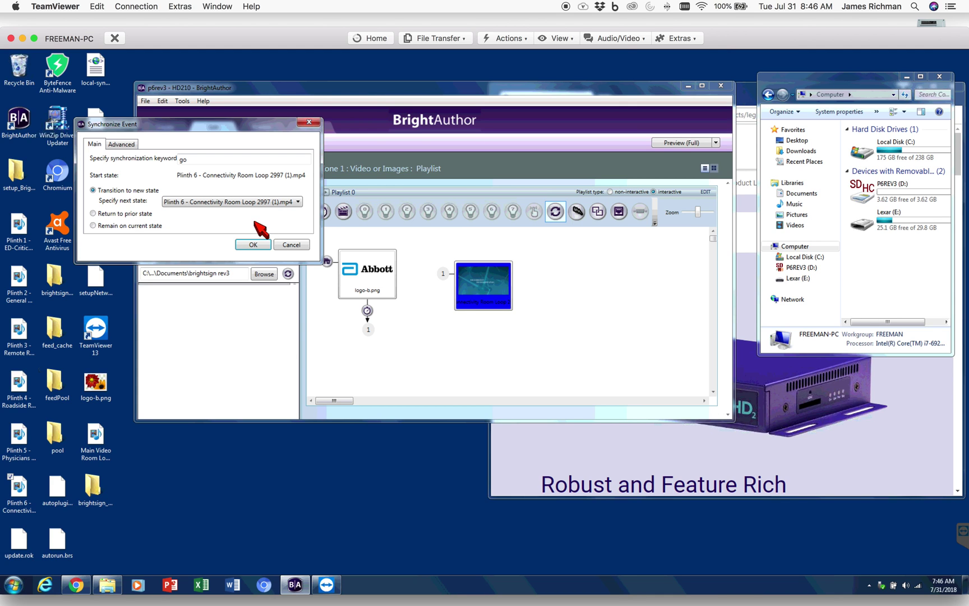
click(251, 243)
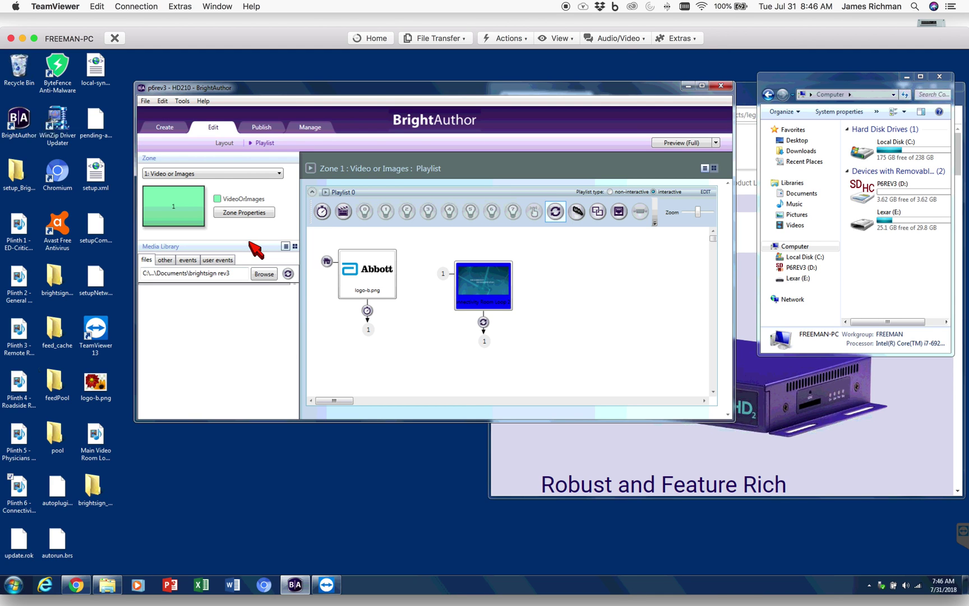
Deselect the Plinth 6 video and save the p6rev3 presentation.
click(560, 306)
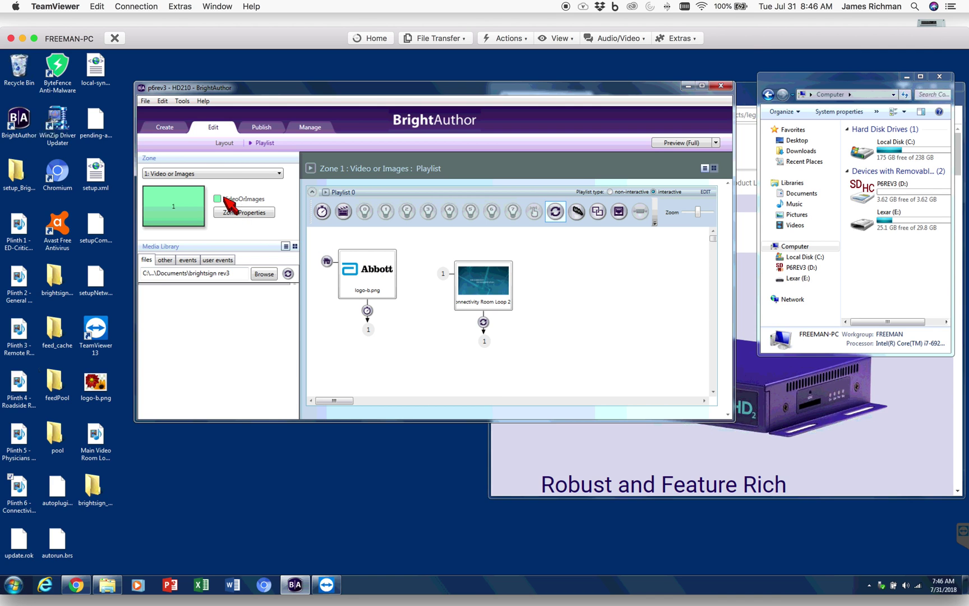
click(145, 101)
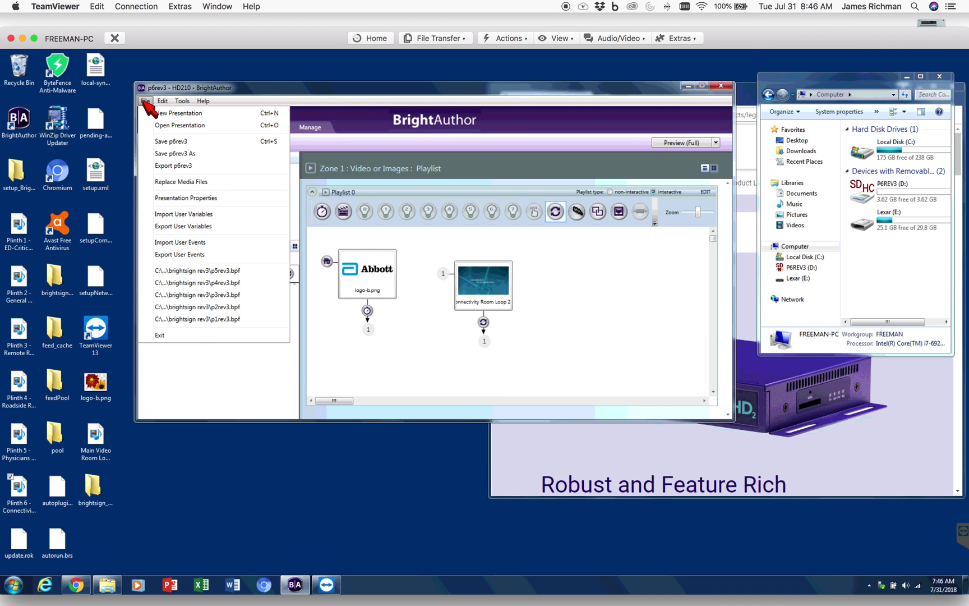
click(171, 143)
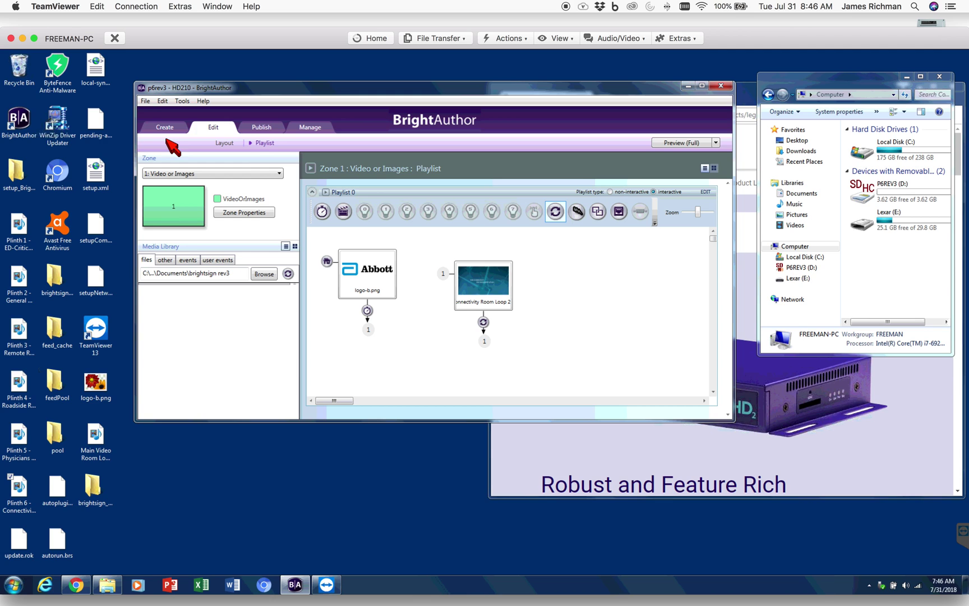
Open the p2rev3 presentation and check its synchronize event's keyword and next state.
click(146, 101)
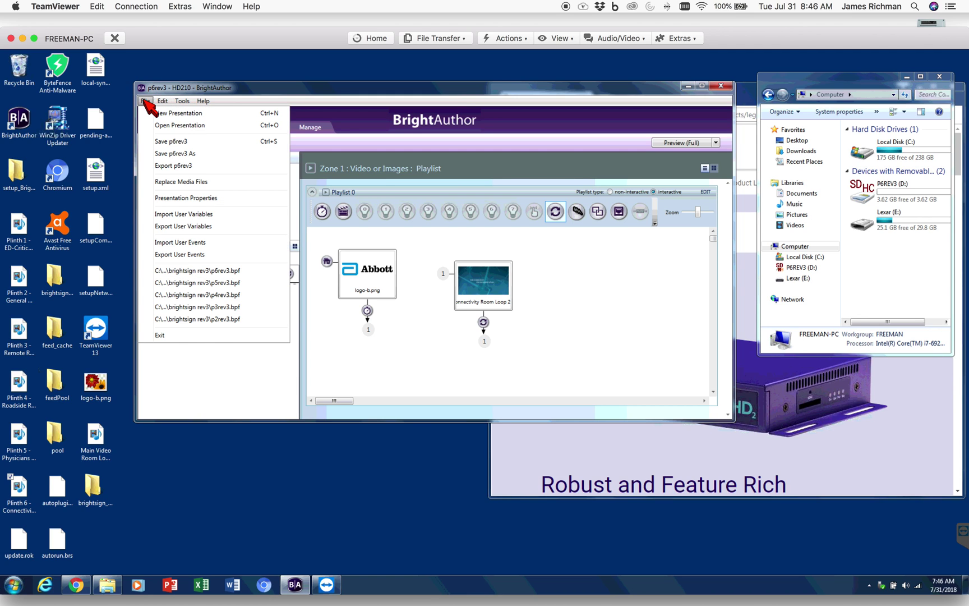
click(196, 320)
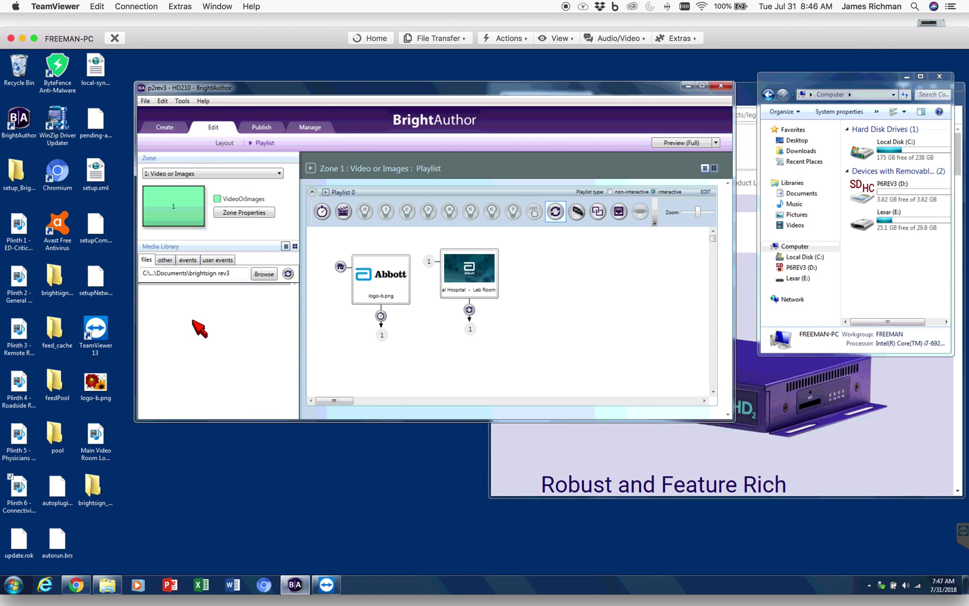
double_click(470, 310)
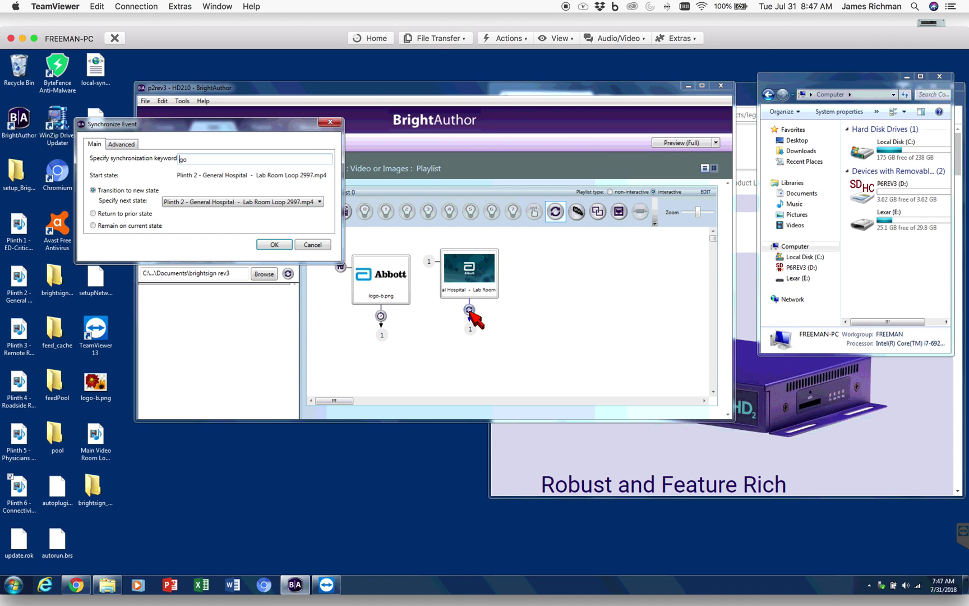
click(313, 245)
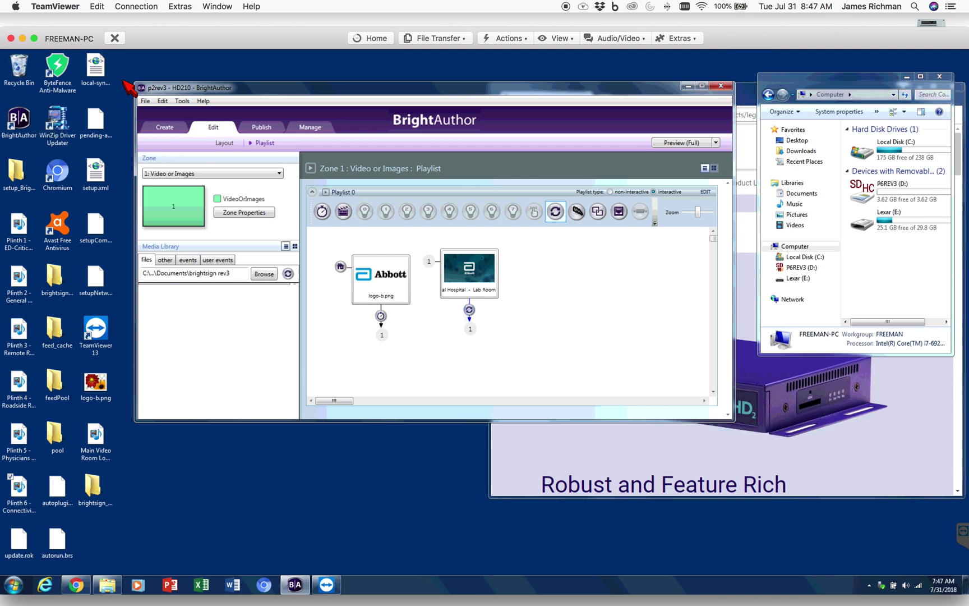
Reopen the p6rev3 presentation and publish it to the D:\ card for a standalone unit.
click(145, 101)
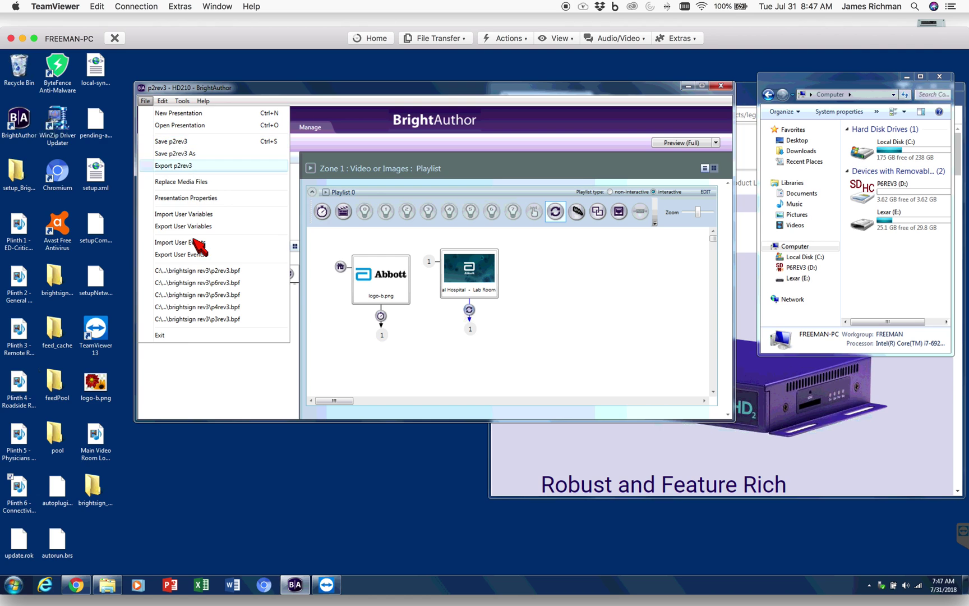
click(241, 283)
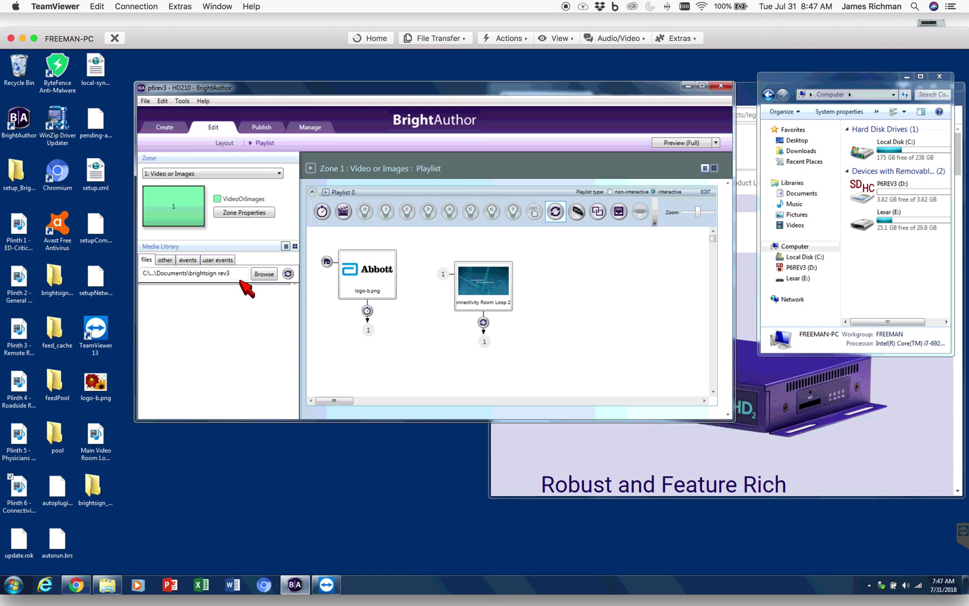
click(261, 128)
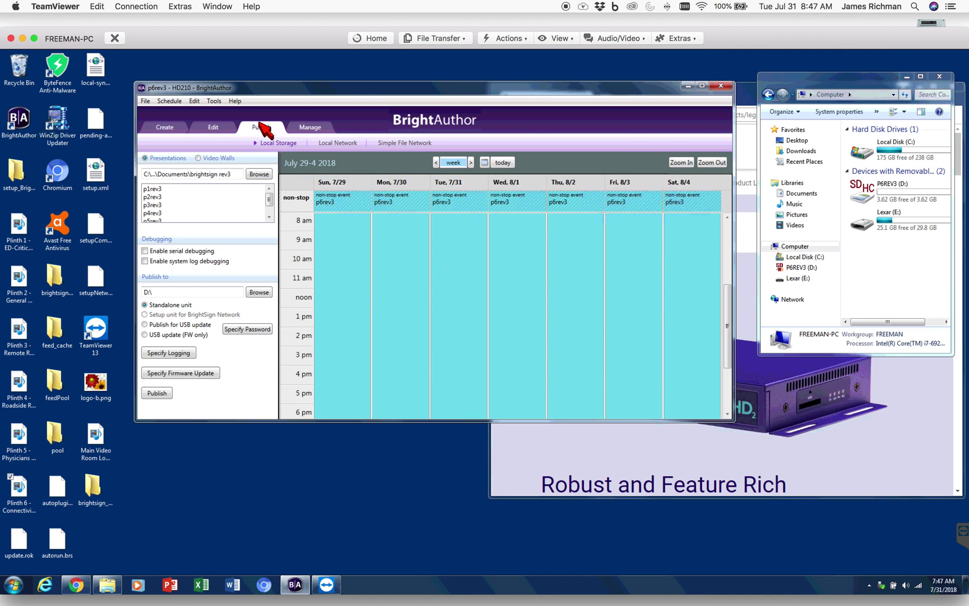
click(157, 393)
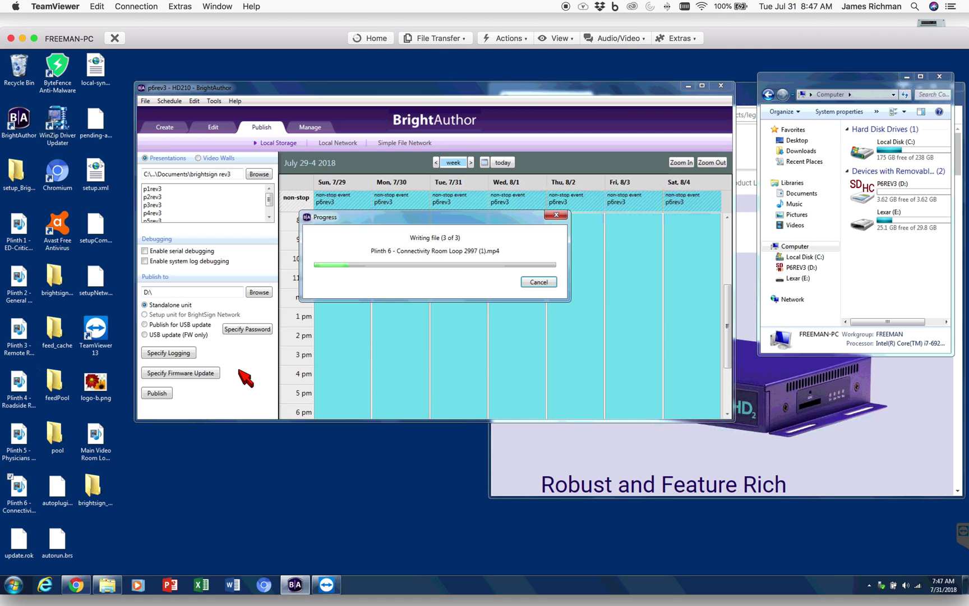
Switch to Chrome and open the BrightAuthor product page from the BrightSign site's footer links.
click(912, 405)
drag(960, 167, 960, 480)
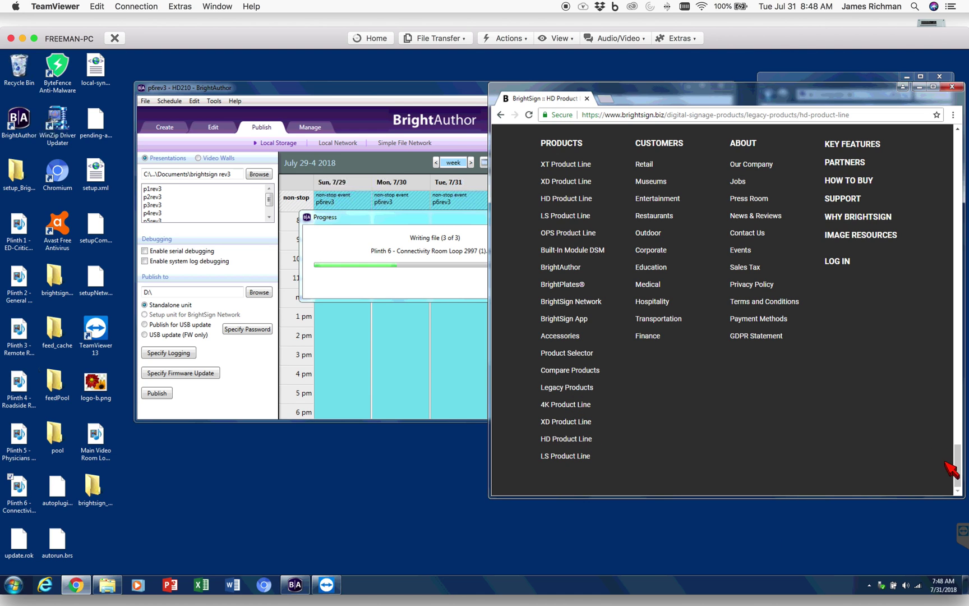
drag(956, 468, 958, 457)
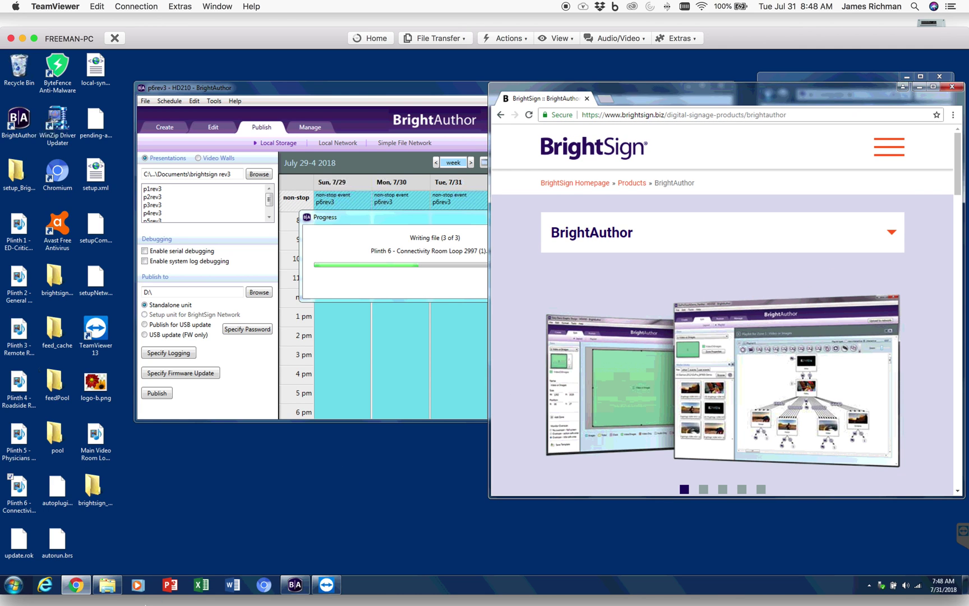
Switch to Firefox, search the web for brightauthor, and open the BrightSign :: BrightAuthor result.
click(132, 602)
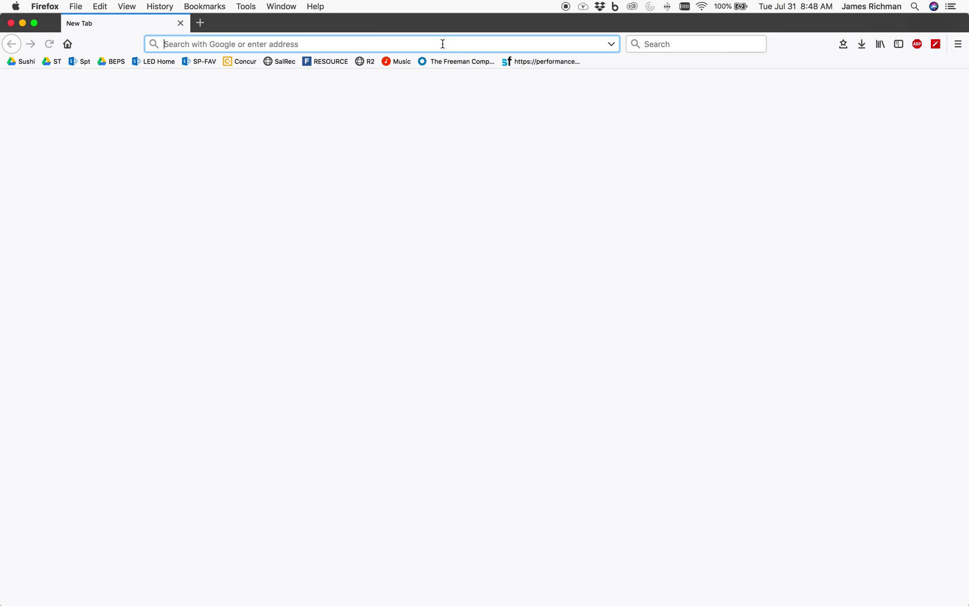
text(bright)
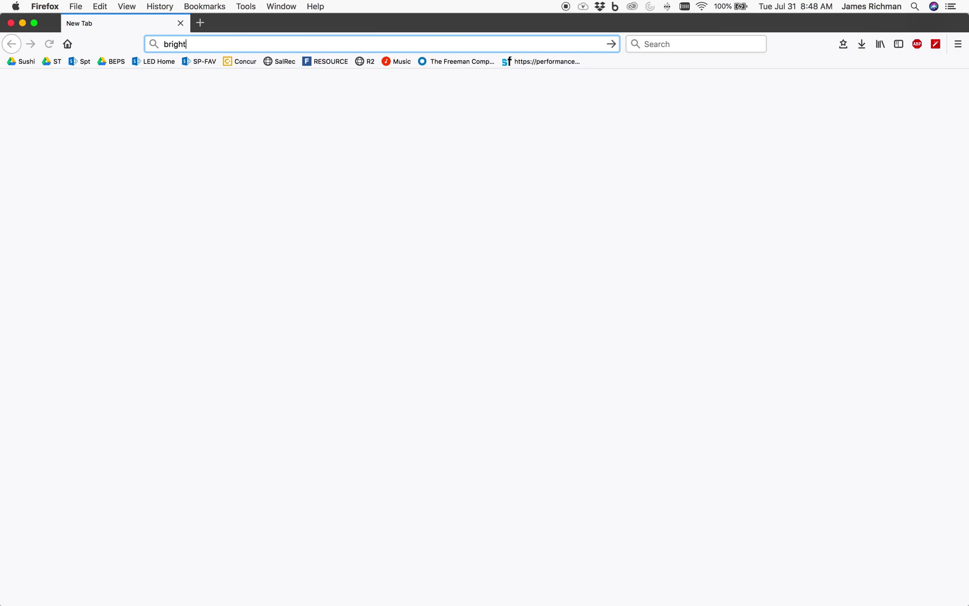
text(author)
key(Return)
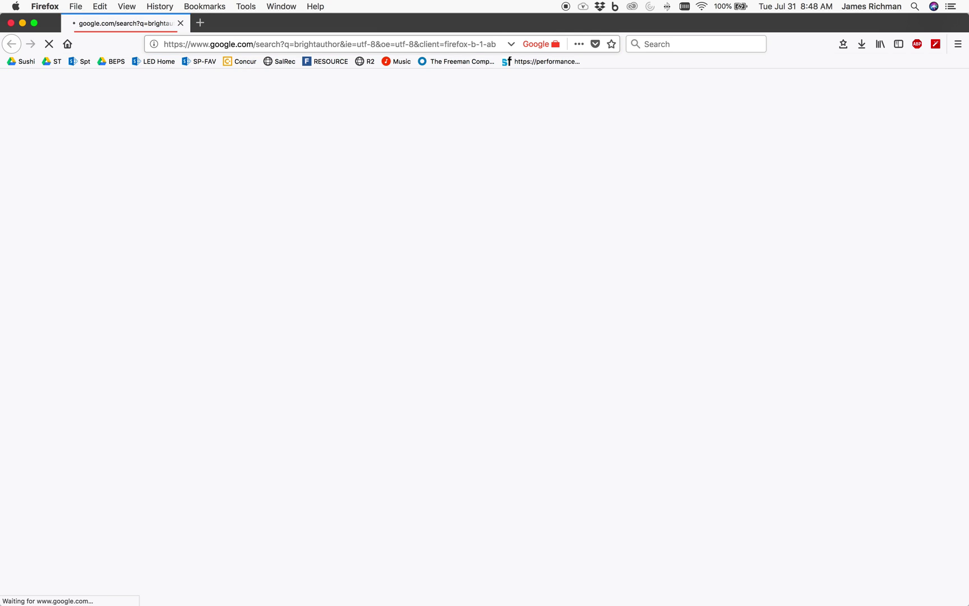
click(170, 176)
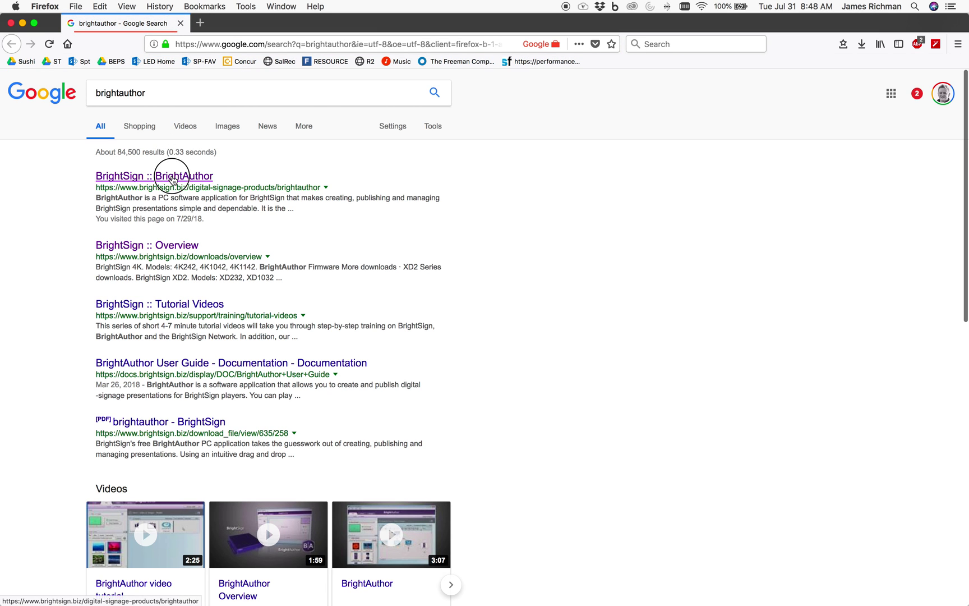
Narrow the Firefox window beside the remote desktop and look through the BrightAuthor page's download, overview and feature sections, dismissing the cookie notice.
drag(1, 112, 432, 75)
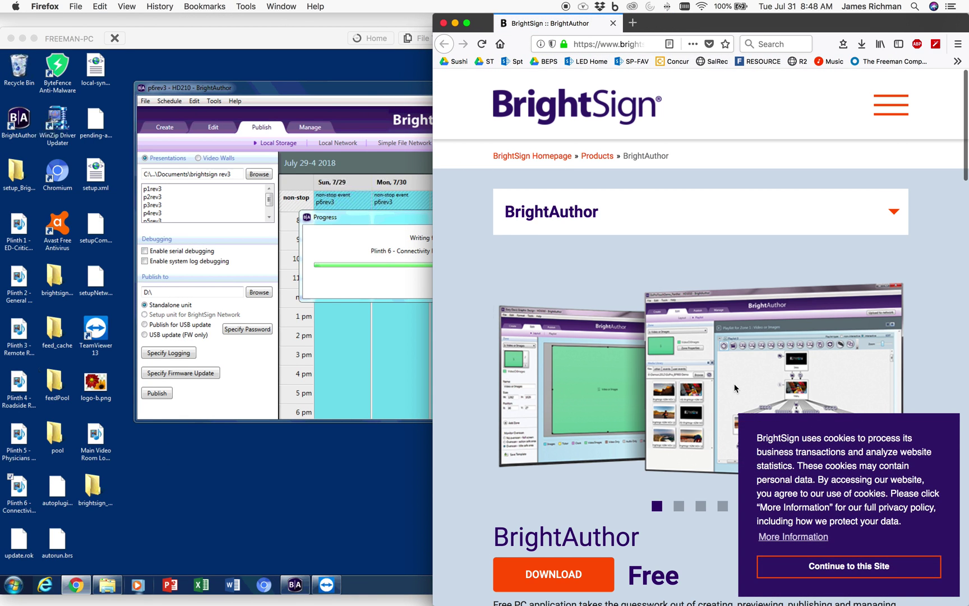
click(850, 567)
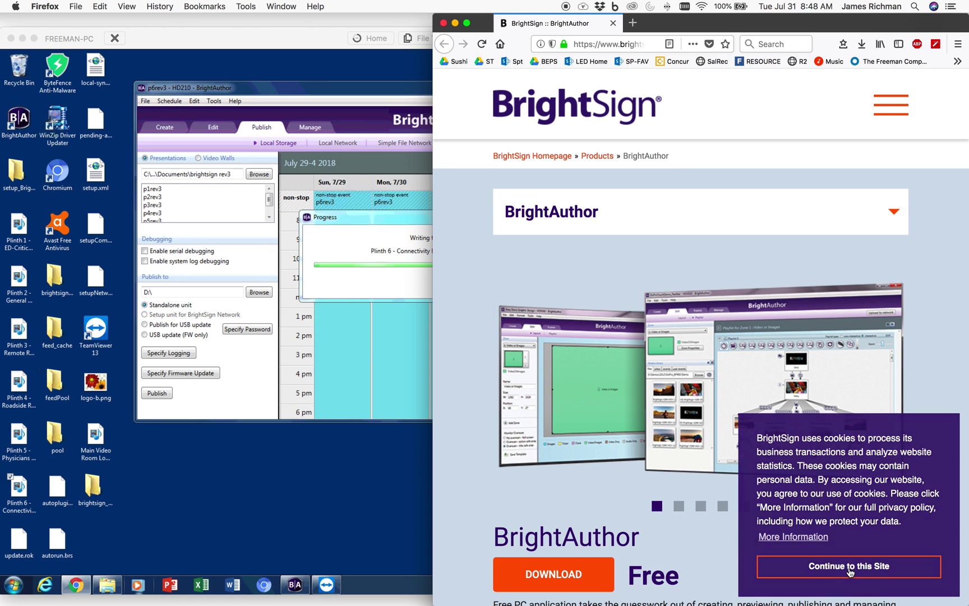
scroll(649, 499, down, 2)
scroll(650, 499, down, 10)
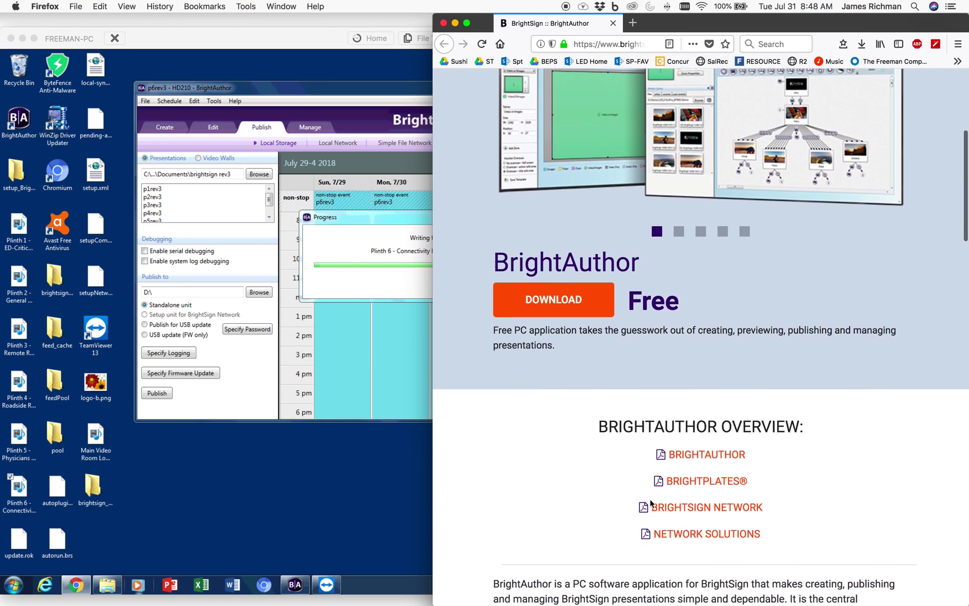
scroll(651, 499, down, 17)
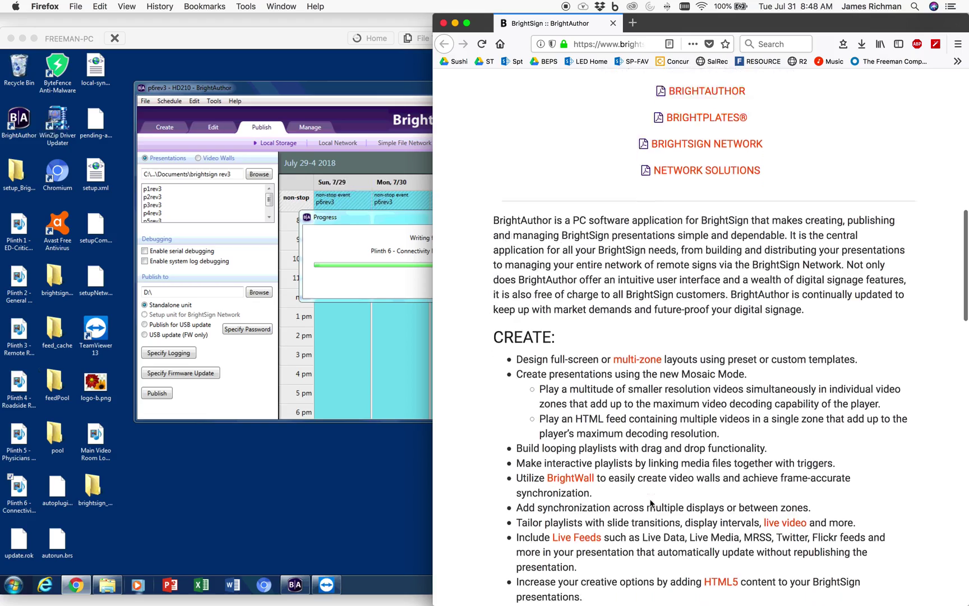
scroll(798, 261, down, 11)
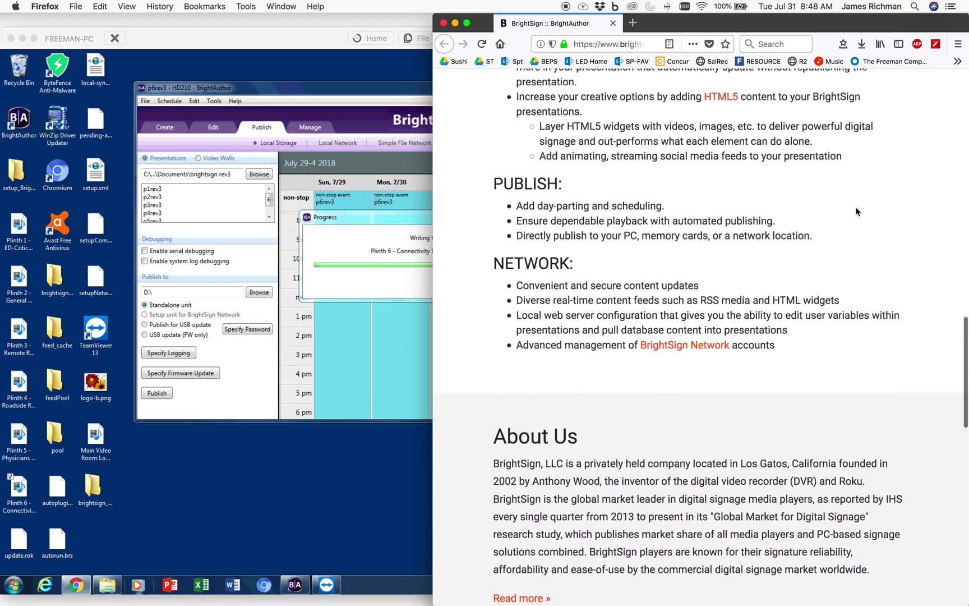
scroll(857, 211, up, 20)
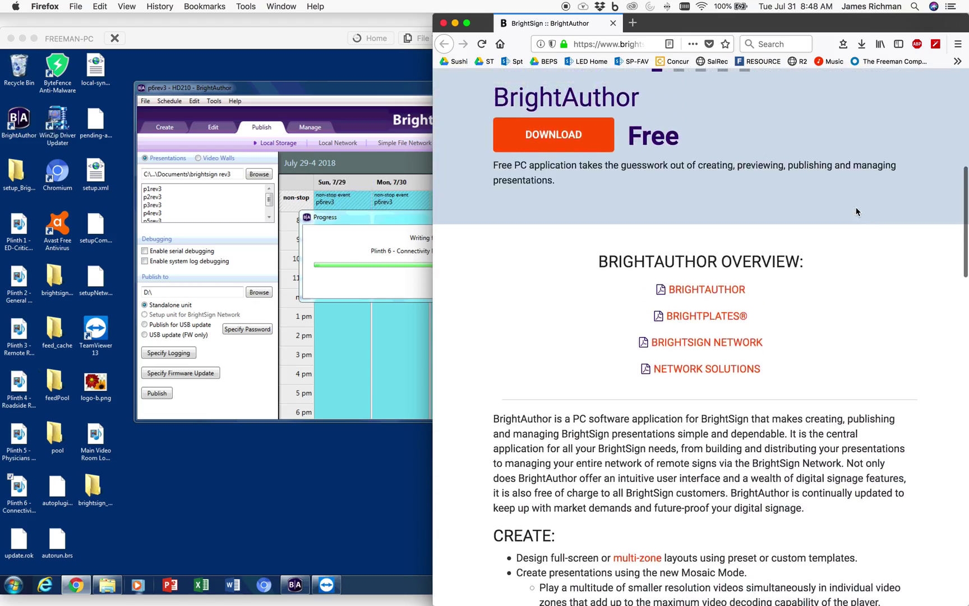
scroll(857, 211, up, 4)
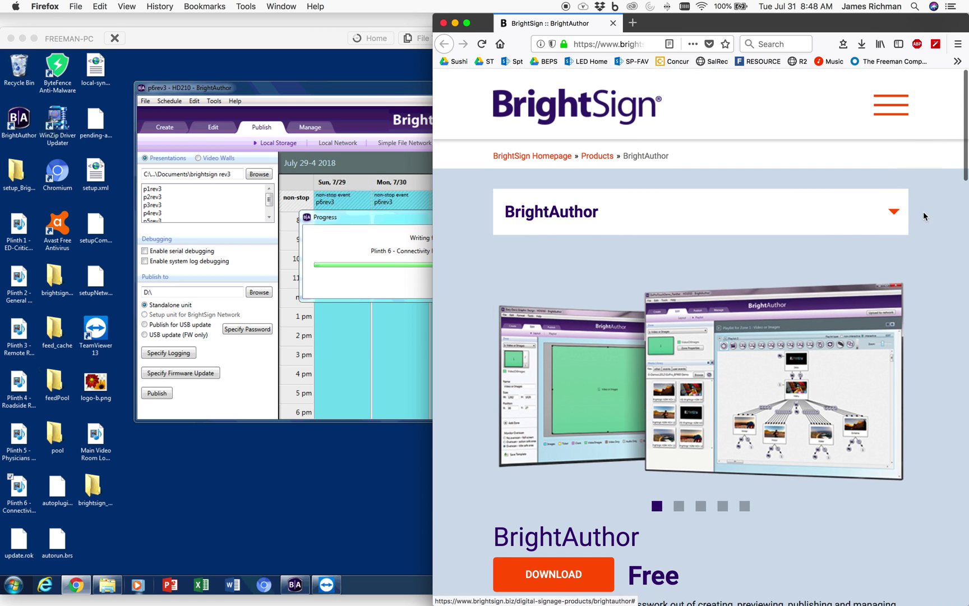
Open the Legacy Products page from the BrightAuthor page's product list.
click(894, 212)
scroll(693, 353, down, 7)
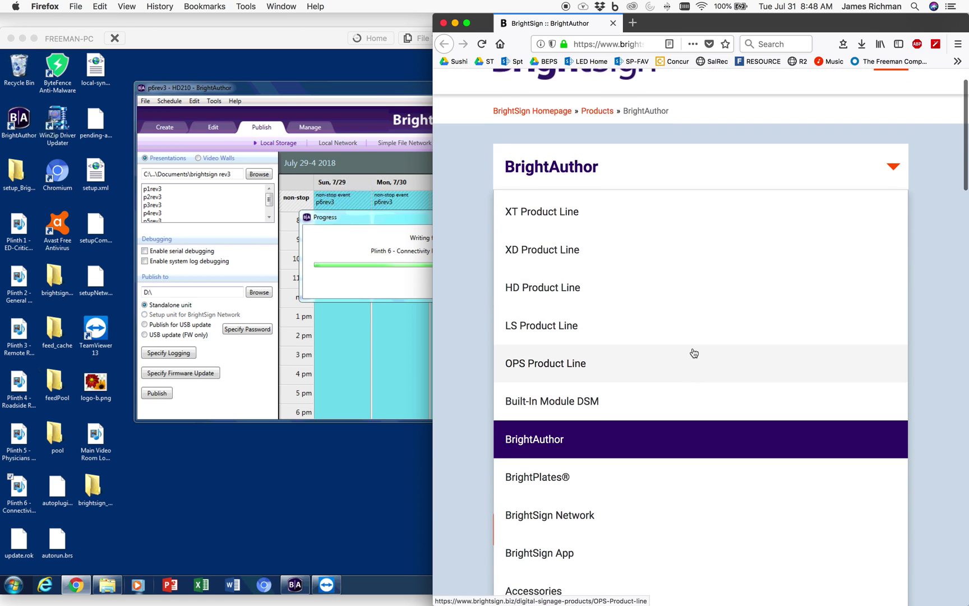
scroll(694, 352, down, 6)
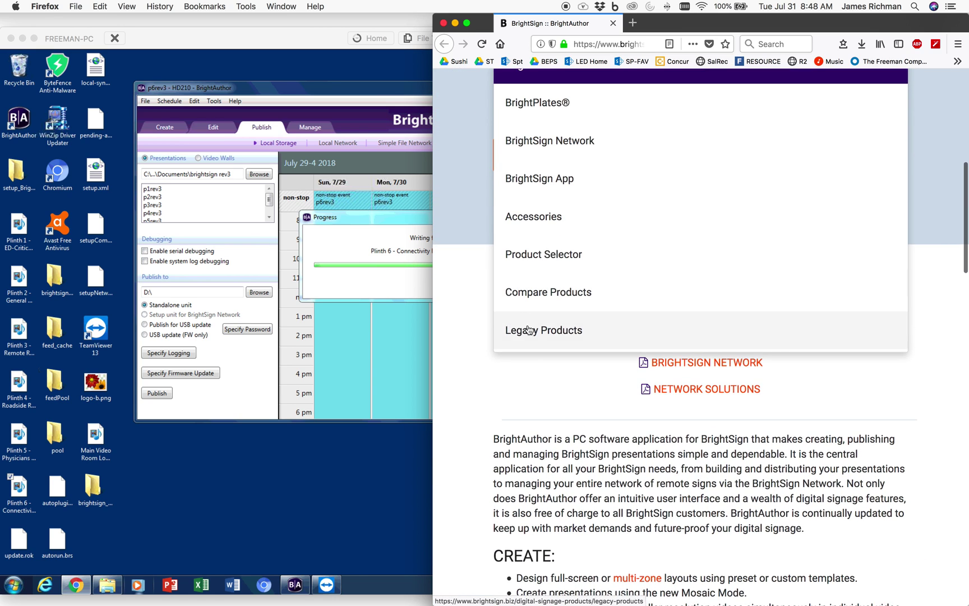
click(525, 327)
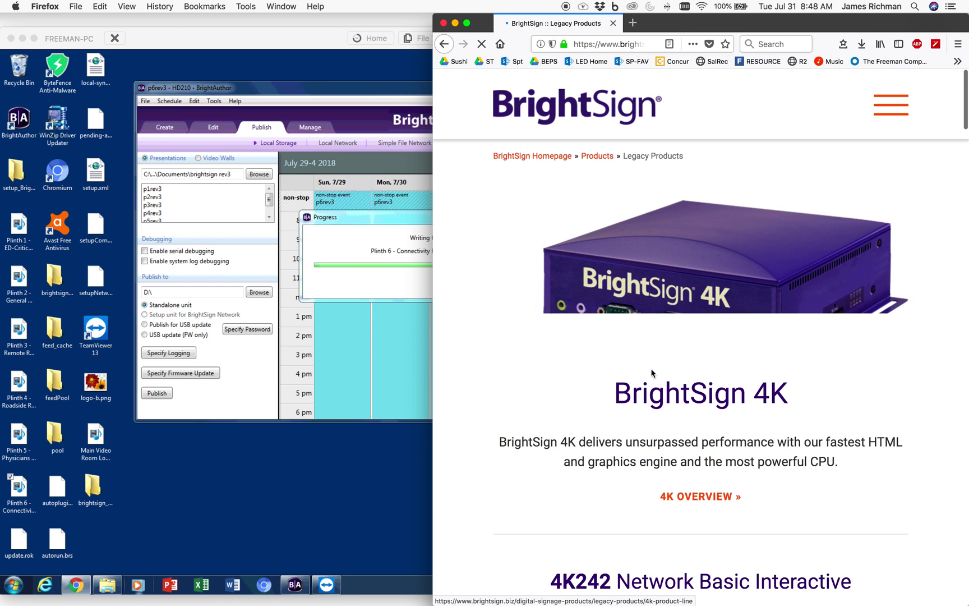
Find the BrightSign HD line among the legacy products and open its HD overview.
scroll(653, 376, down, 7)
scroll(652, 373, down, 10)
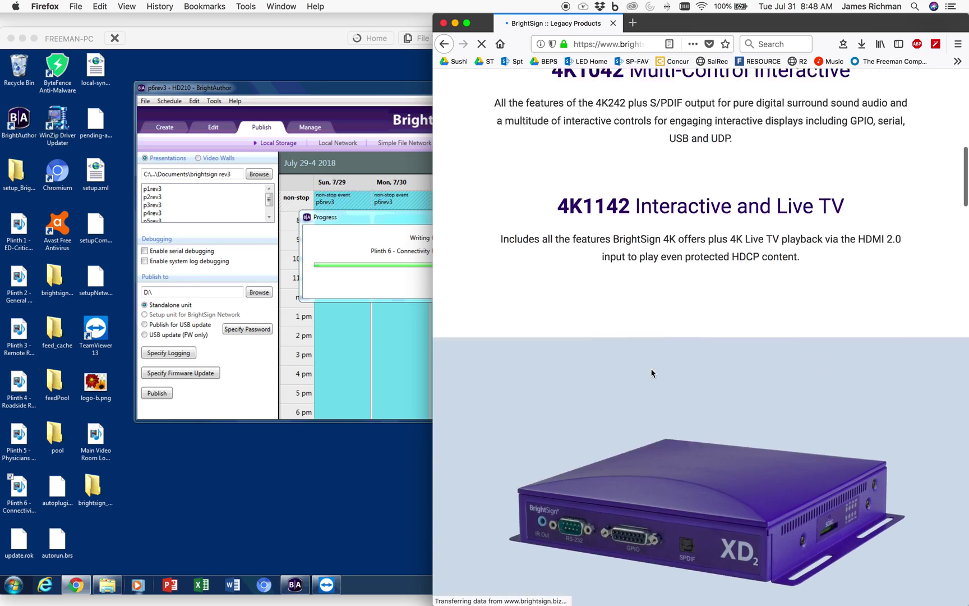
scroll(652, 372, down, 12)
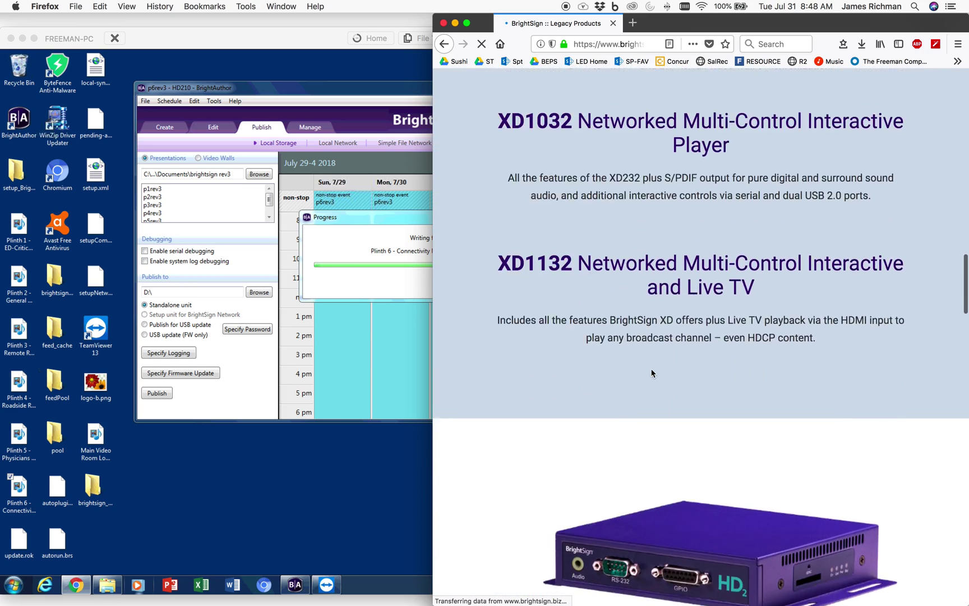
scroll(652, 372, down, 4)
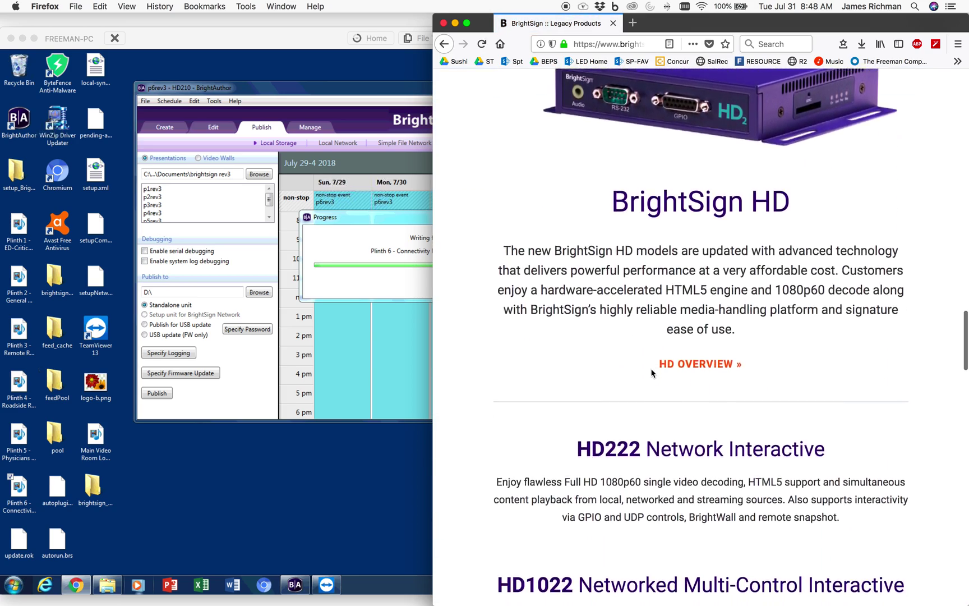
click(701, 332)
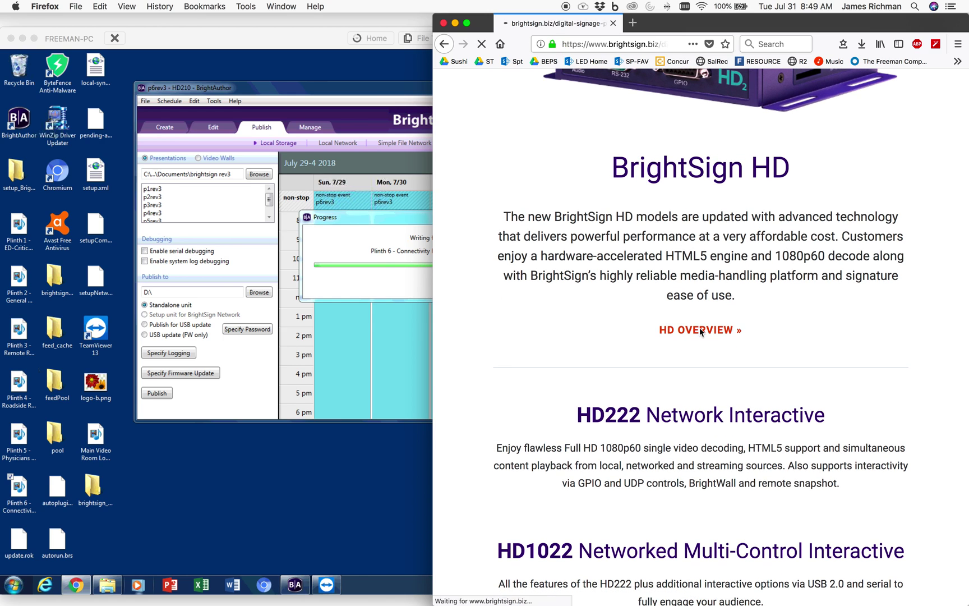
Open the model comparison from the HD product page and examine the table down to its pricing row.
scroll(803, 336, down, 5)
scroll(802, 336, down, 5)
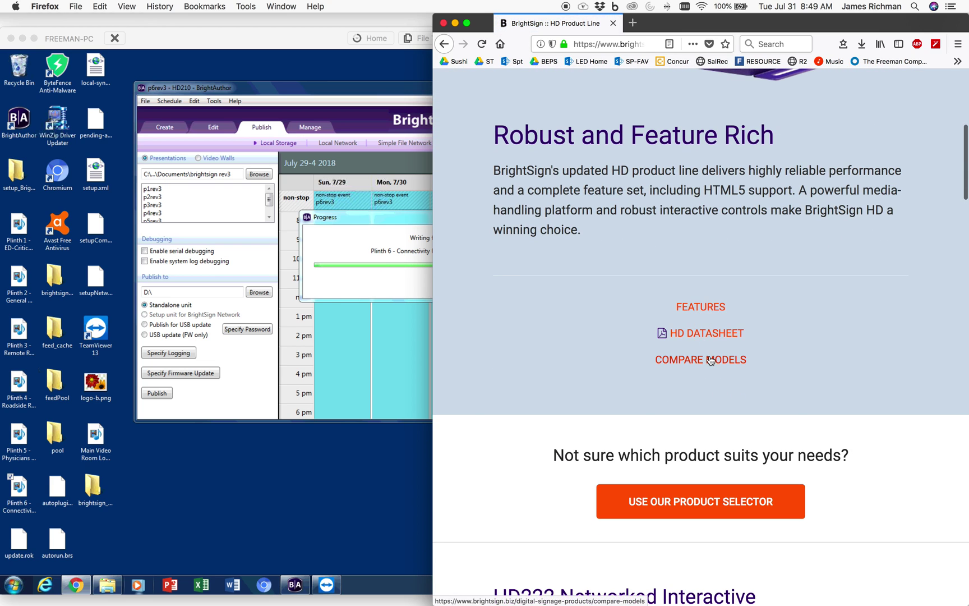
click(703, 363)
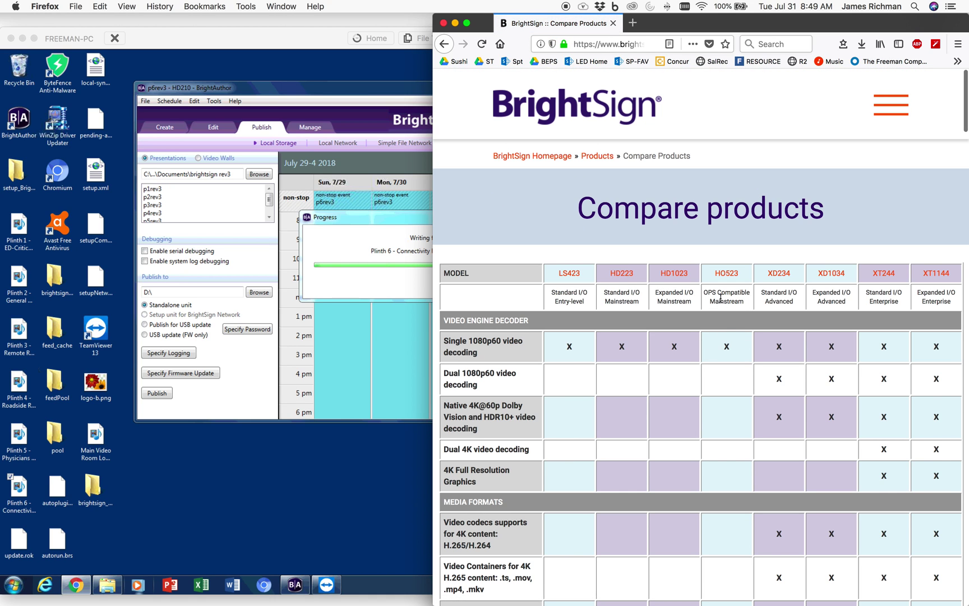
scroll(721, 297, down, 20)
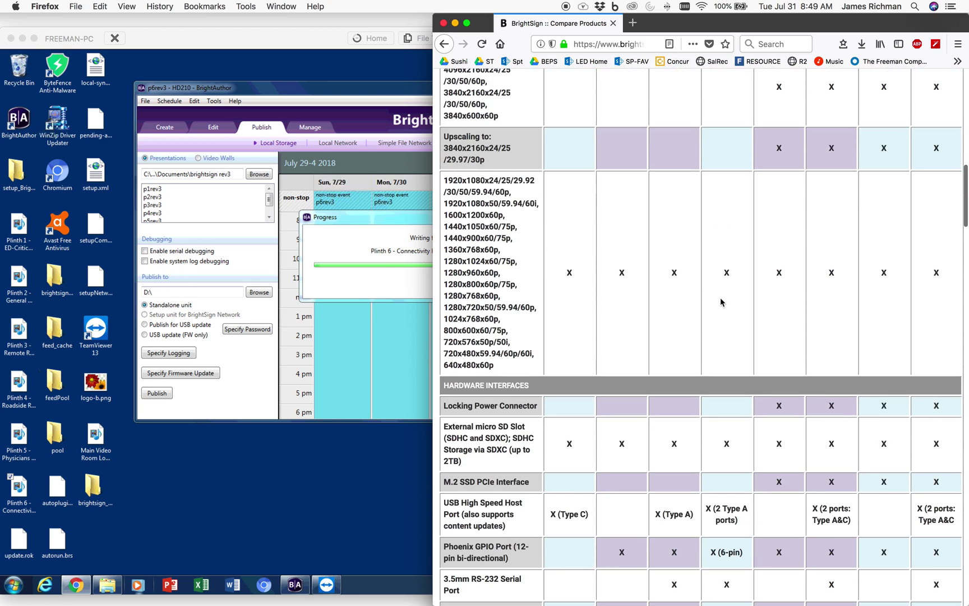
scroll(720, 302, down, 20)
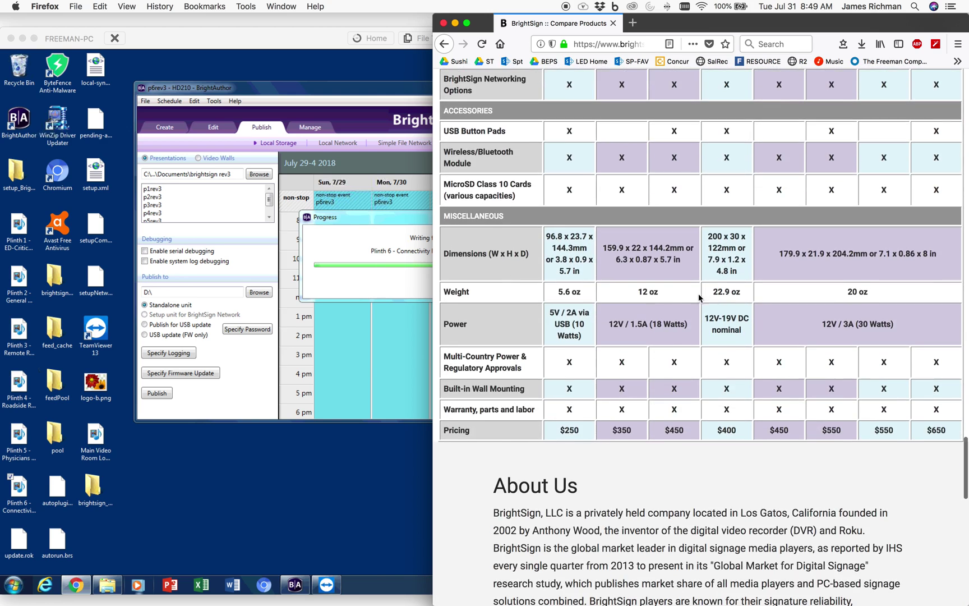
Return to the TeamViewer remote session and close the p6rev3 publishing dialog.
click(415, 227)
drag(463, 220, 317, 392)
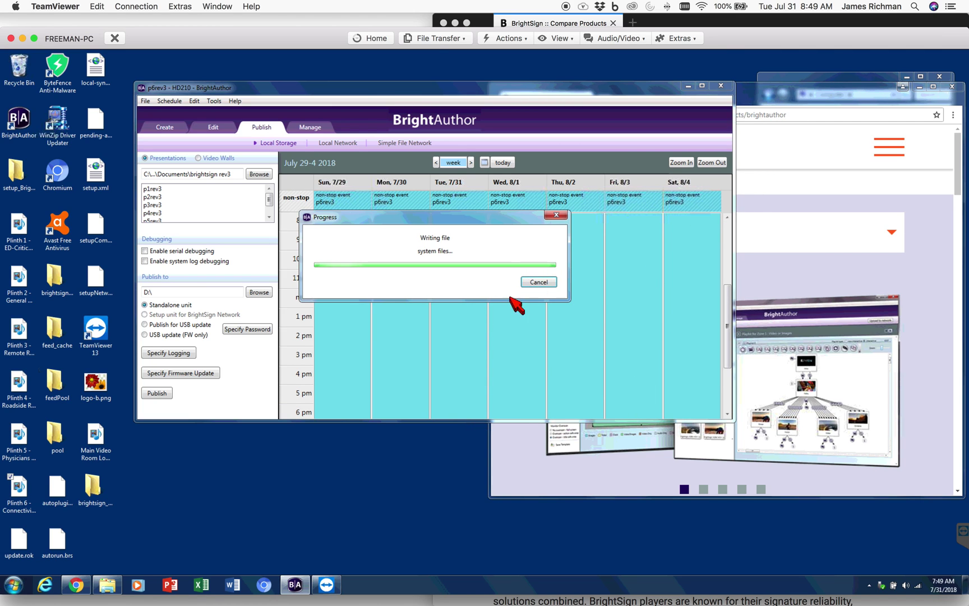
click(537, 282)
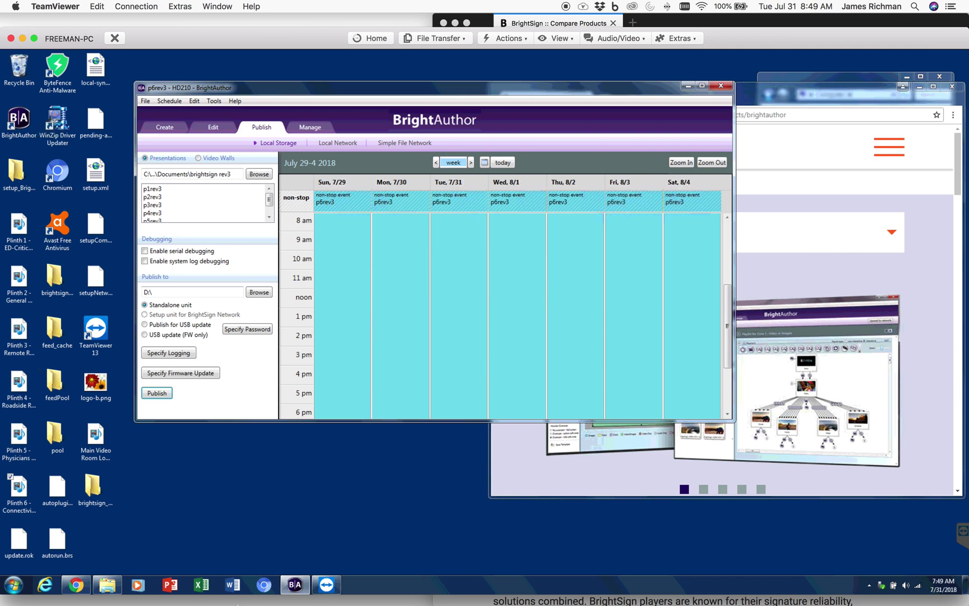
Switch back to Firefox and look over the Compare products page from its footer up to the model headings.
click(133, 601)
scroll(608, 372, down, 15)
scroll(609, 372, up, 10)
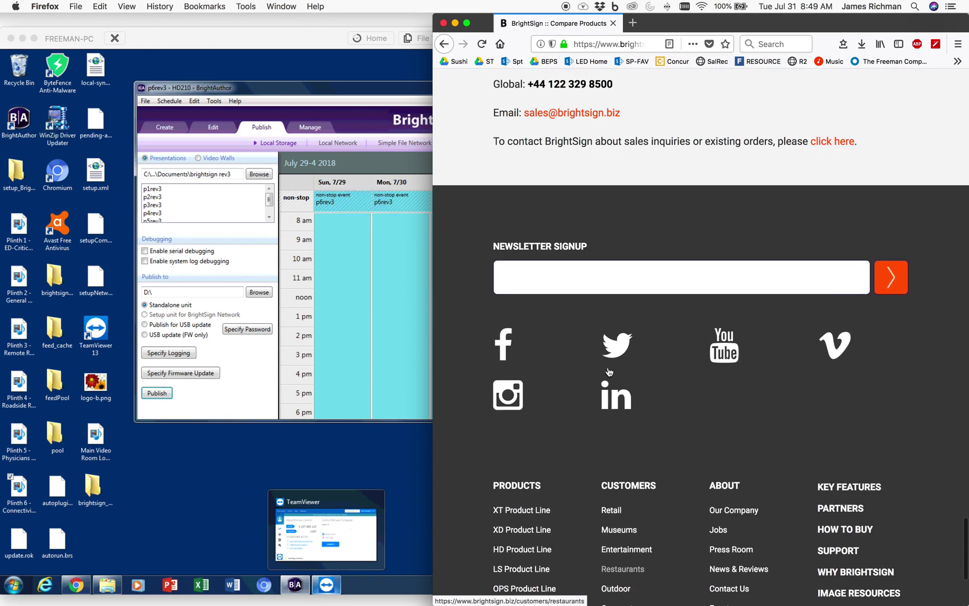
scroll(607, 367, up, 20)
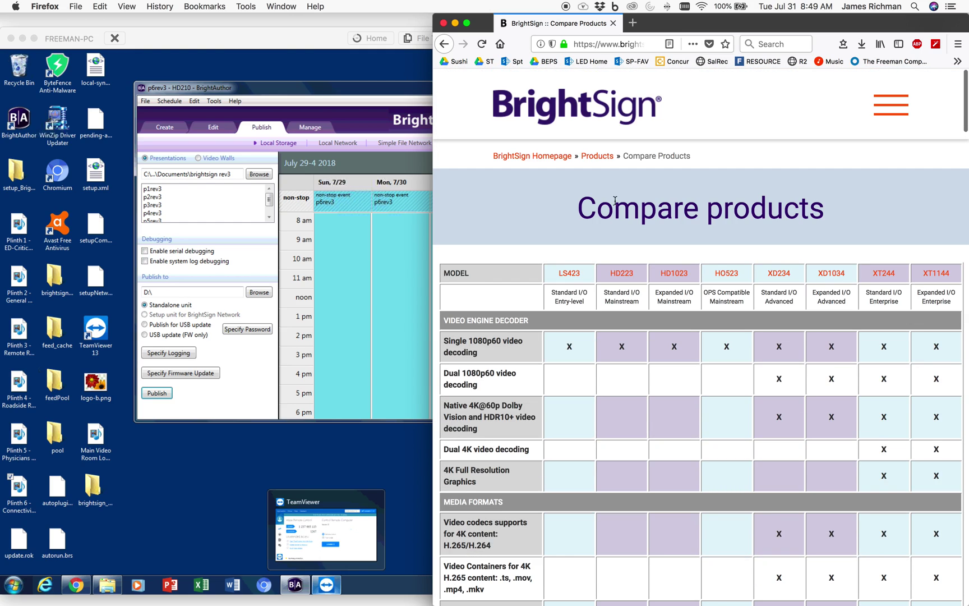
Check the BrightSign site's main menu entries and open the site's homepage.
click(884, 114)
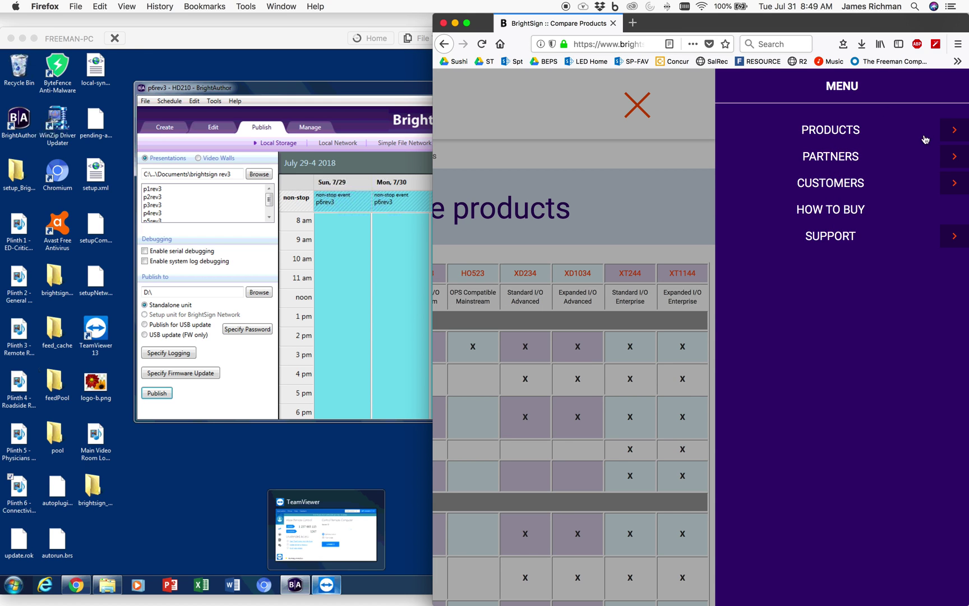
click(635, 104)
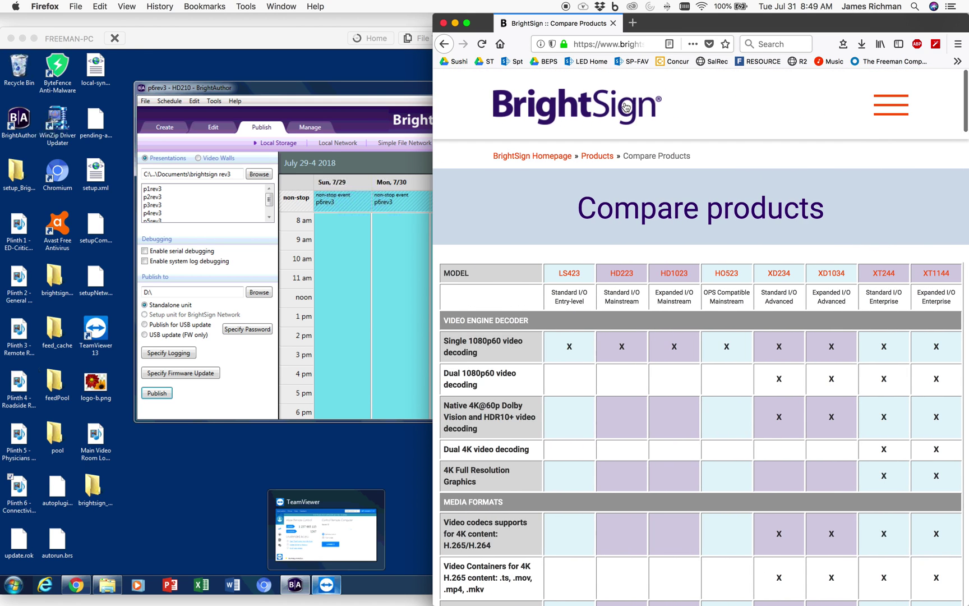
click(548, 118)
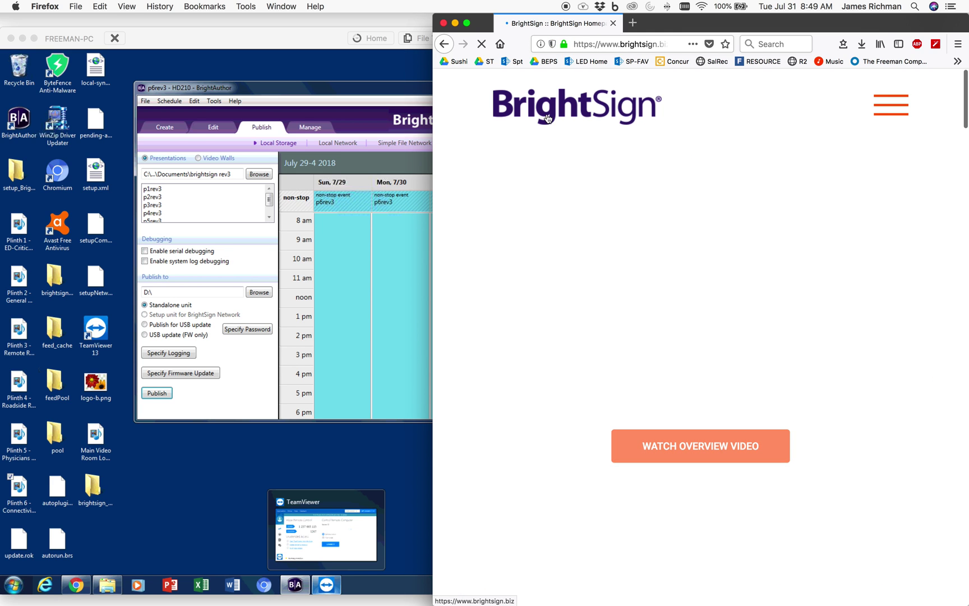
Look through the BrightSign homepage down to its footer and open the Legacy Products page.
scroll(587, 307, down, 15)
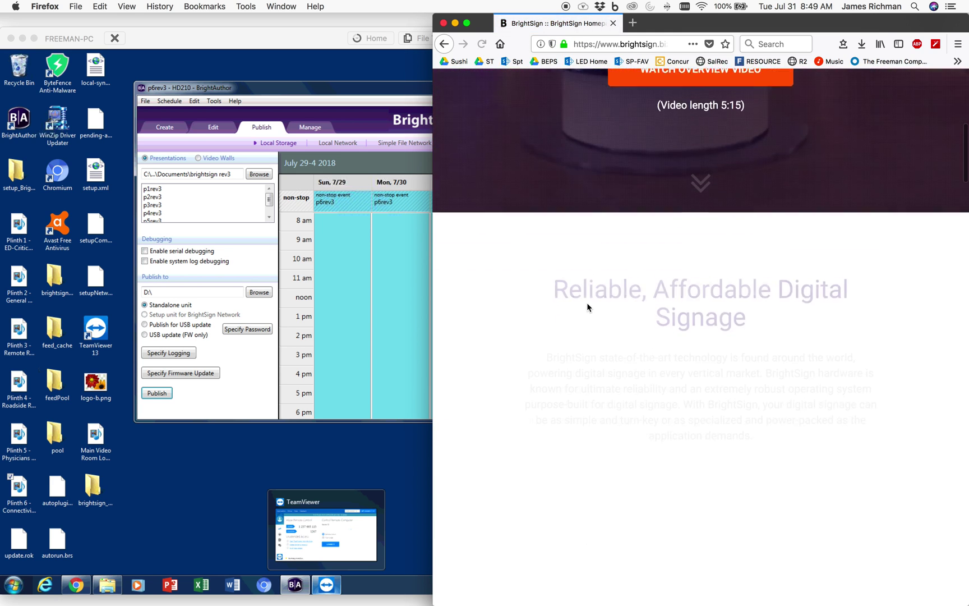
scroll(587, 303, down, 15)
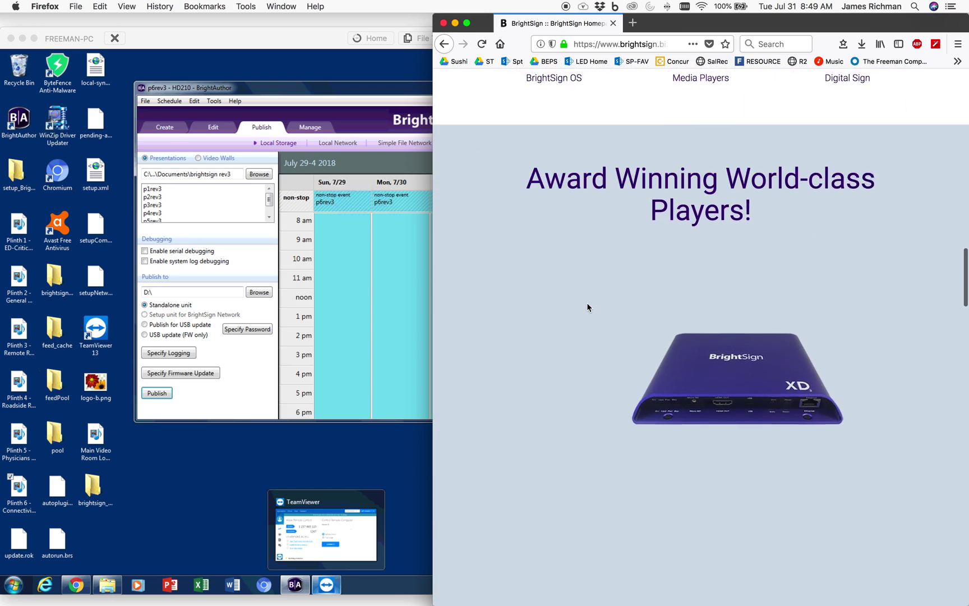
scroll(587, 303, down, 15)
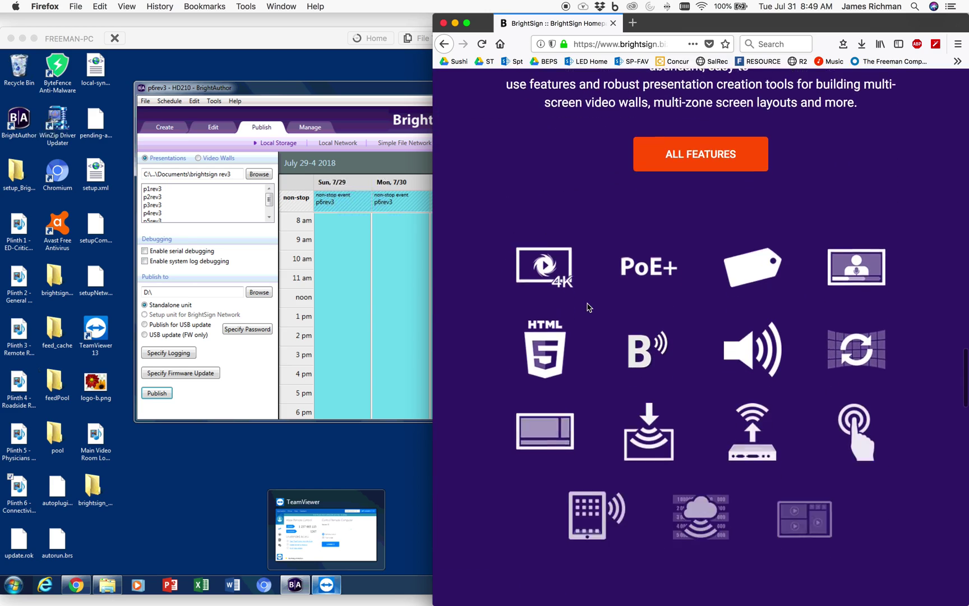
scroll(587, 307, down, 15)
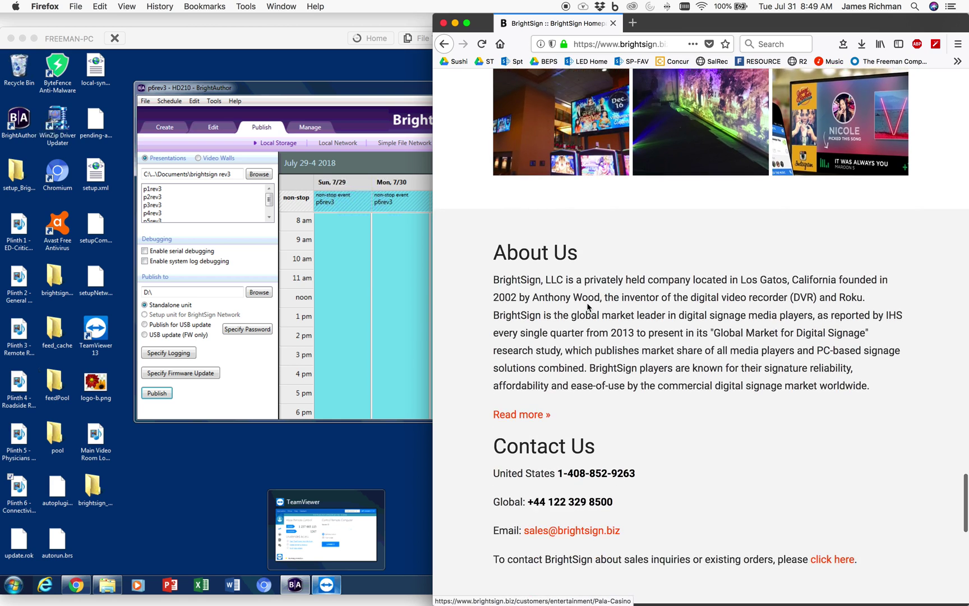
scroll(588, 307, down, 10)
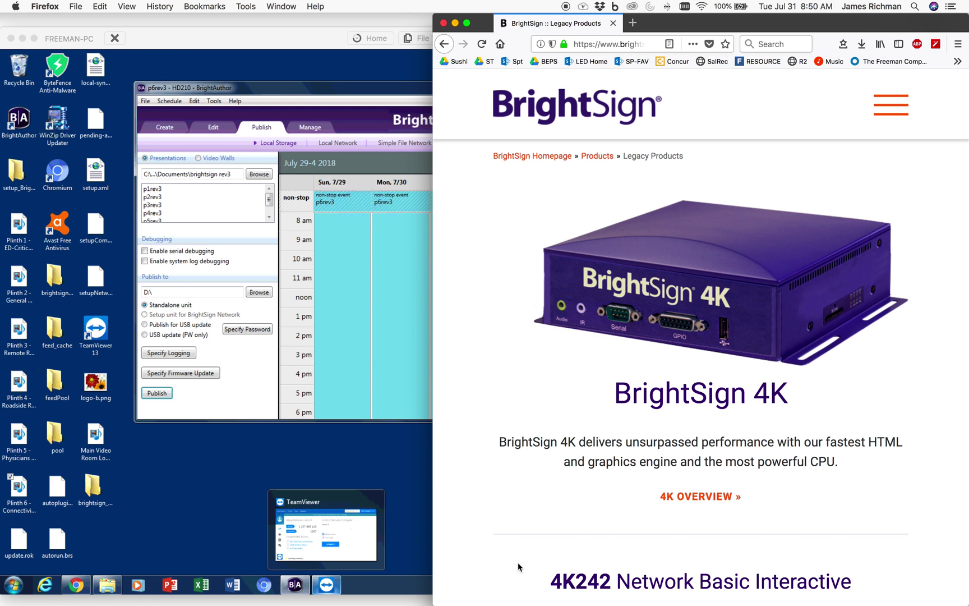
Look through the 4K, XD, HD and LS models on the Legacy Products page down to the footer links, and return to the page heading.
scroll(784, 242, down, 7)
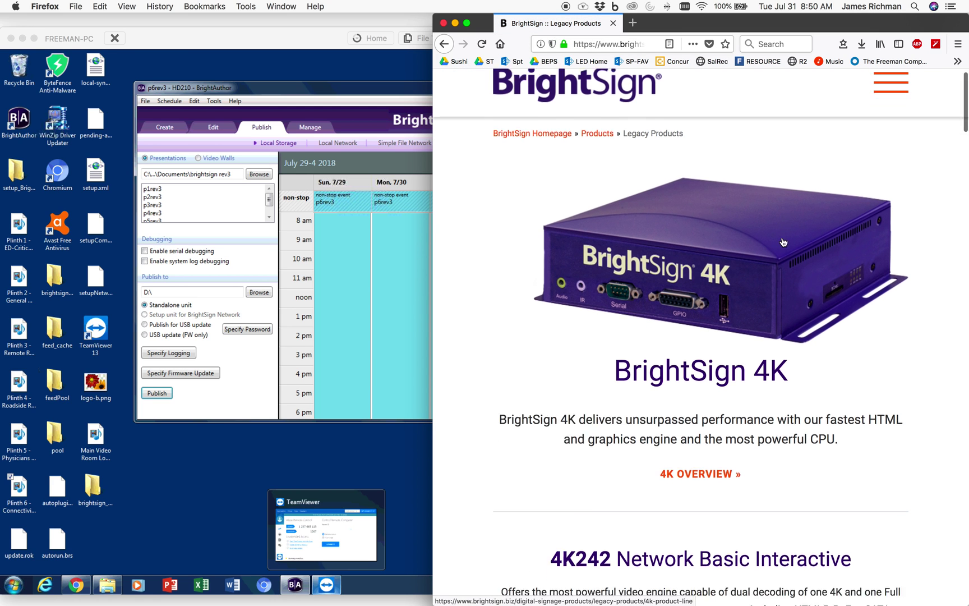
scroll(784, 242, down, 16)
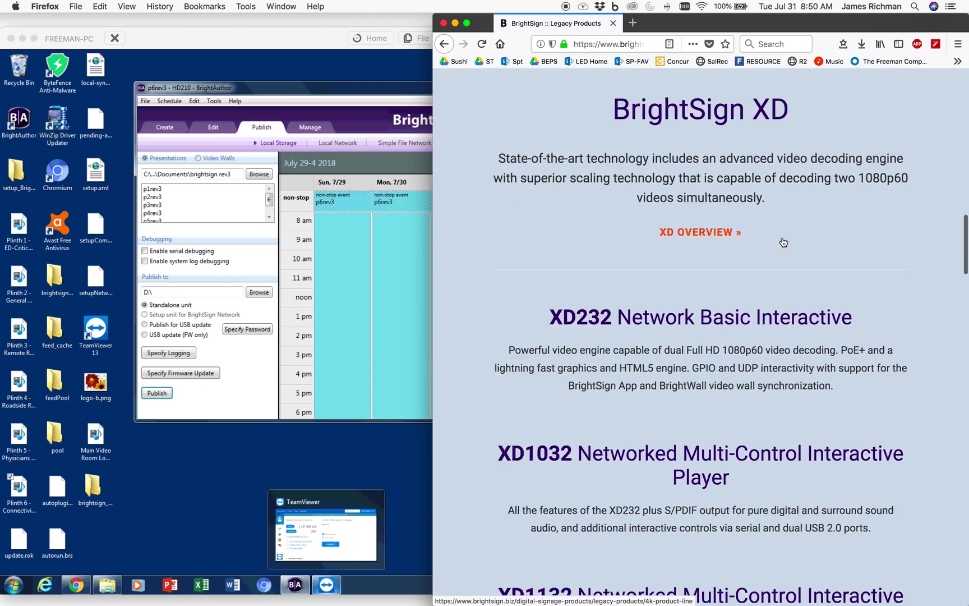
scroll(784, 242, down, 17)
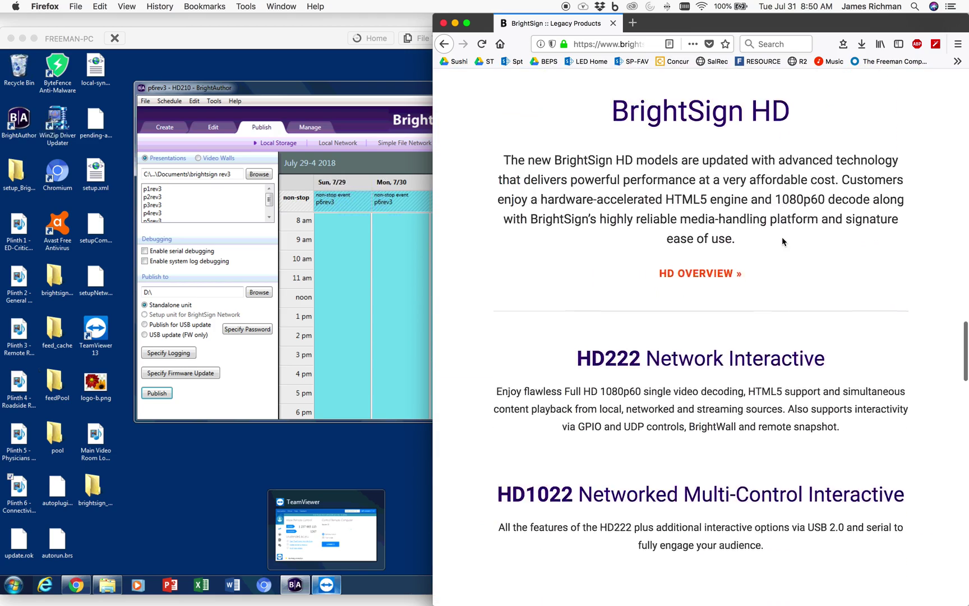
scroll(782, 241, down, 14)
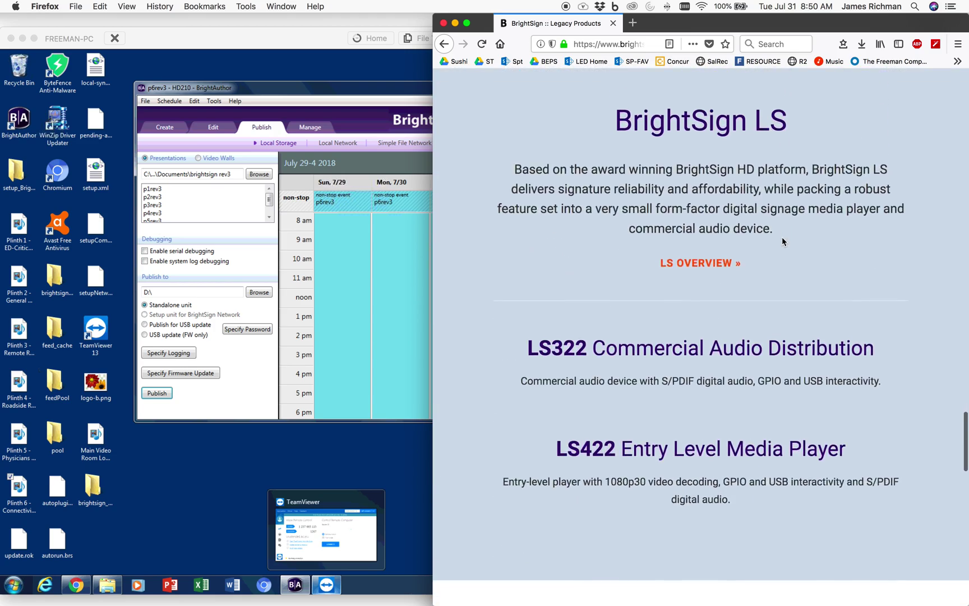
scroll(783, 242, down, 10)
scroll(783, 241, up, 2)
scroll(783, 241, down, 3)
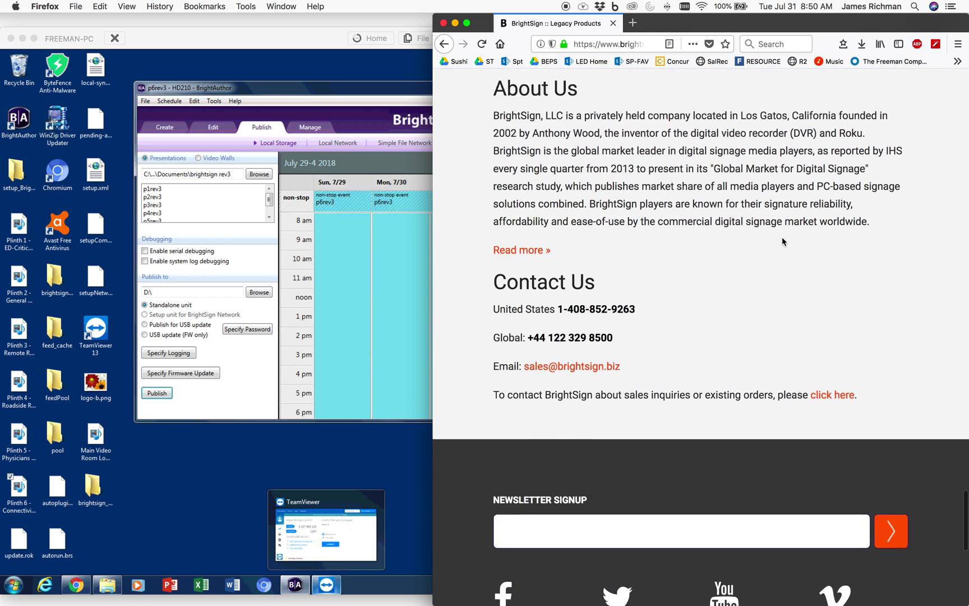
scroll(784, 242, down, 1)
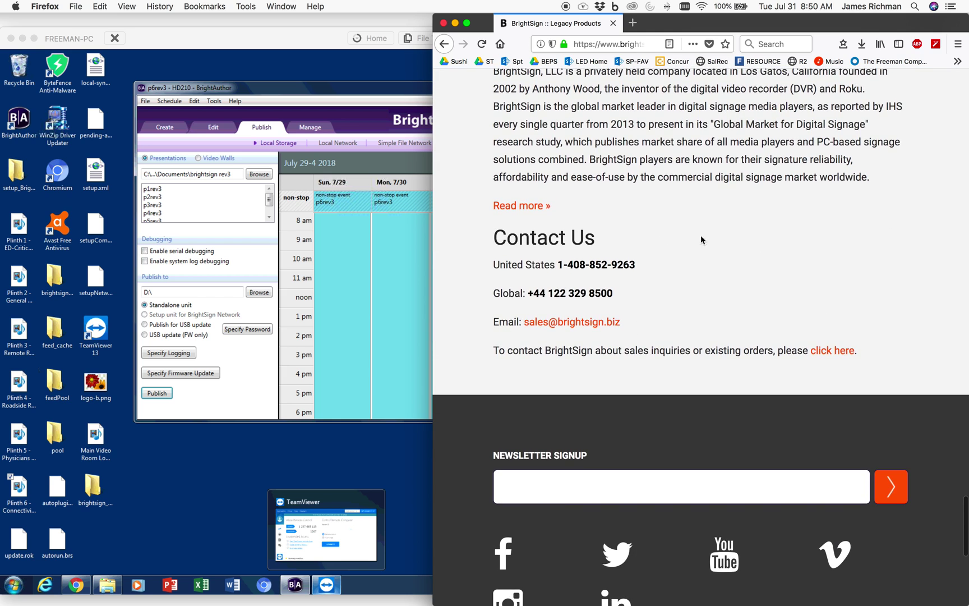
scroll(676, 232, down, 7)
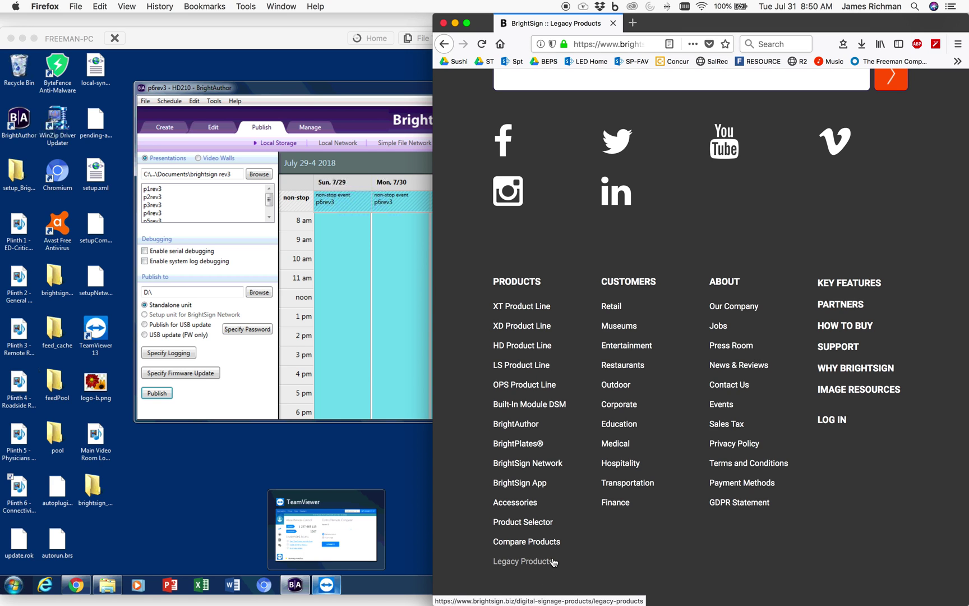
scroll(553, 561, up, 1)
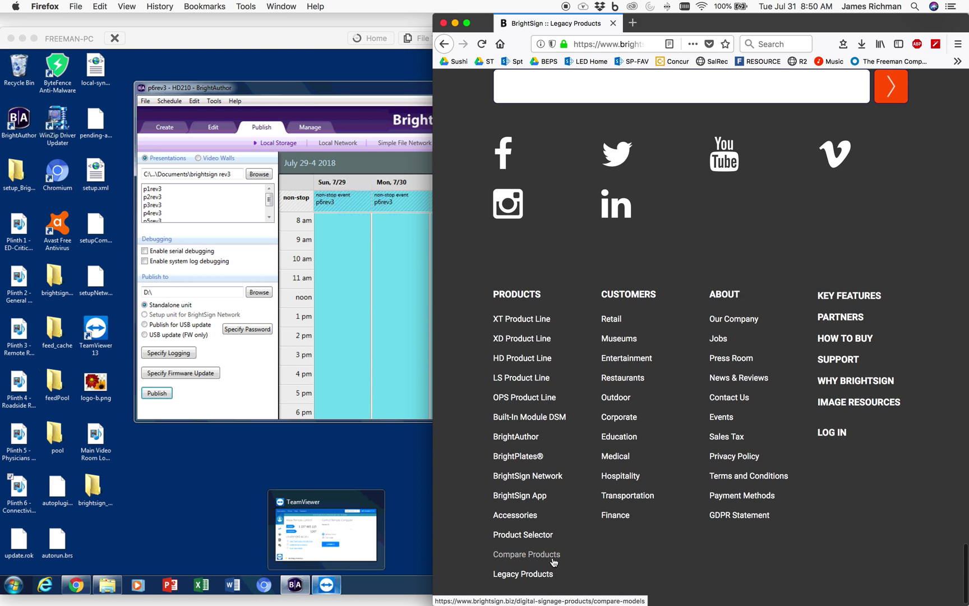
scroll(553, 562, up, 20)
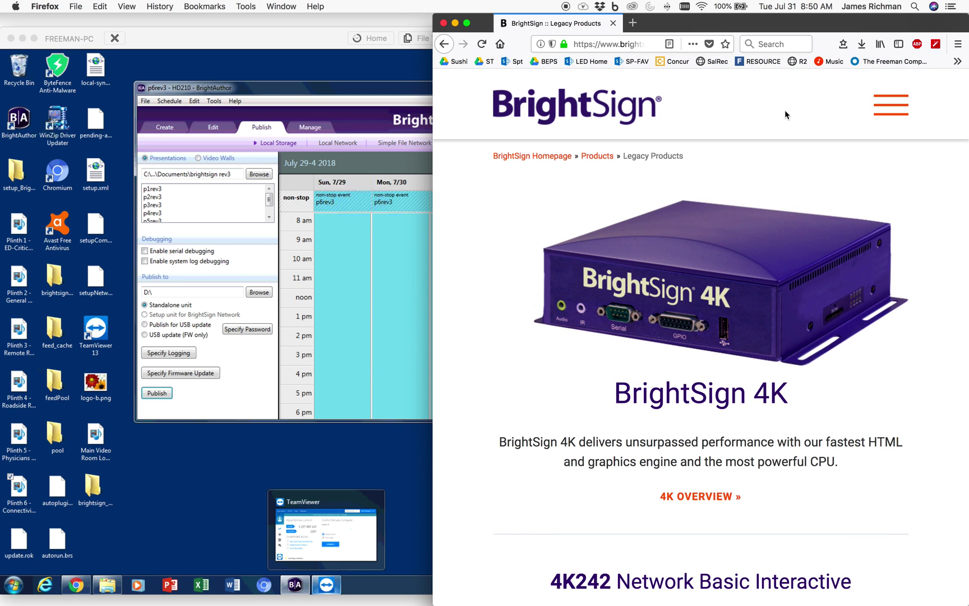
click(272, 94)
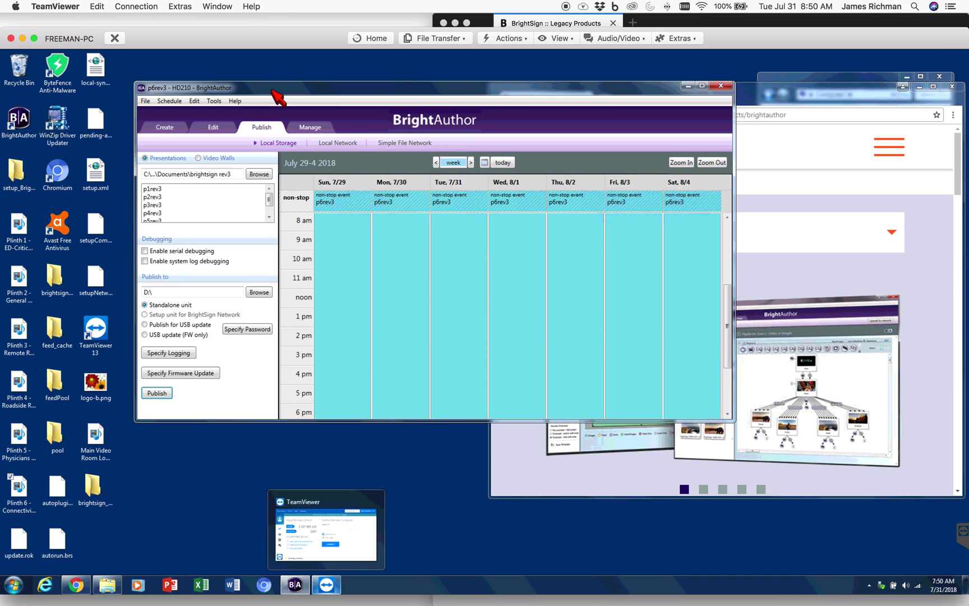
click(684, 22)
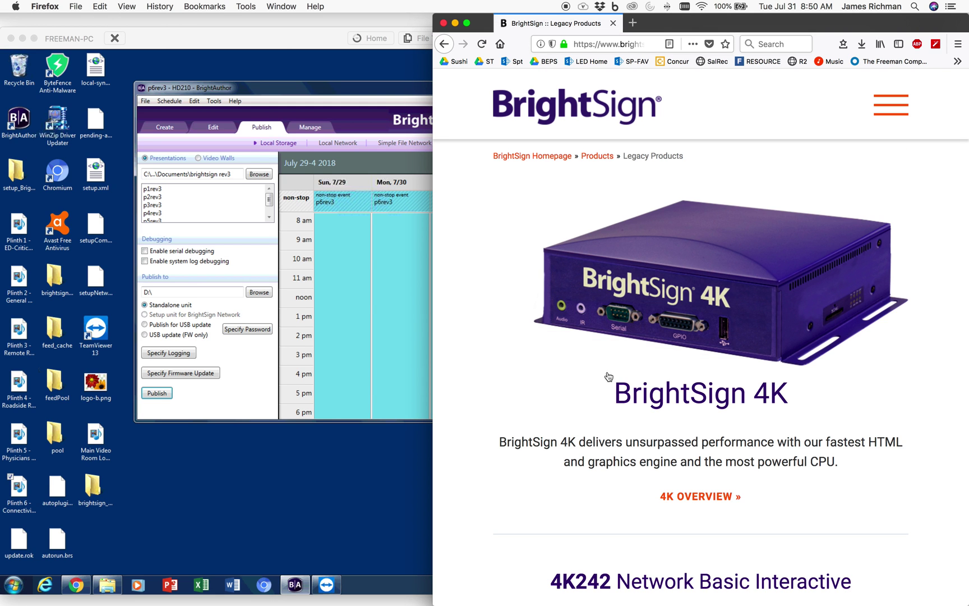
scroll(472, 304, down, 2)
scroll(472, 304, up, 2)
Switch to the TeamViewer remote session, check BrightAuthor's version in its About information, and close the dialog.
click(420, 102)
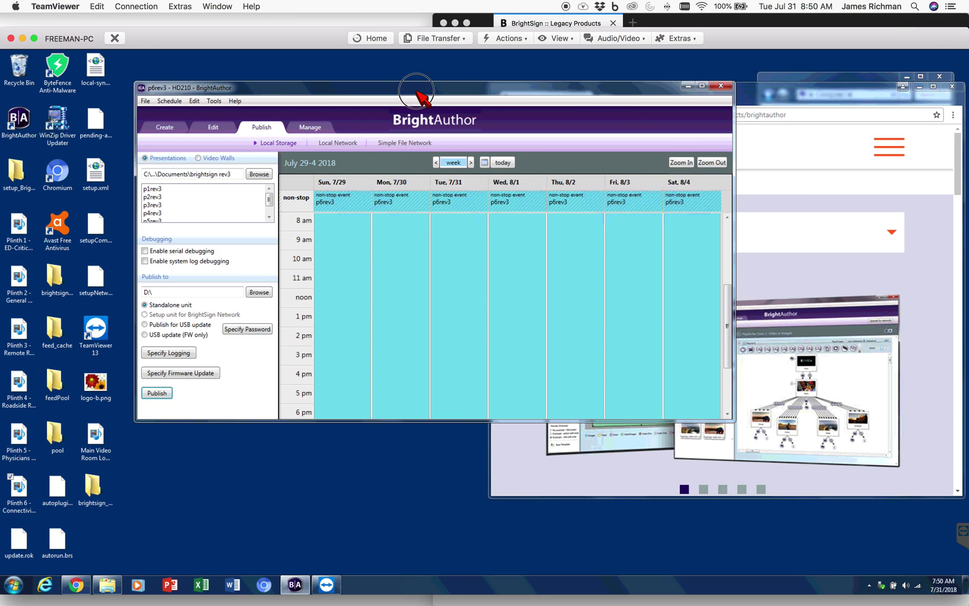
click(236, 102)
click(247, 112)
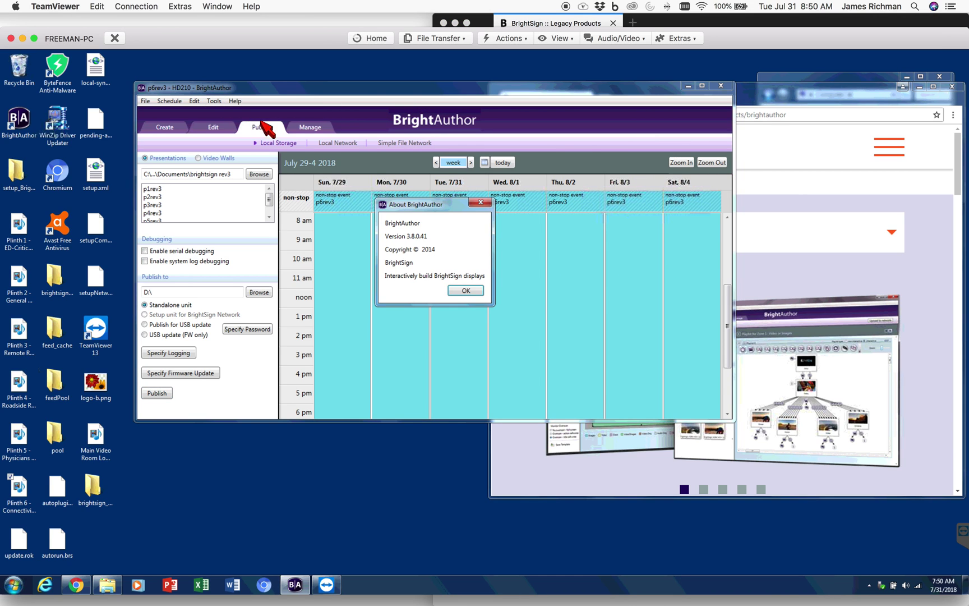
click(466, 291)
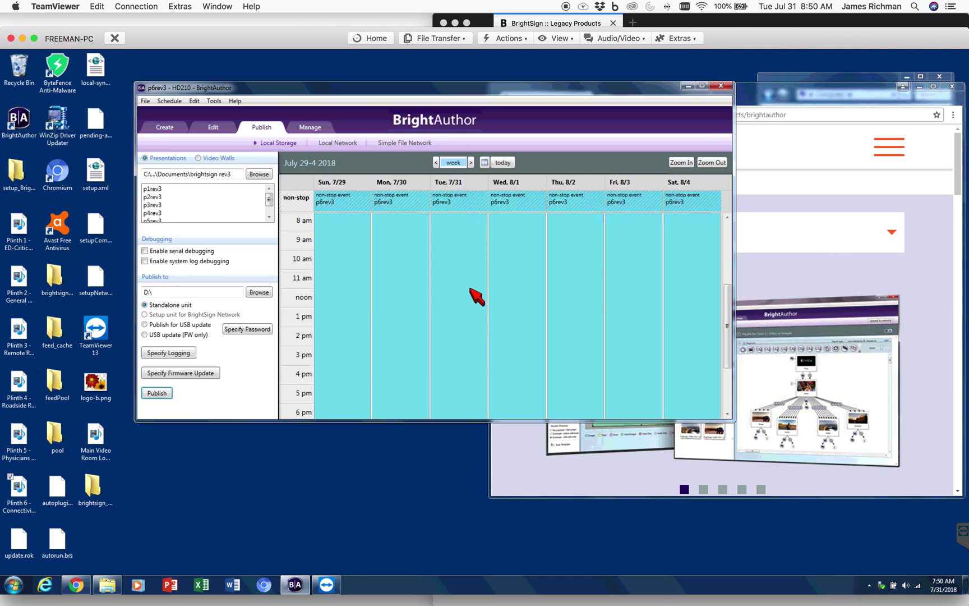
Show the BrightAuthor product page in Chrome, return to BrightAuthor, and select the brightsign_update_3.11.11 folder on the remote desktop.
click(763, 100)
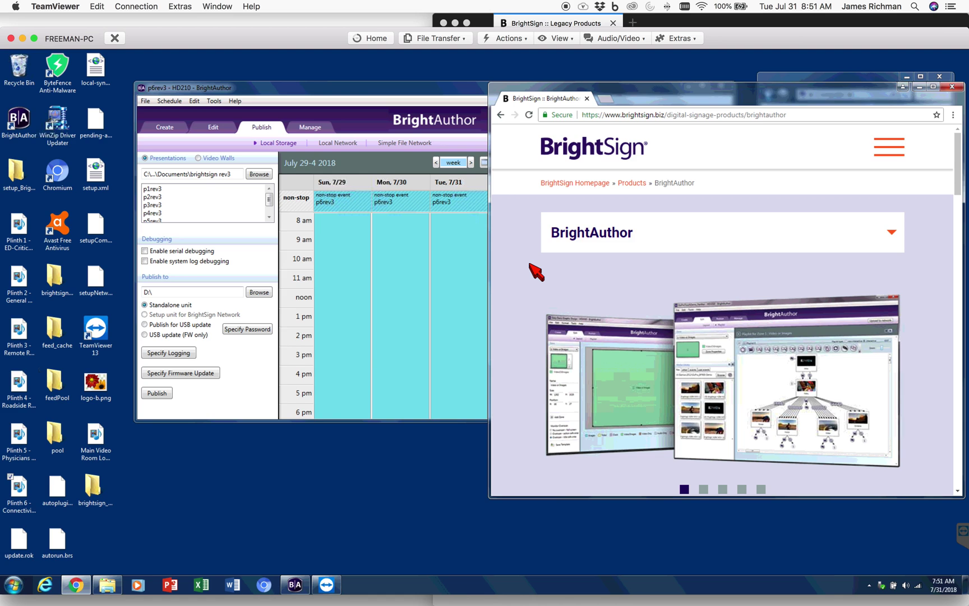
click(369, 88)
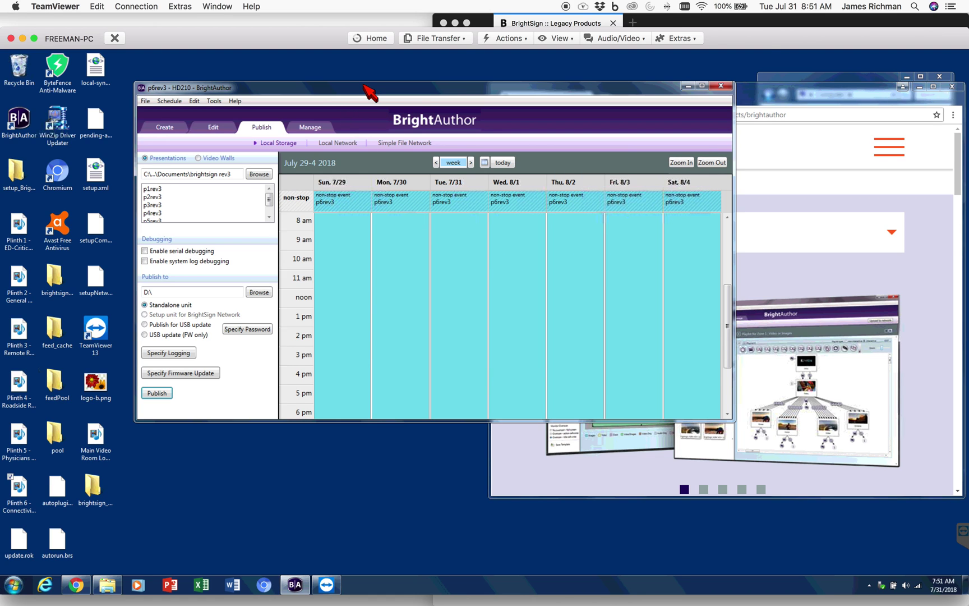
click(96, 488)
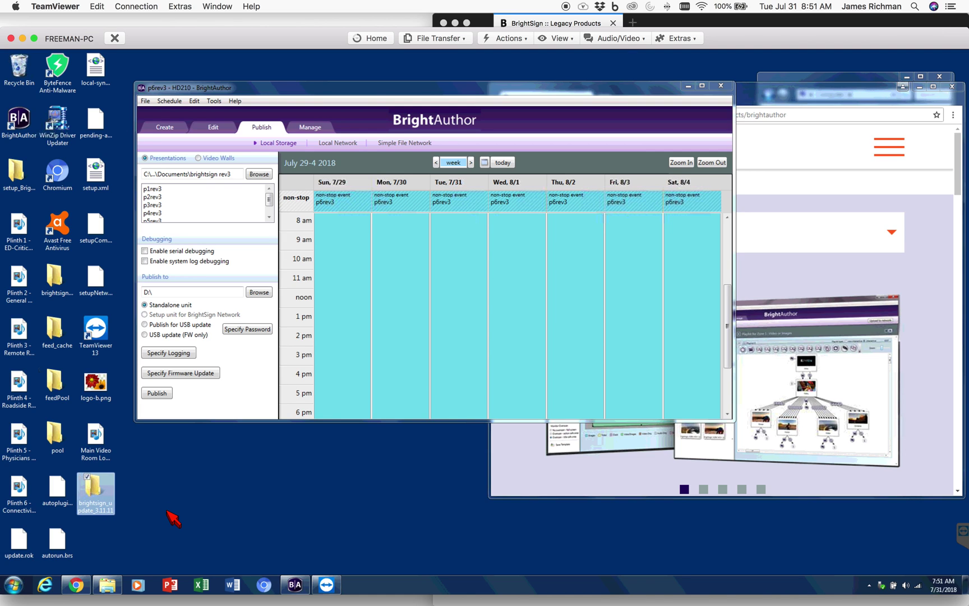
Move the BrightAuthor window lower on the remote desktop, bringing the Chrome window forward briefly in between.
drag(474, 84, 441, 110)
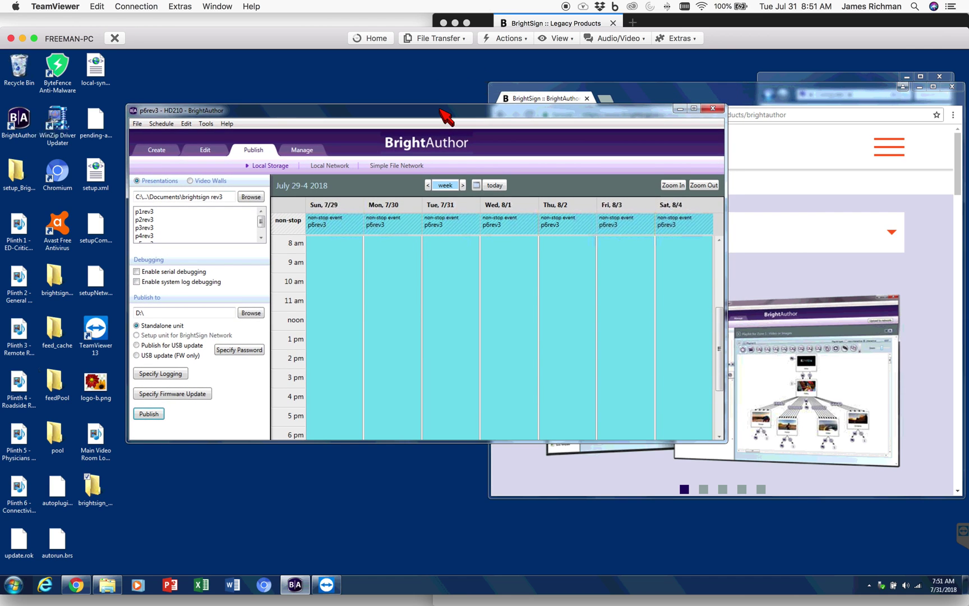
click(443, 75)
click(659, 88)
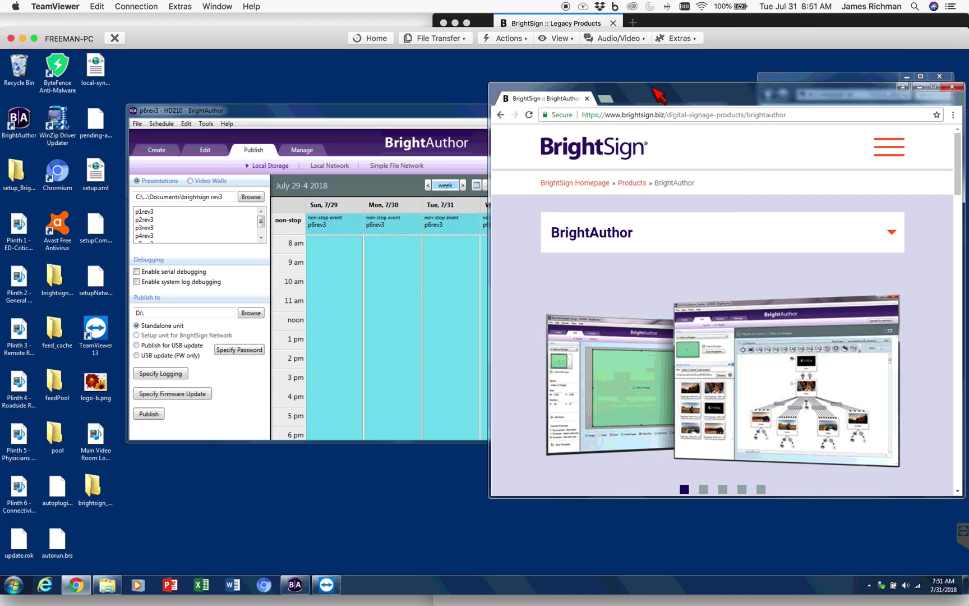
click(428, 112)
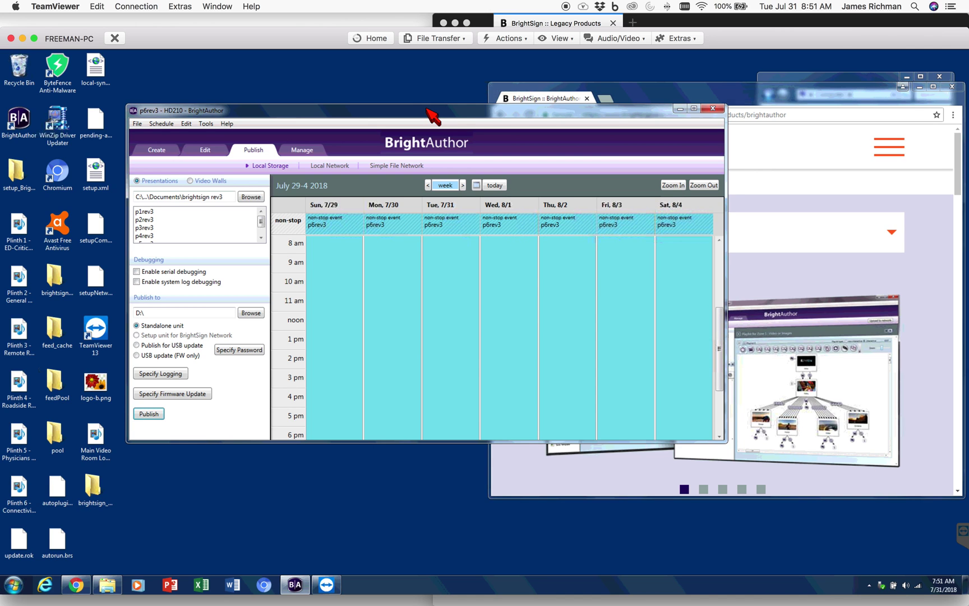
drag(427, 109, 447, 153)
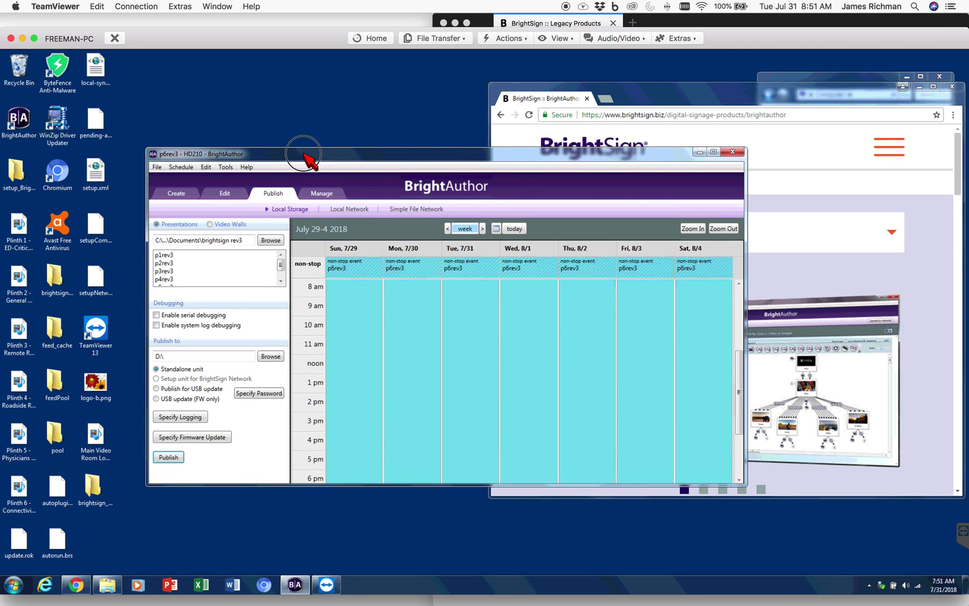
click(292, 137)
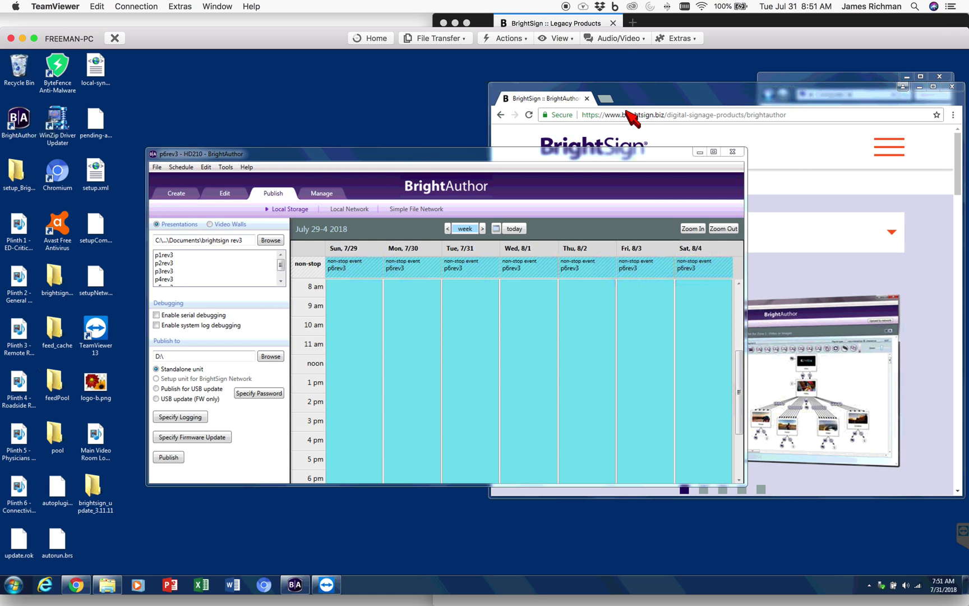
Look at the free download section of the BrightAuthor product page in Chrome, and return to the BrightAuthor window.
click(704, 99)
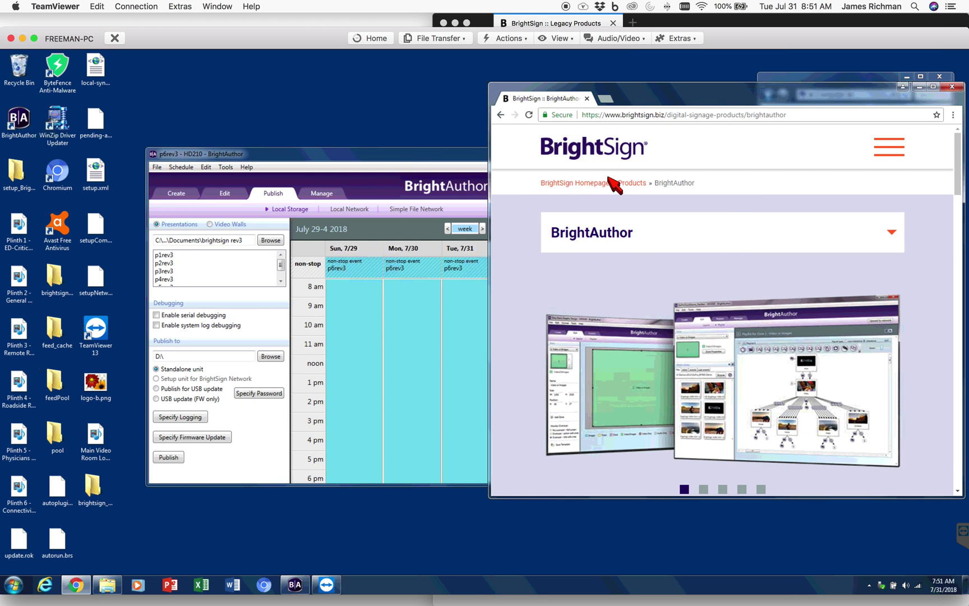
scroll(643, 352, down, 2)
scroll(640, 345, down, 3)
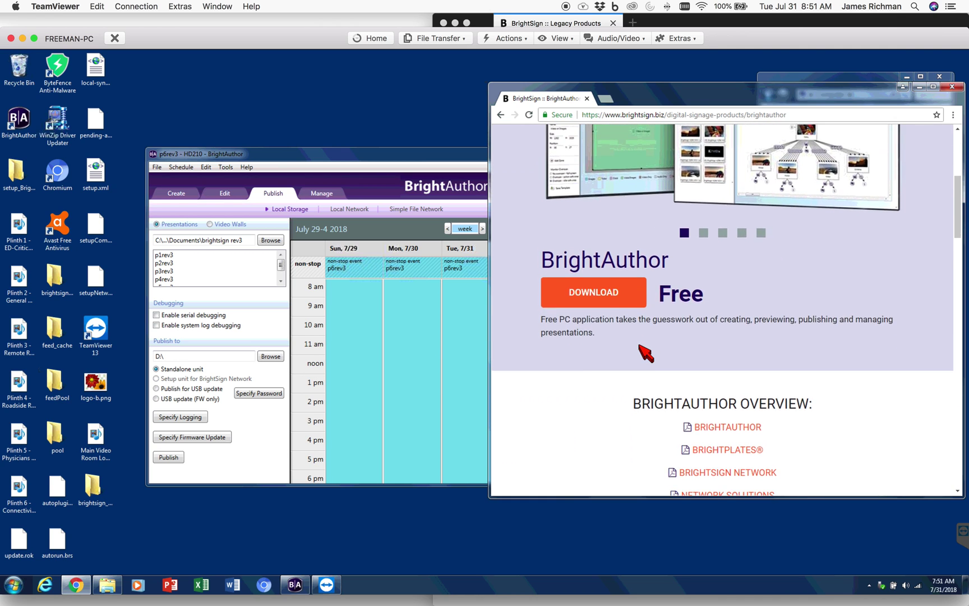
scroll(646, 354, up, 5)
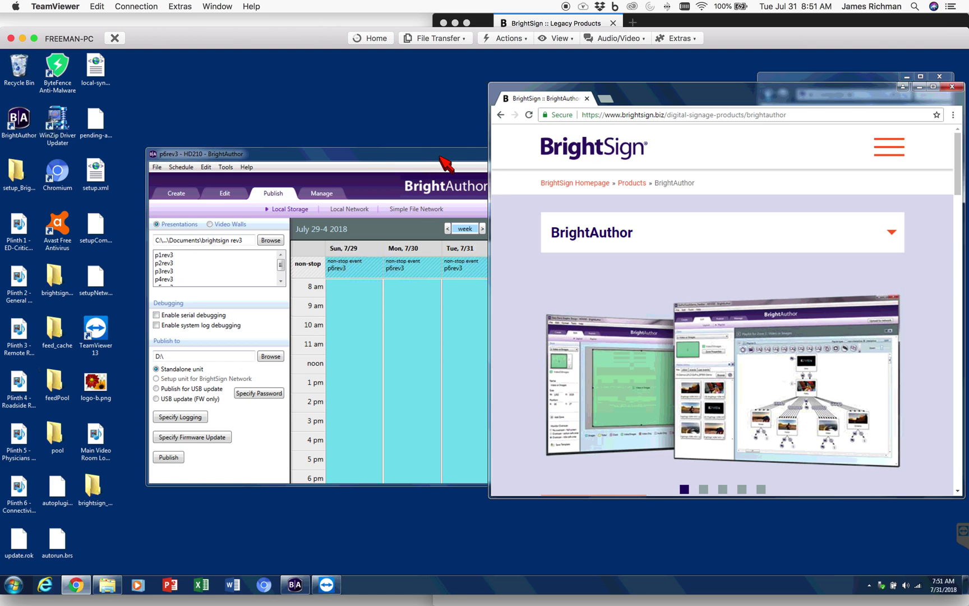
click(402, 156)
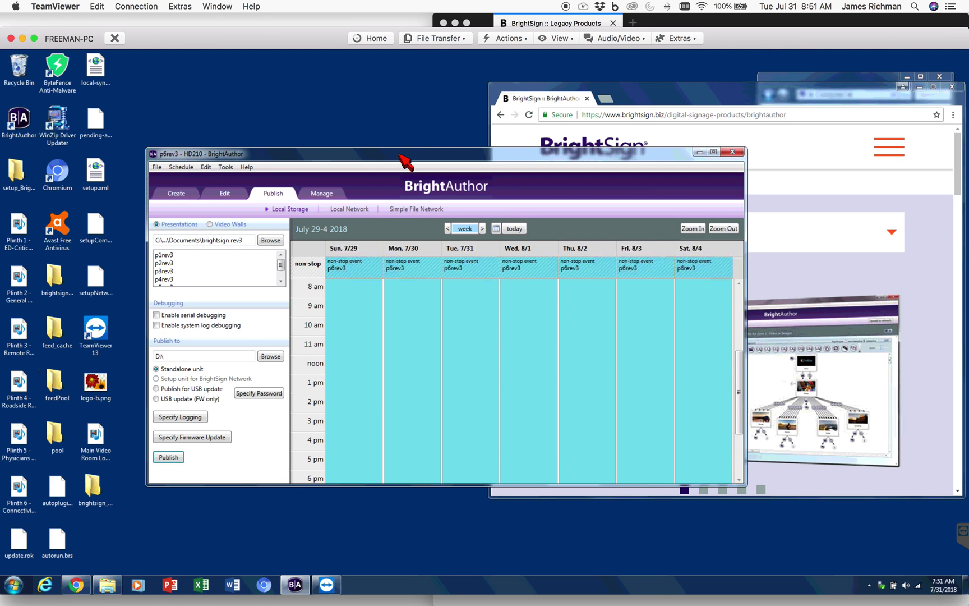